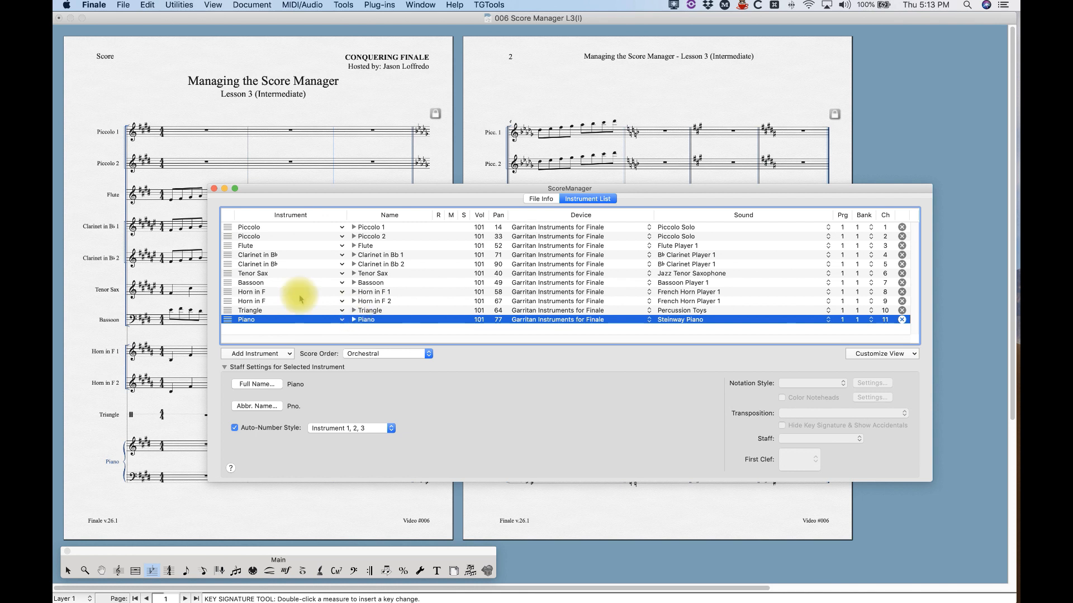
Step: Examine the Piano's two individual staves in the instrument list and the available notation styles
scroll(248, 301, down, 1)
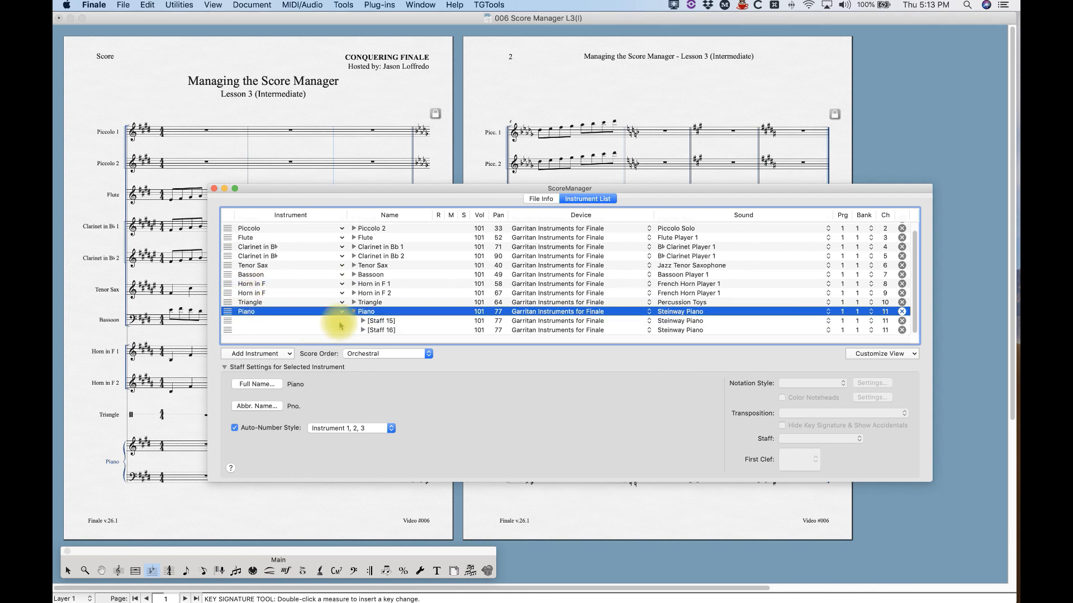
click(353, 313)
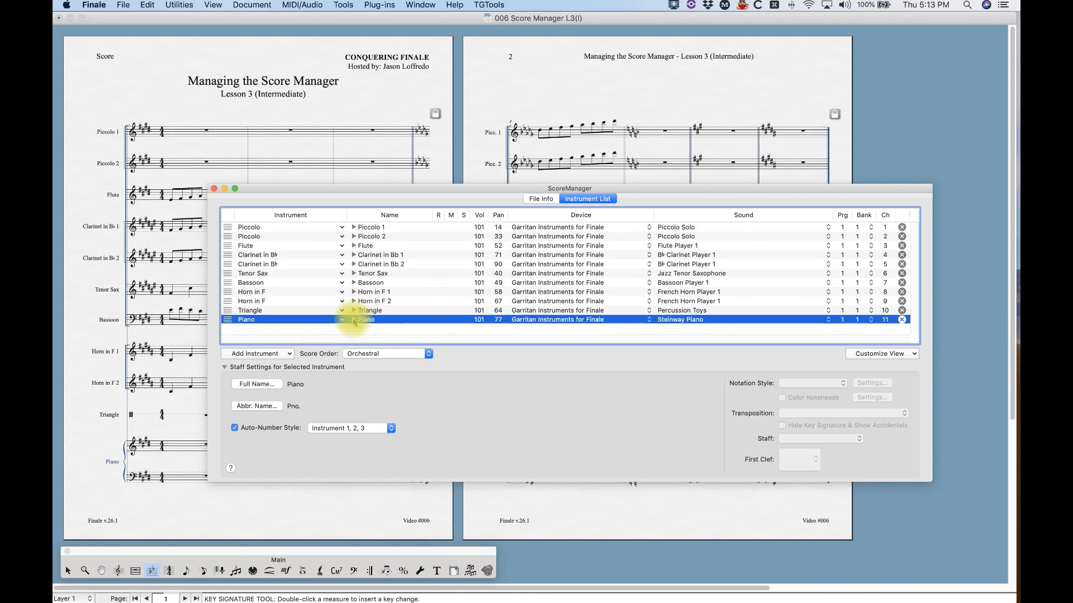
click(353, 320)
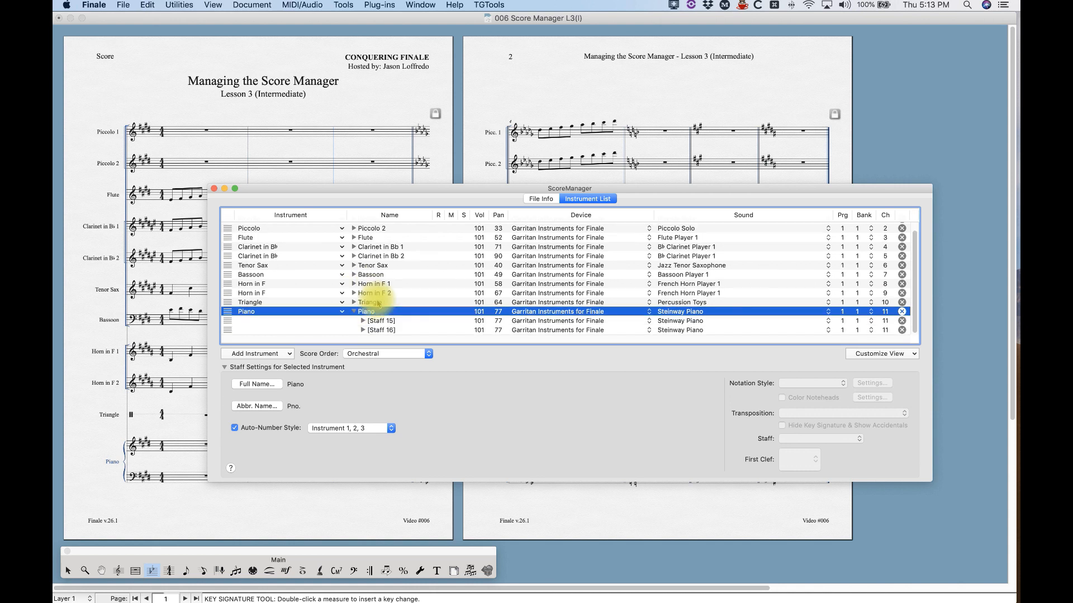
click(226, 322)
click(229, 330)
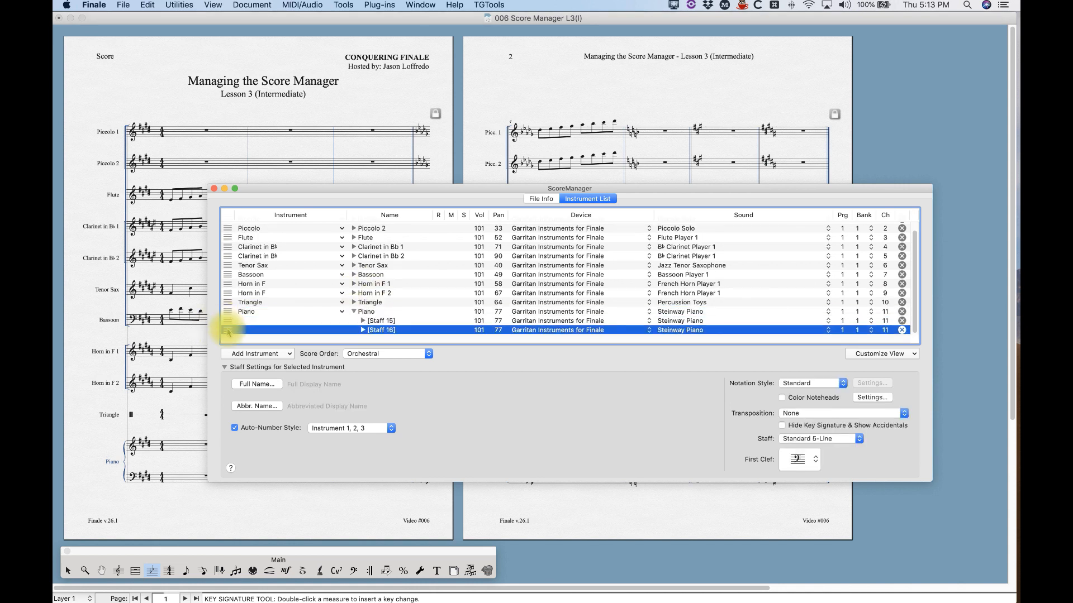
click(228, 322)
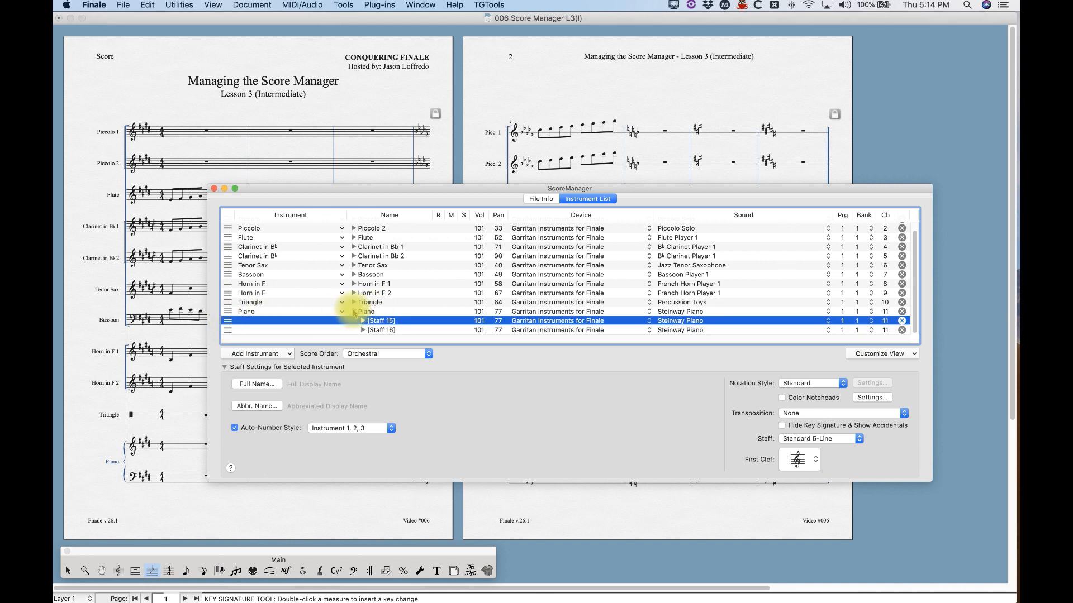
click(354, 312)
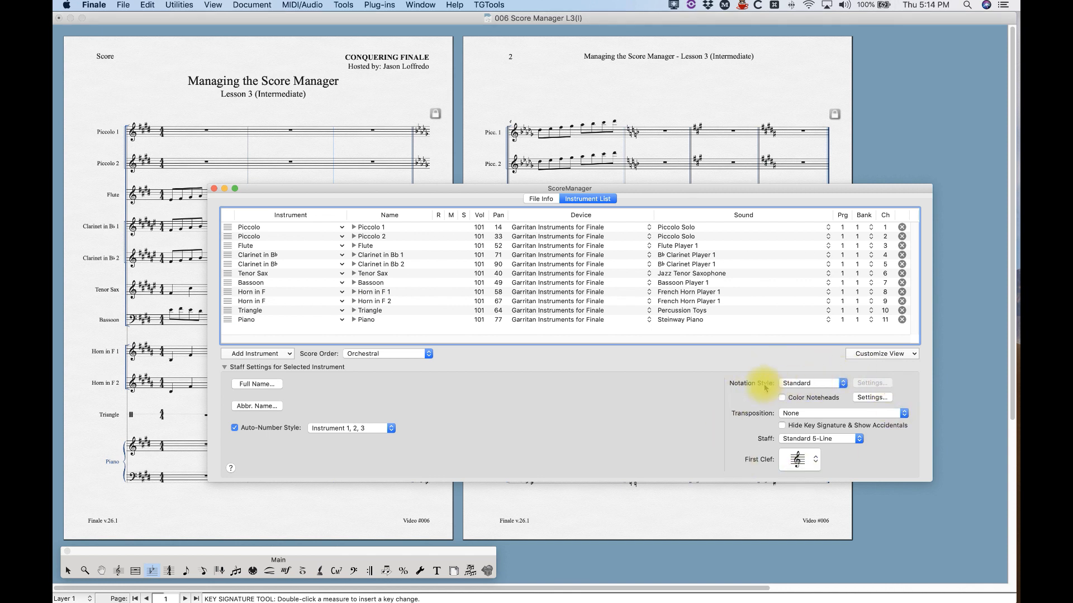
click(830, 386)
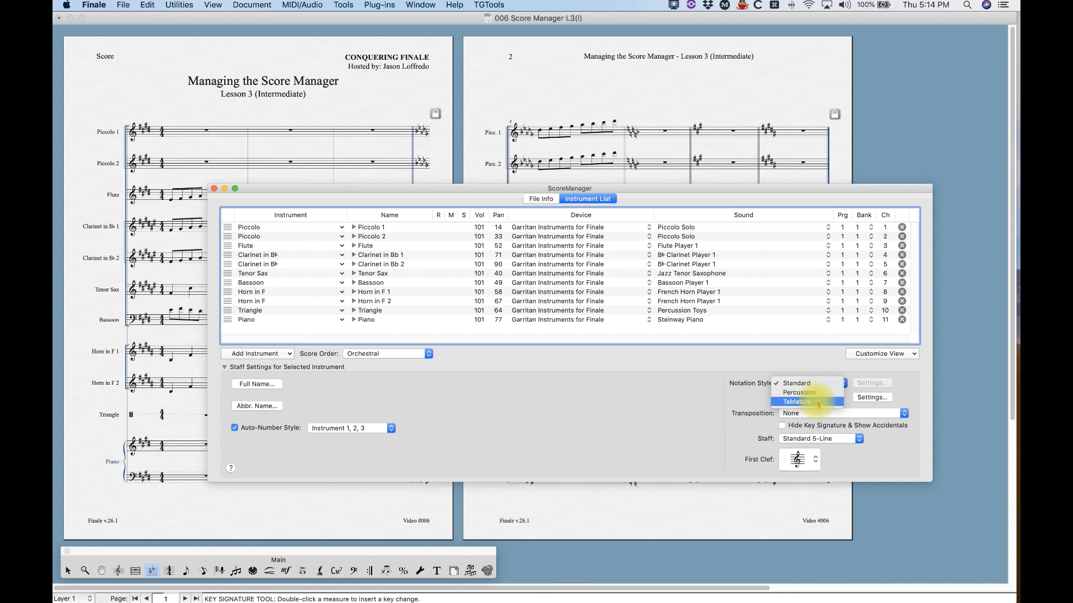
click(801, 367)
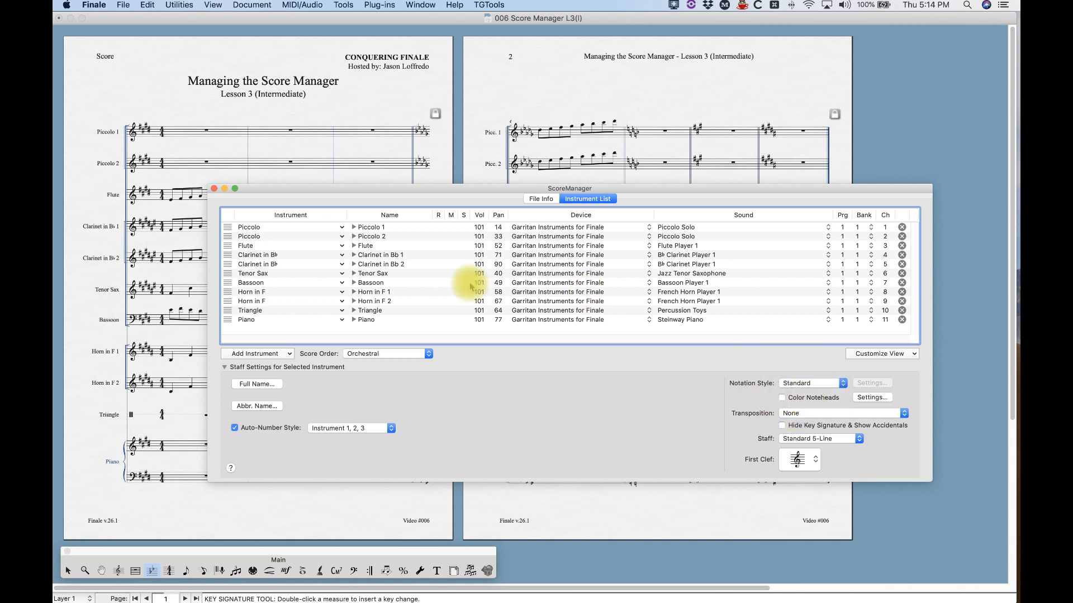
Step: Turn on colored noteheads for the Flute and check its staff in the enlarged score
click(226, 246)
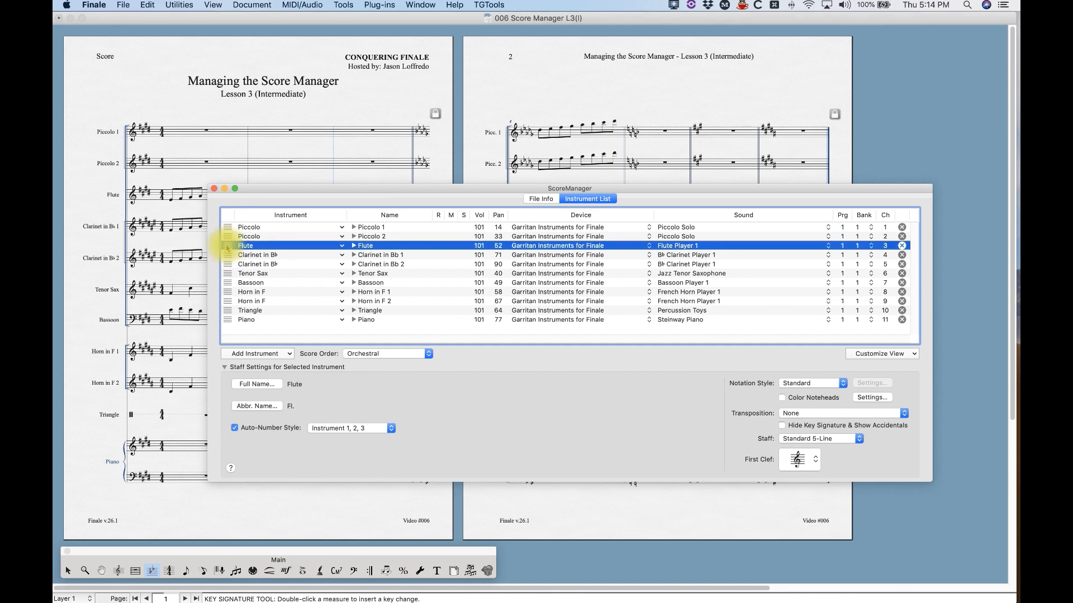
drag(273, 189, 322, 235)
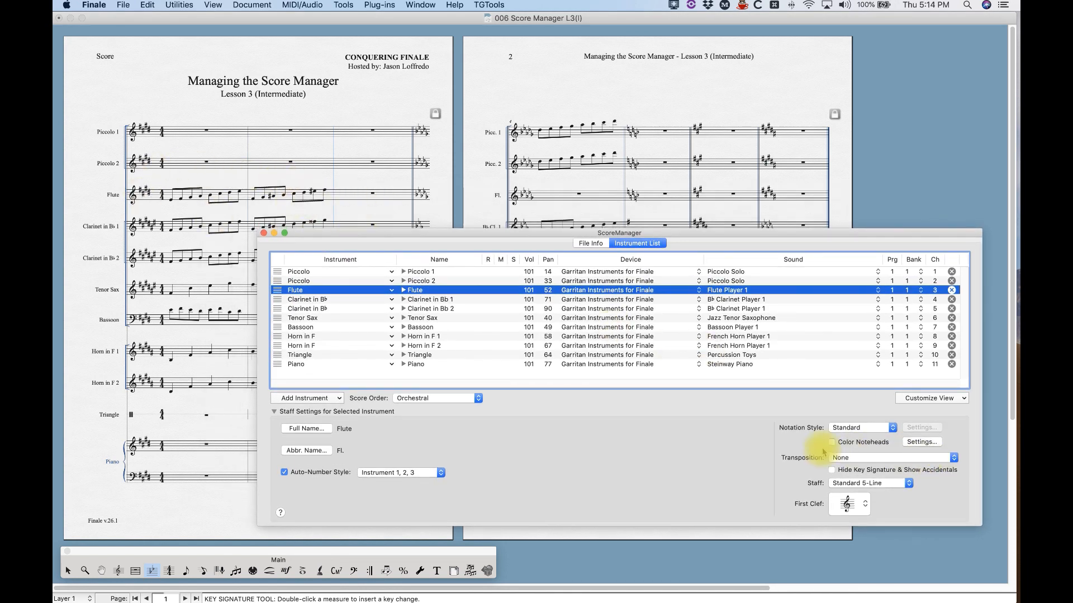
click(355, 177)
key(super+equal)
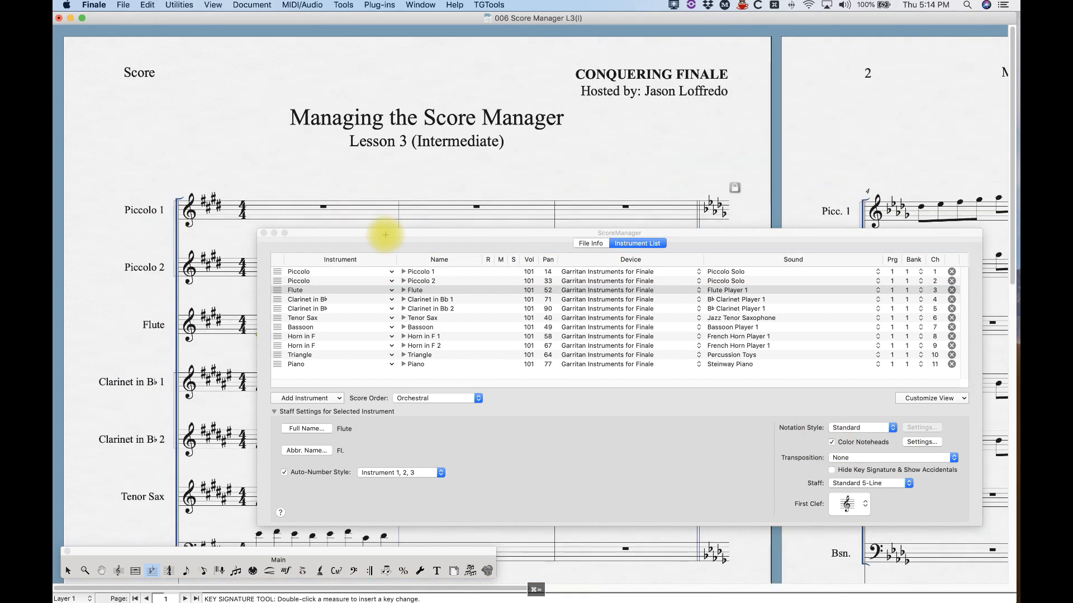
drag(384, 233, 396, 472)
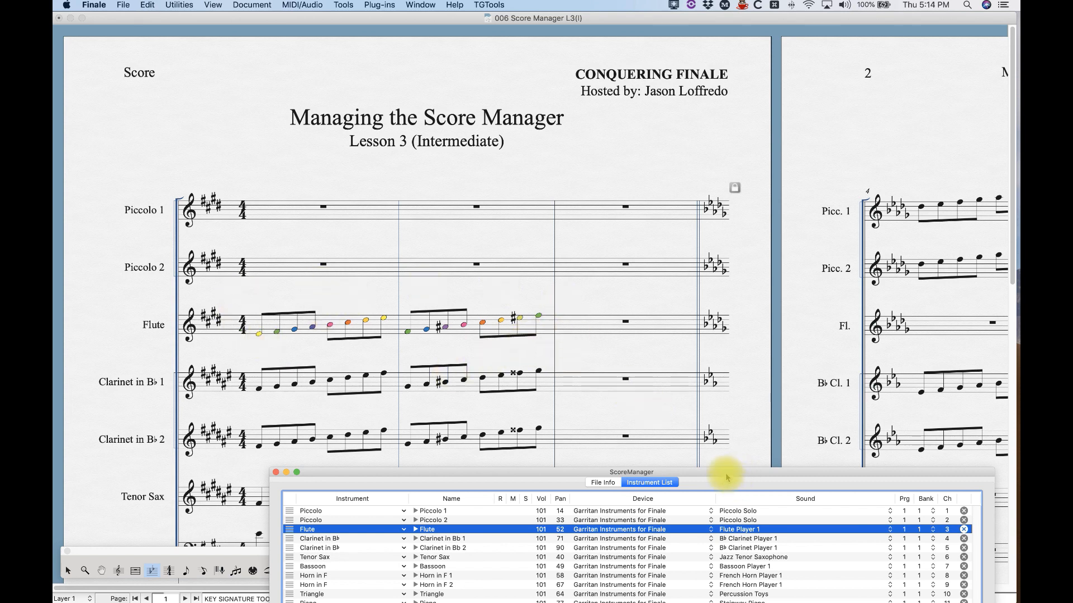
drag(724, 474, 677, 172)
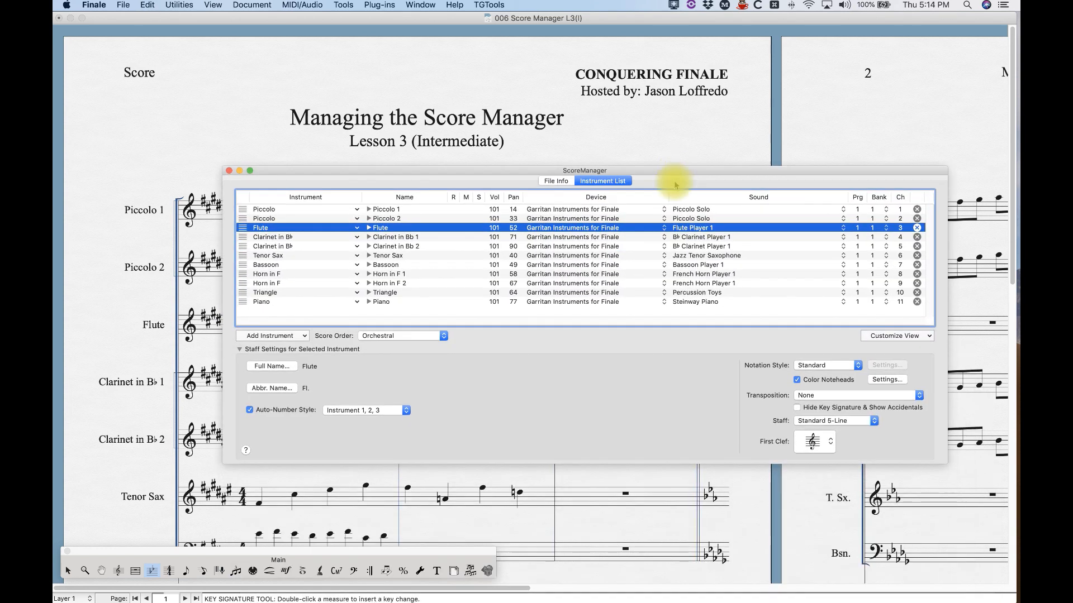
Step: Review the notehead color assigned to each concert pitch, including the F#/Gb color picker, and compare the colors with the Flute staff
click(886, 380)
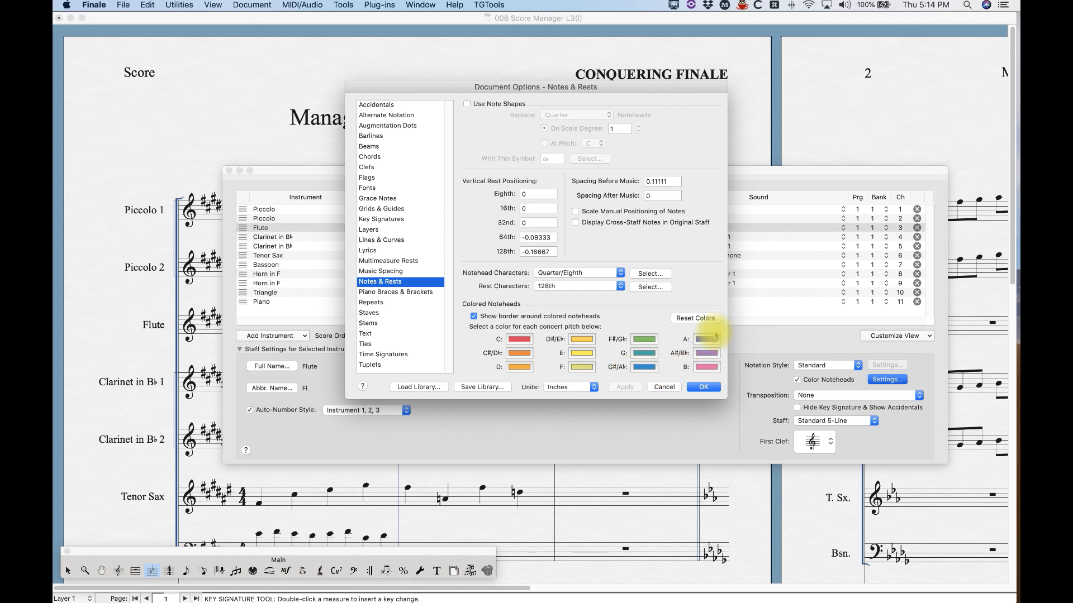
click(644, 339)
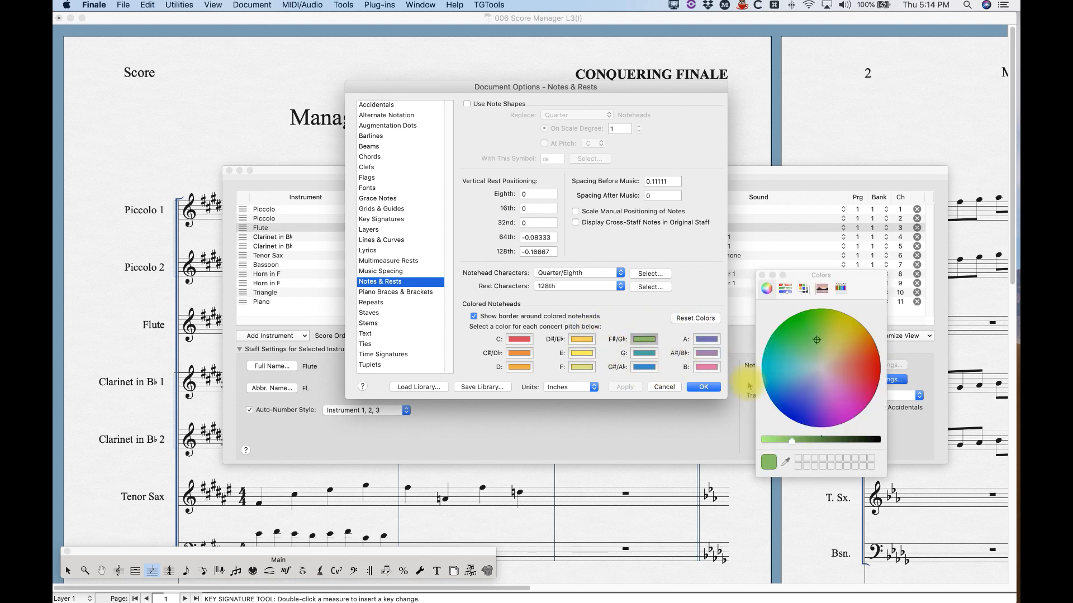
click(762, 275)
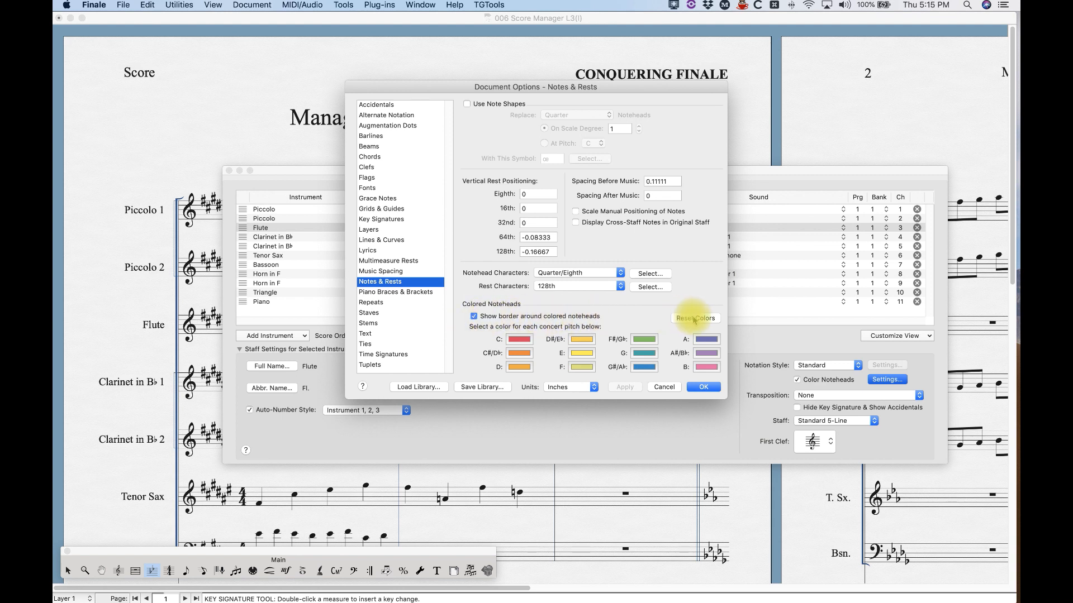
click(704, 387)
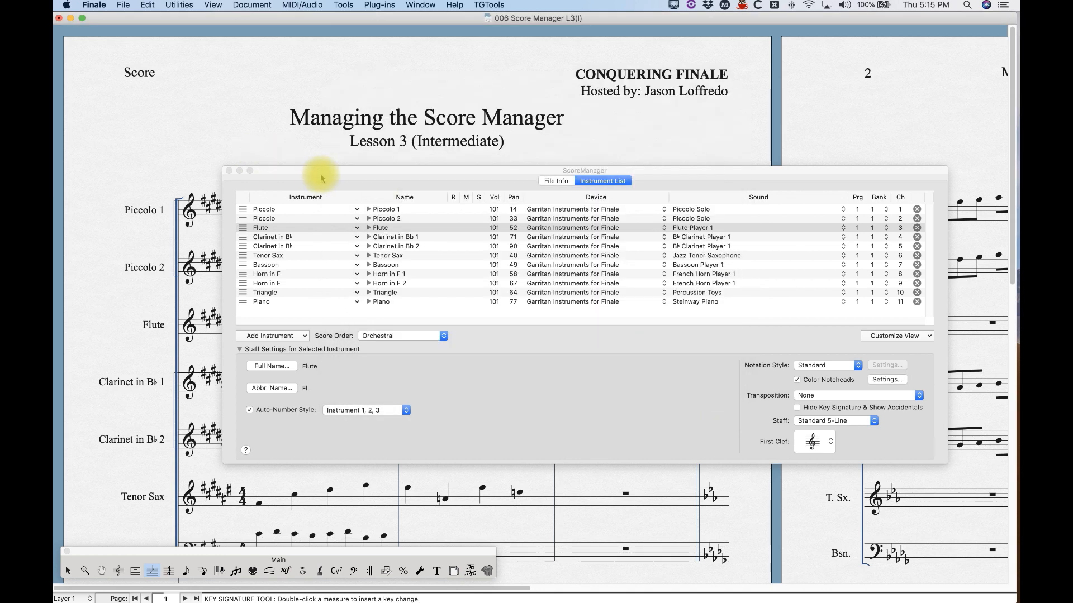
drag(322, 174, 317, 479)
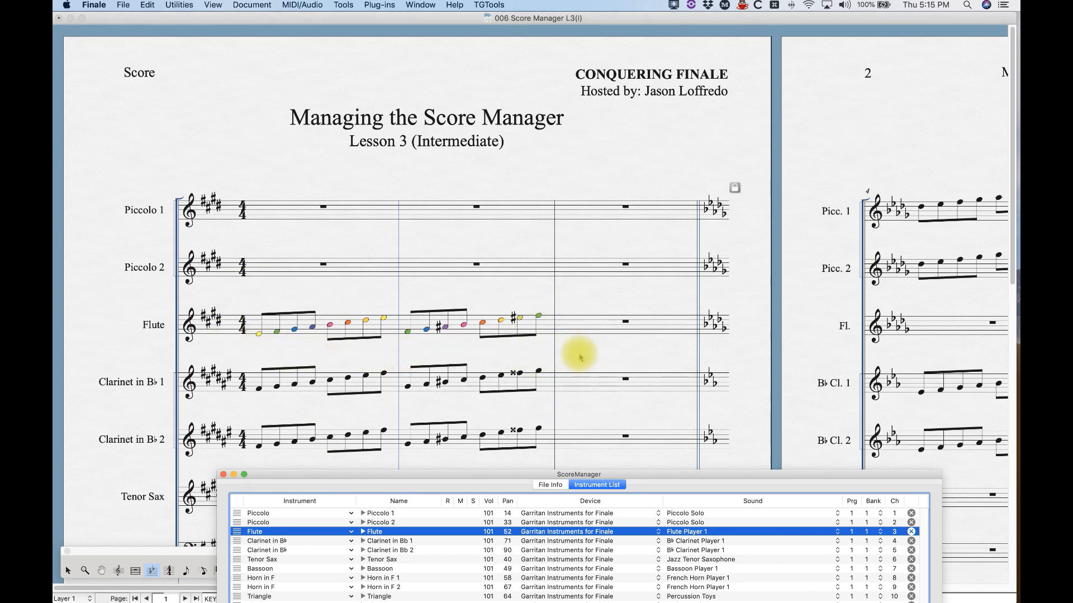
drag(660, 479, 659, 424)
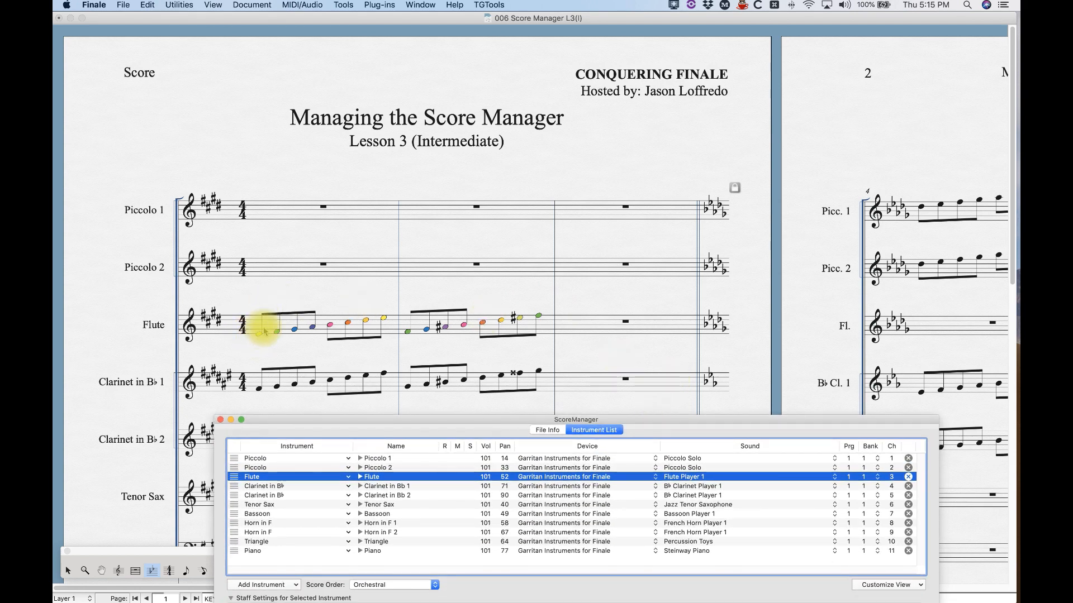
drag(369, 426, 376, 182)
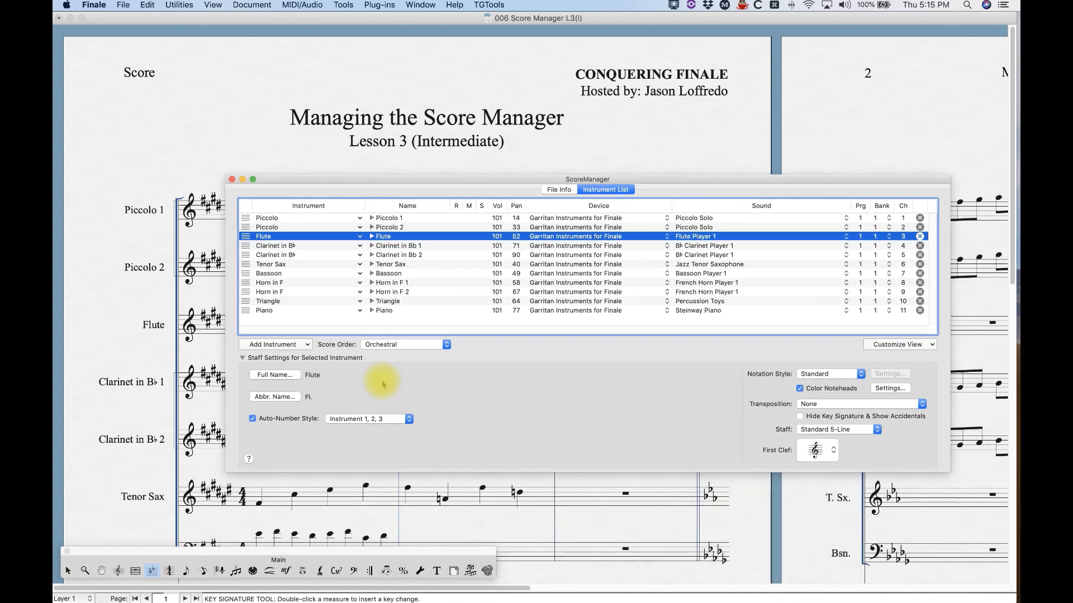
drag(673, 178, 655, 162)
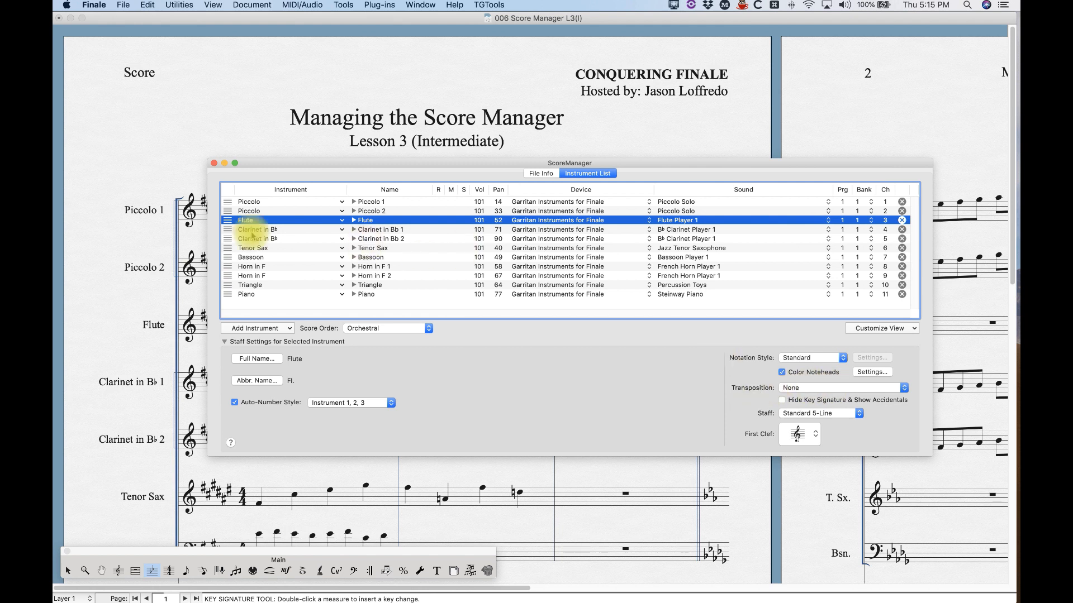
Step: Compare the transposition settings of Clarinet in Bb 1 and Tenor Sax, and review the available preset transpositions
click(226, 232)
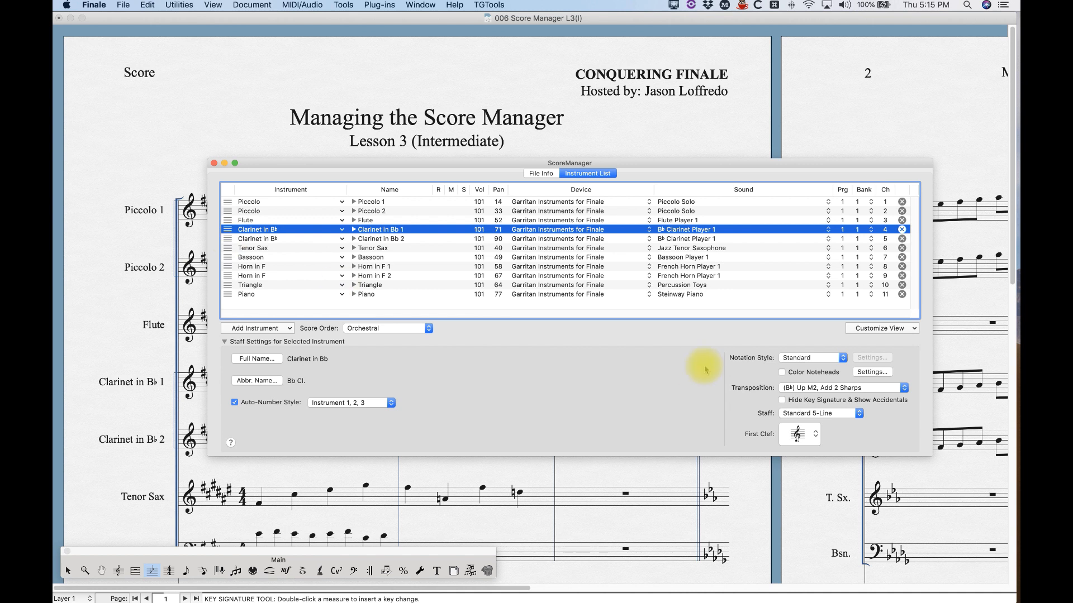
click(227, 249)
click(228, 259)
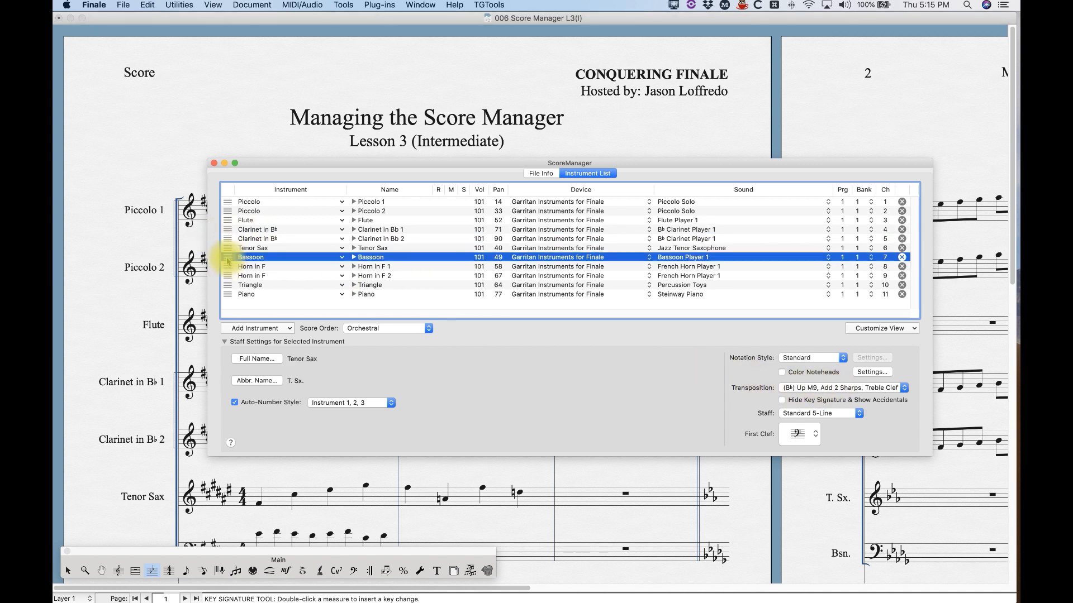
click(227, 250)
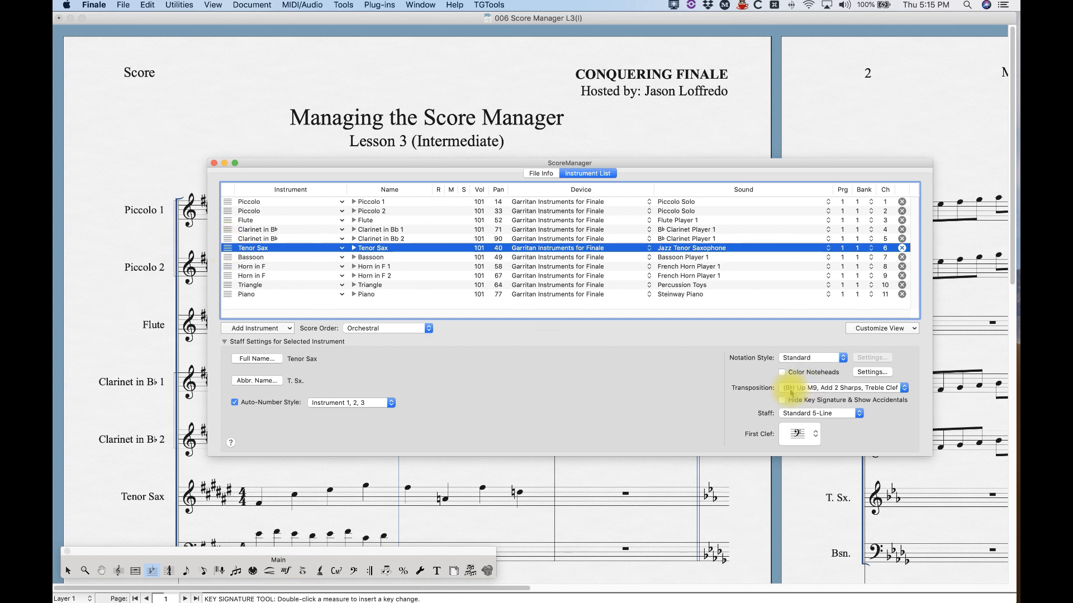
click(887, 393)
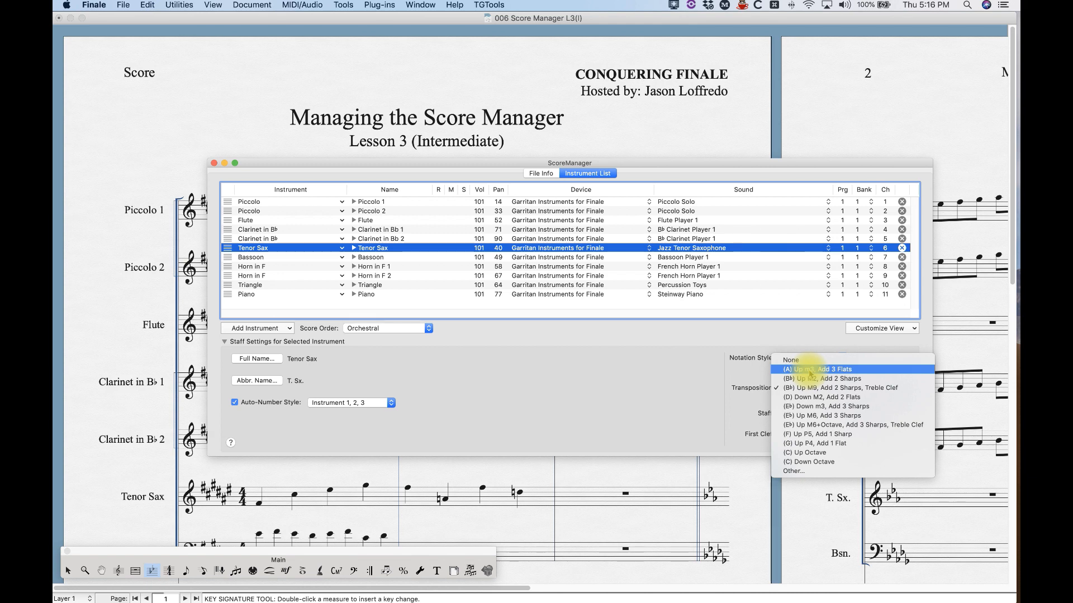
click(679, 368)
Step: Give Piccolo 2 a custom key signature transposition with interval -8, key alter 5 and Simplify Key enabled
drag(639, 174, 614, 304)
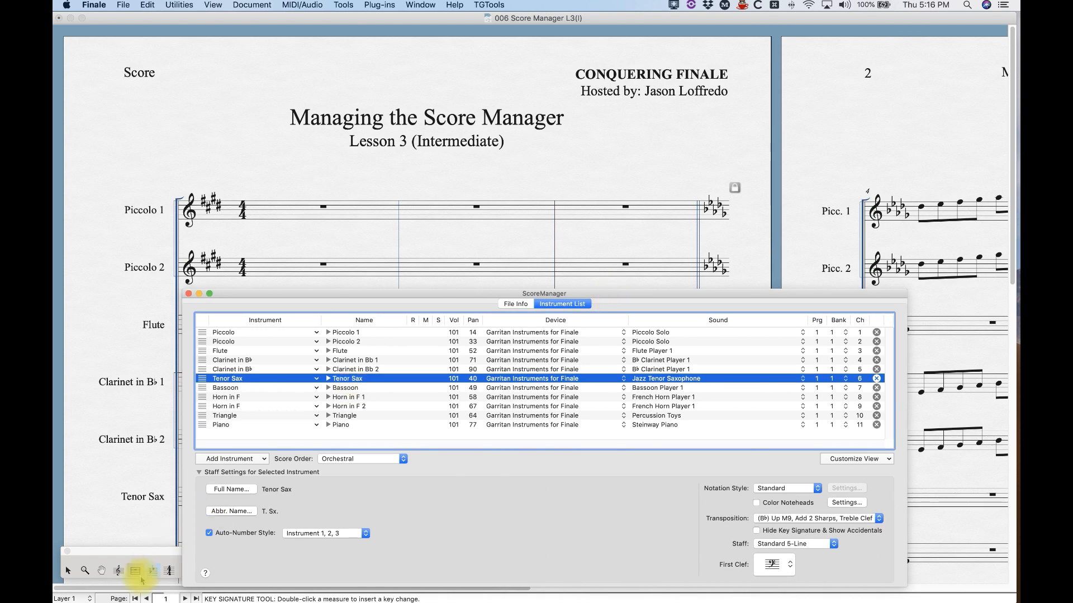
drag(142, 588, 363, 588)
key(super+minus)
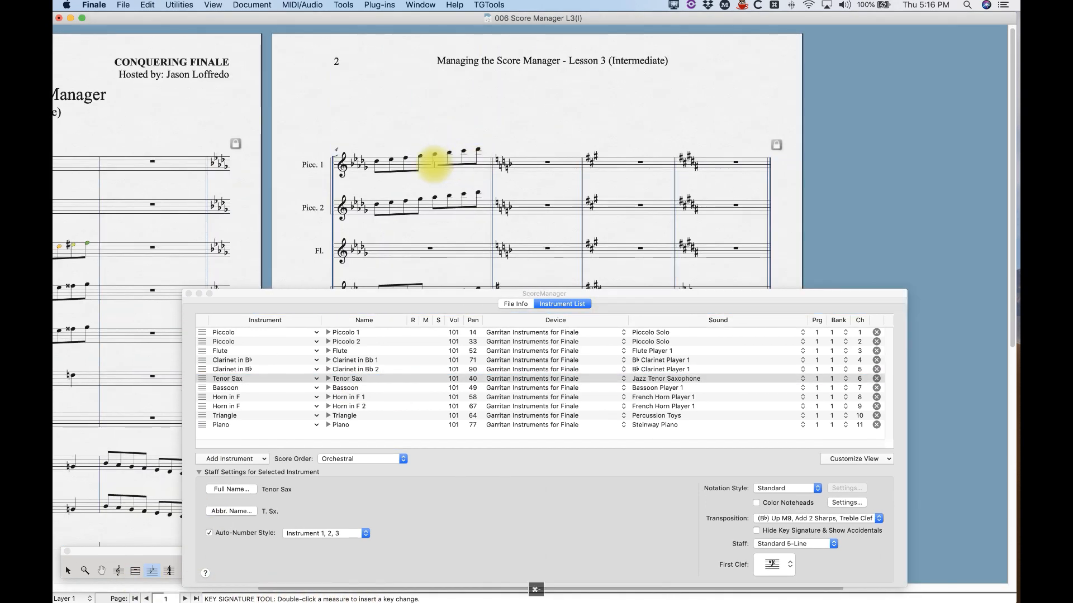
drag(488, 292, 481, 251)
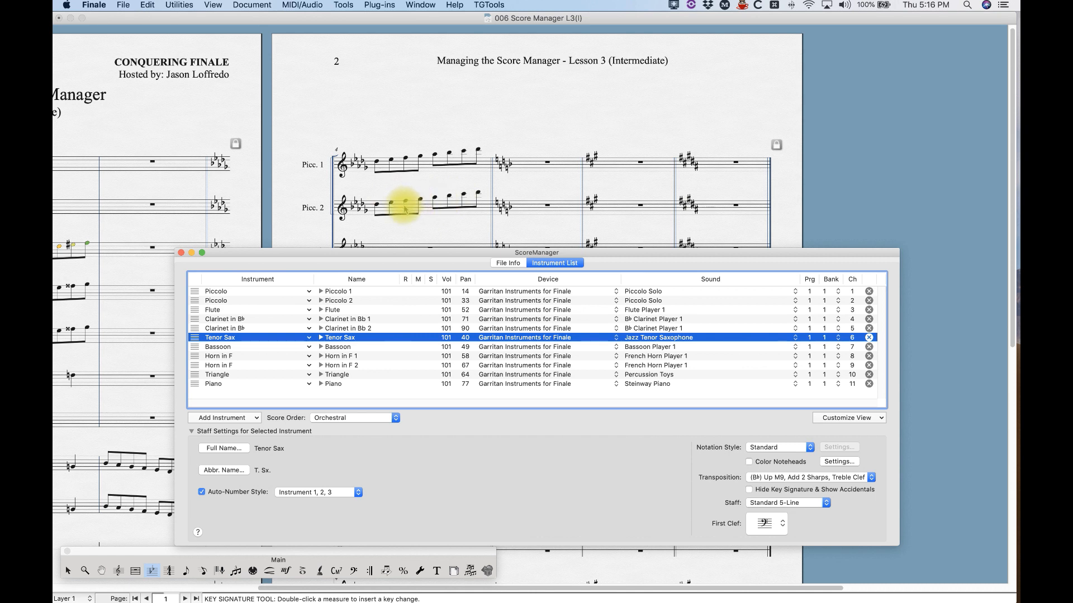
click(195, 302)
click(825, 478)
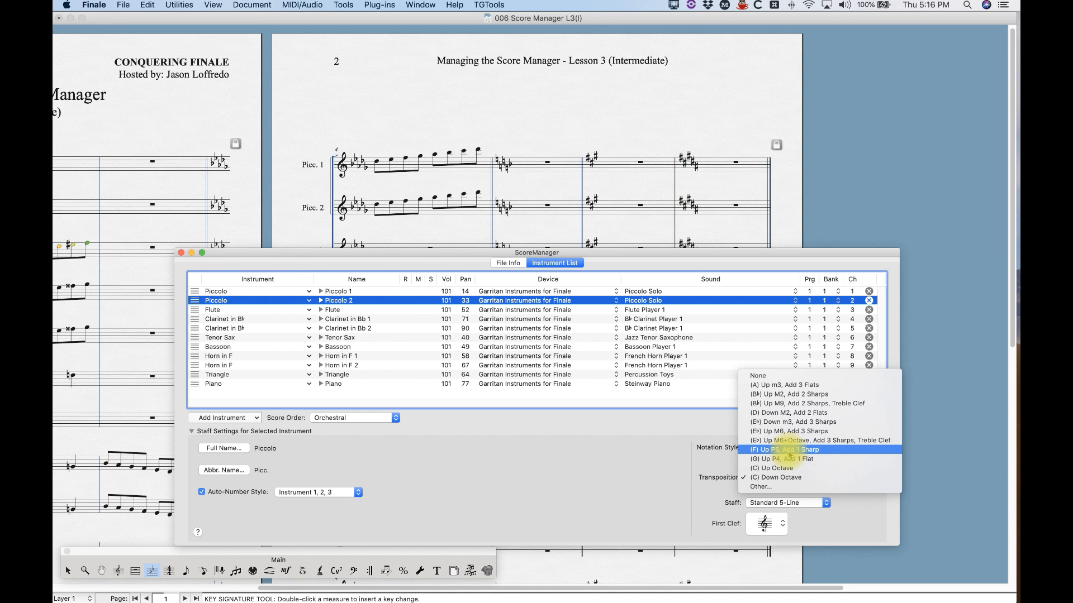
click(766, 487)
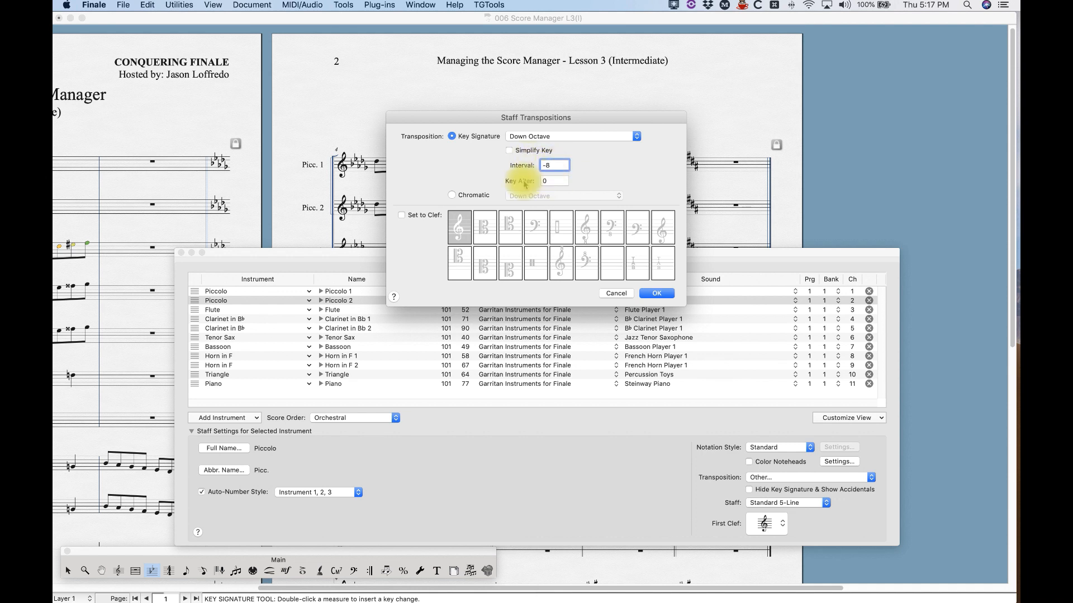
click(555, 181)
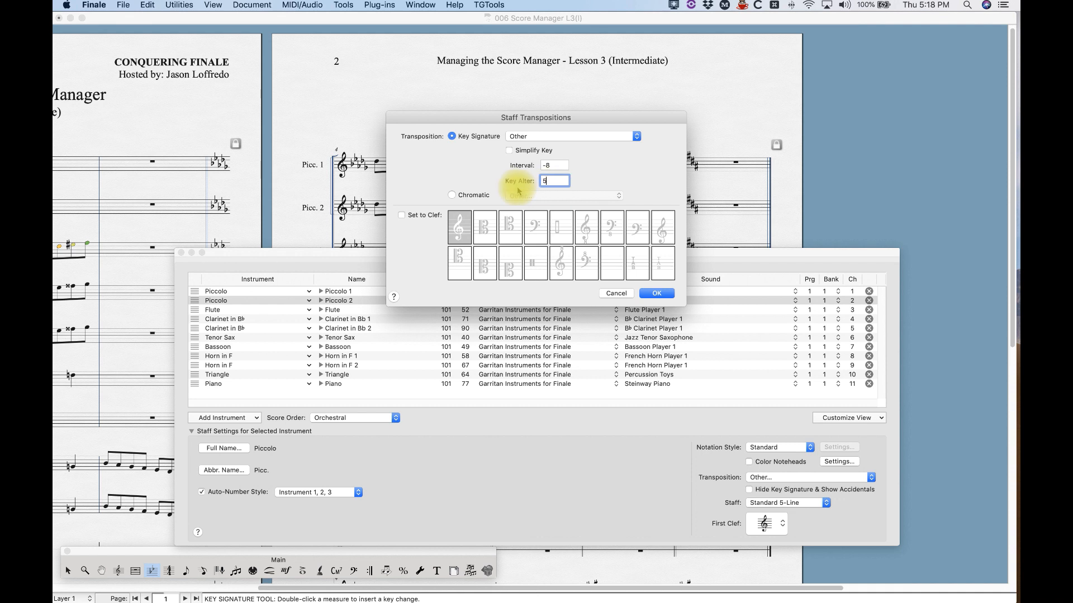
click(509, 151)
click(656, 294)
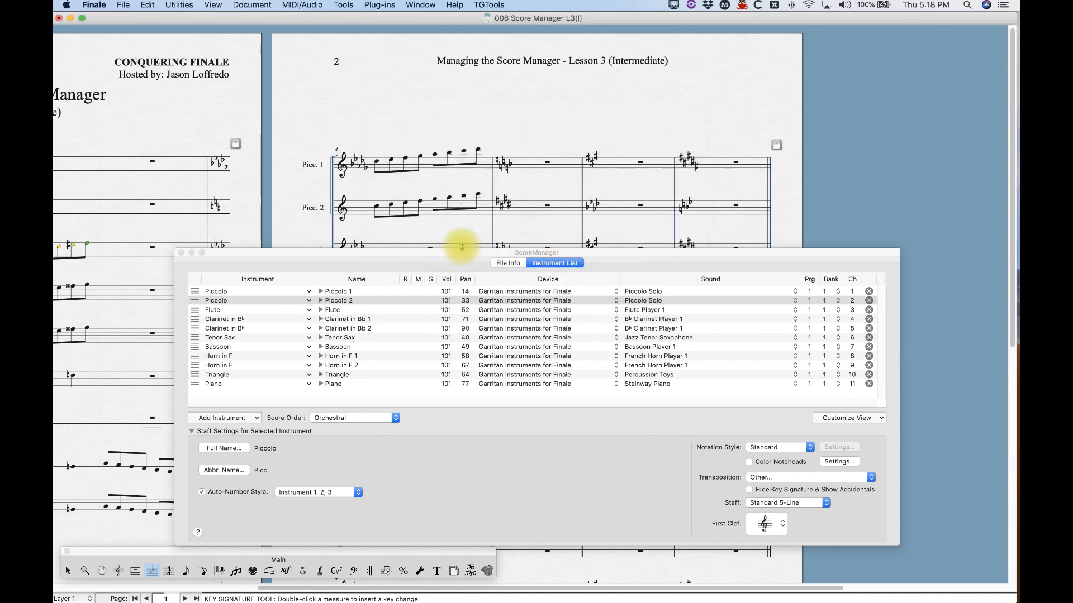
Step: Reopen Piccolo 2's custom staff transposition and turn off Simplify Key
drag(463, 255, 467, 314)
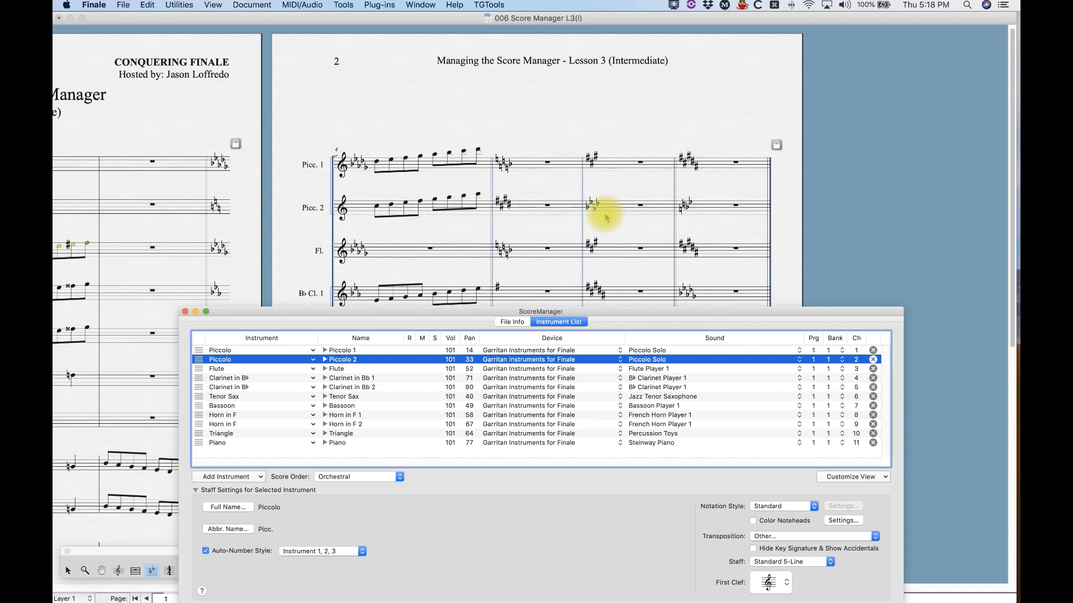
drag(620, 315, 607, 199)
click(770, 422)
click(771, 422)
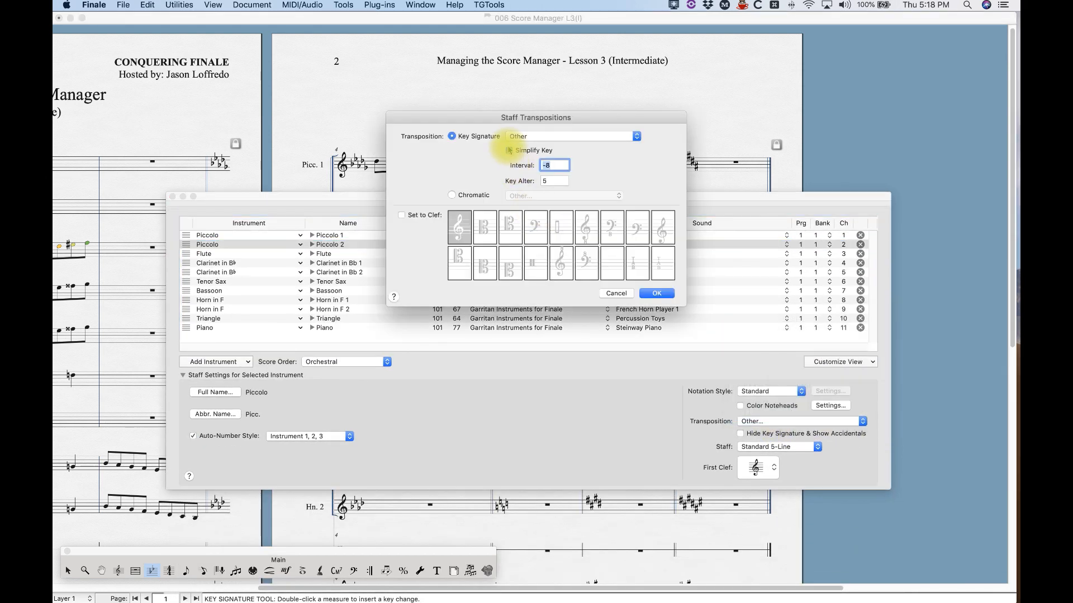
click(657, 294)
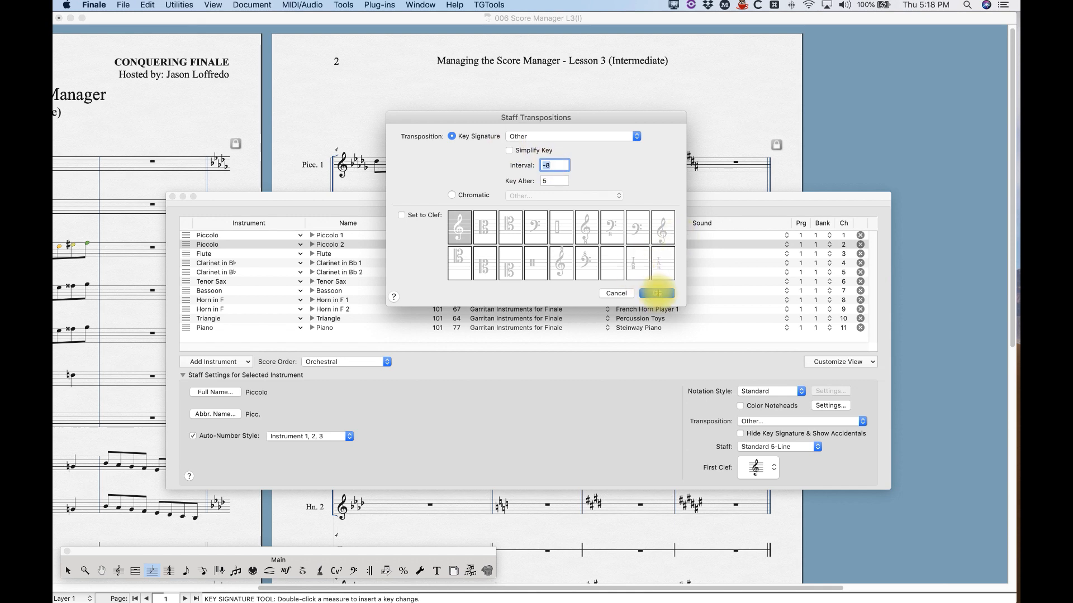
Step: Reopen Piccolo 2's custom staff transposition and turn Simplify Key back on
drag(556, 201, 562, 316)
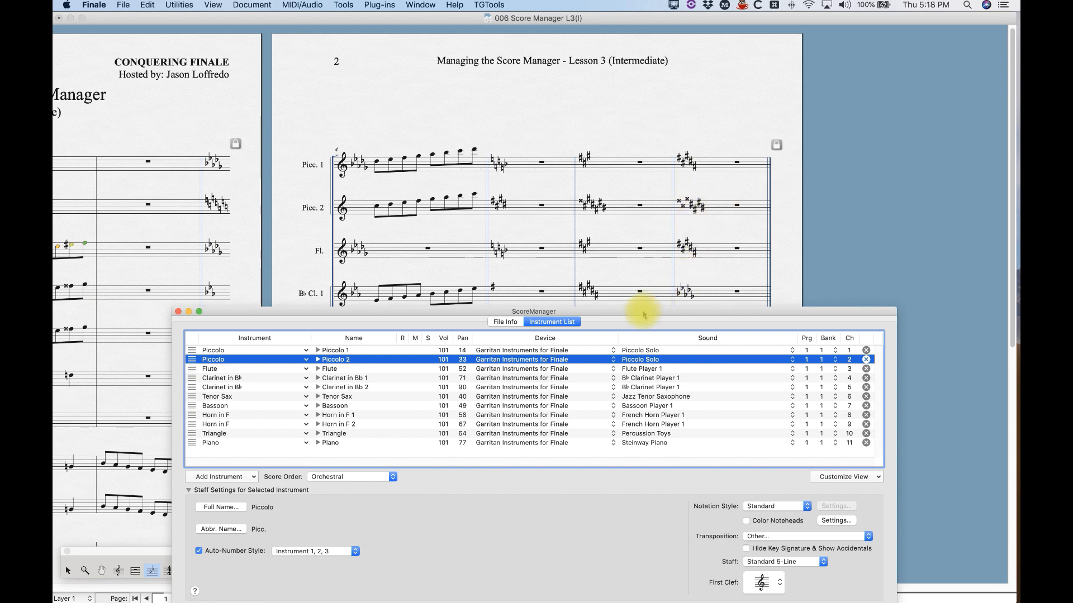
drag(643, 315, 695, 216)
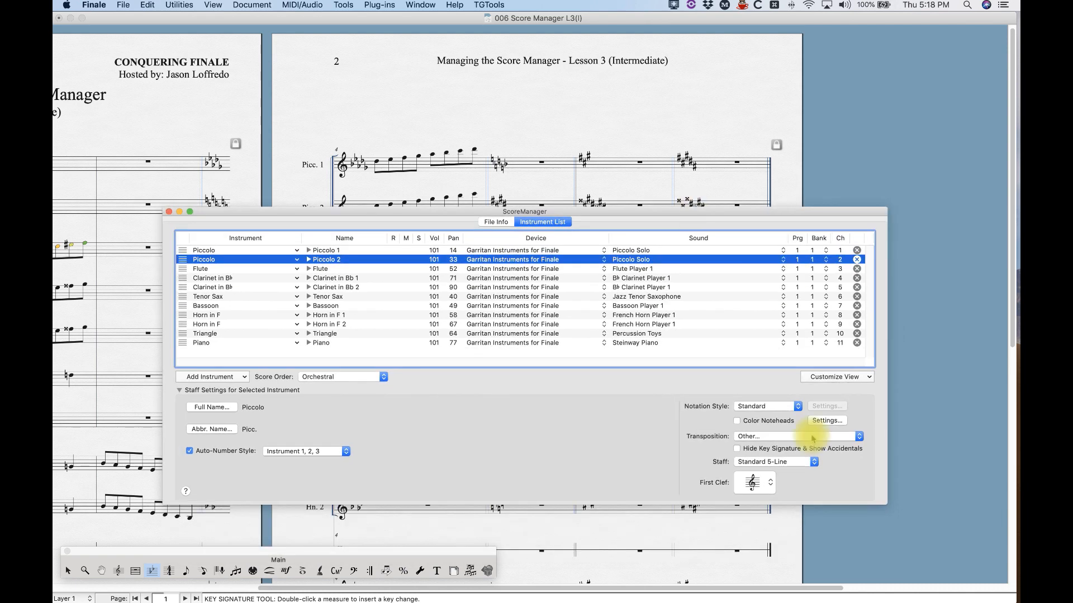
click(757, 437)
click(755, 437)
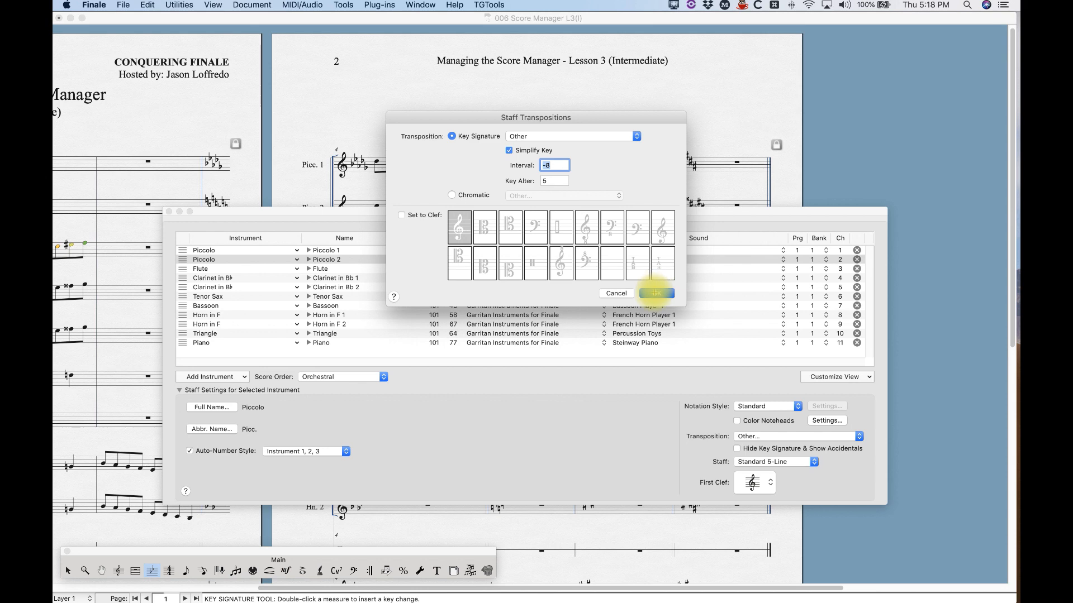
click(656, 293)
drag(630, 215, 638, 300)
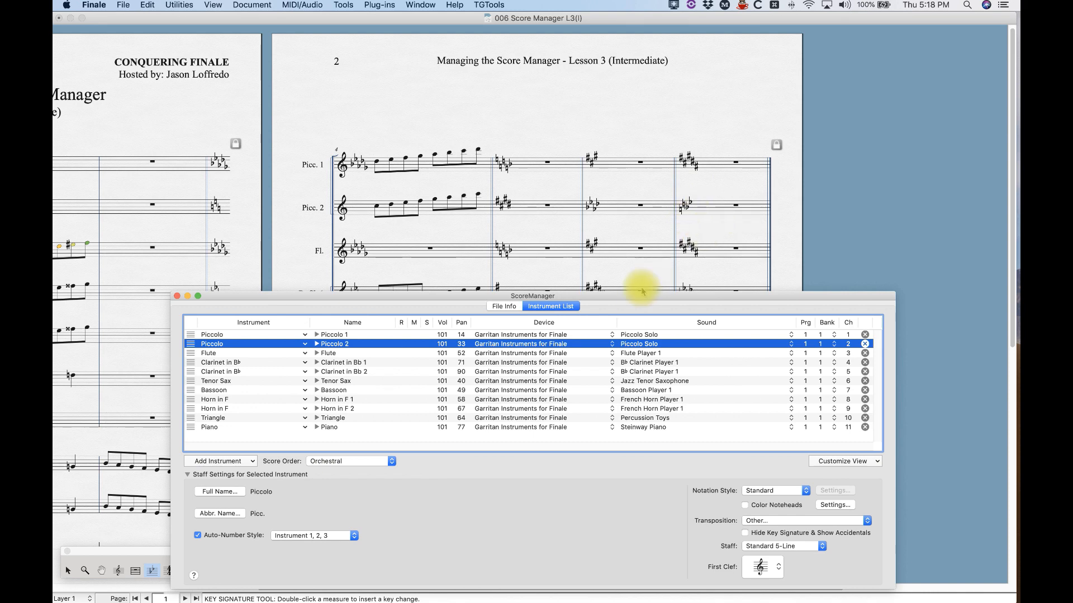
drag(638, 296, 645, 240)
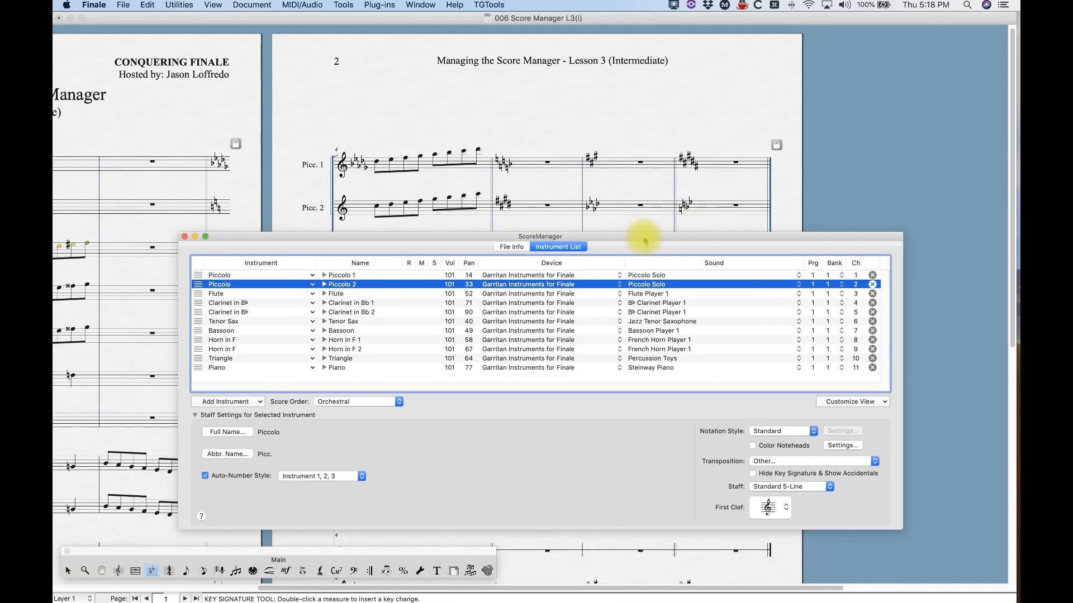
Step: Review the preset chromatic transpositions available for Piccolo 2, leaving its staff transposition as it is
drag(645, 240, 655, 215)
click(769, 438)
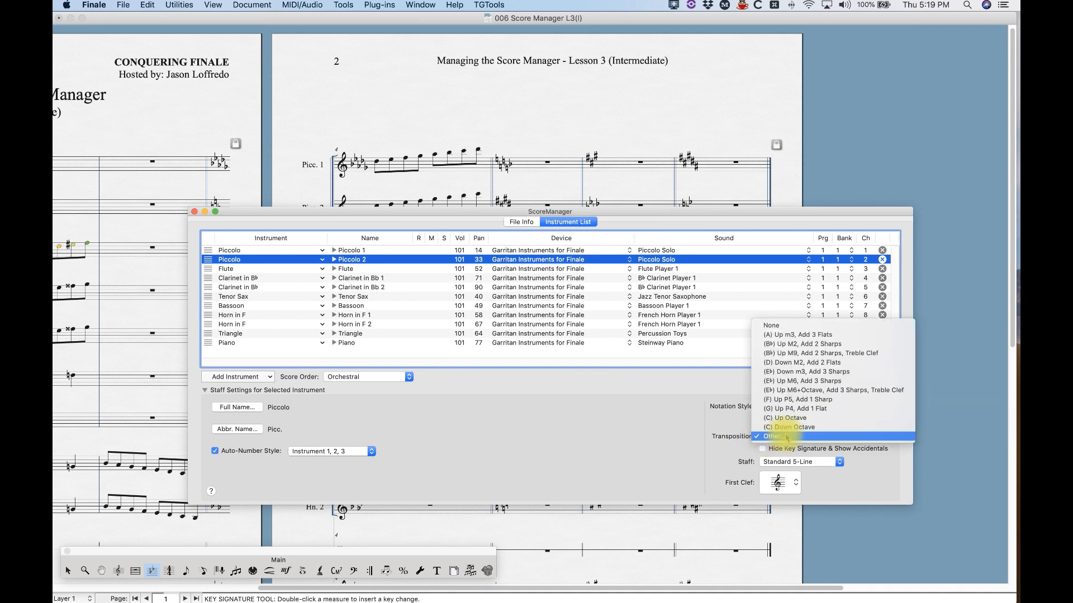
click(770, 436)
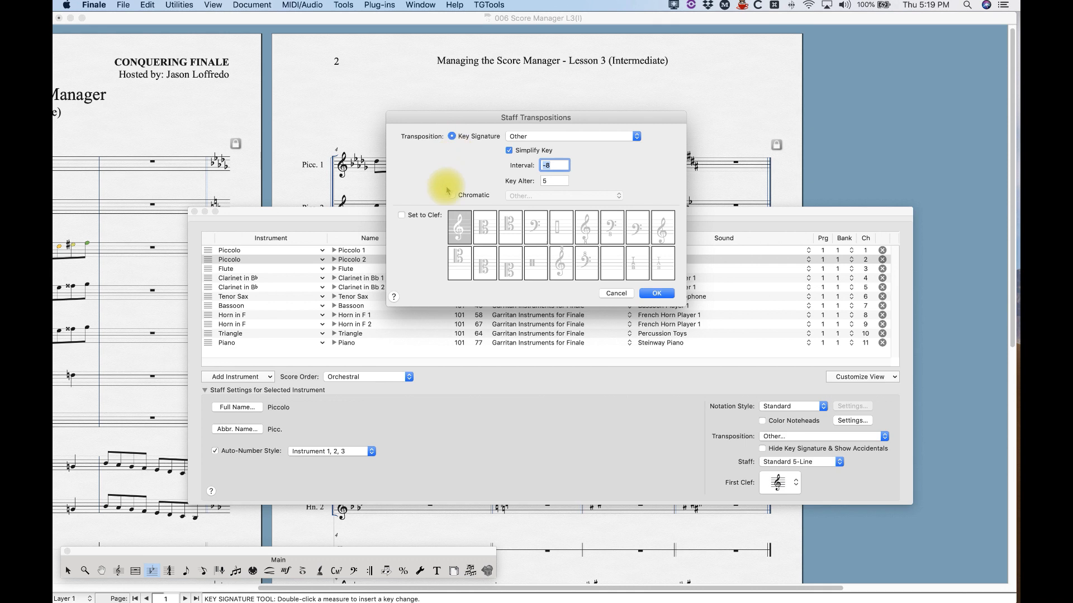
click(452, 196)
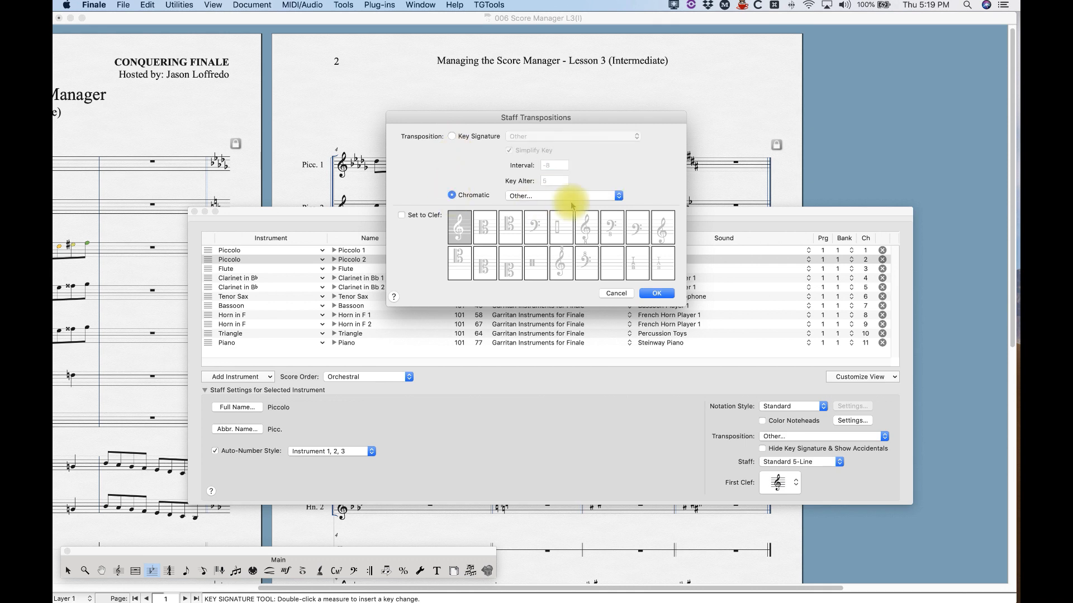
click(539, 197)
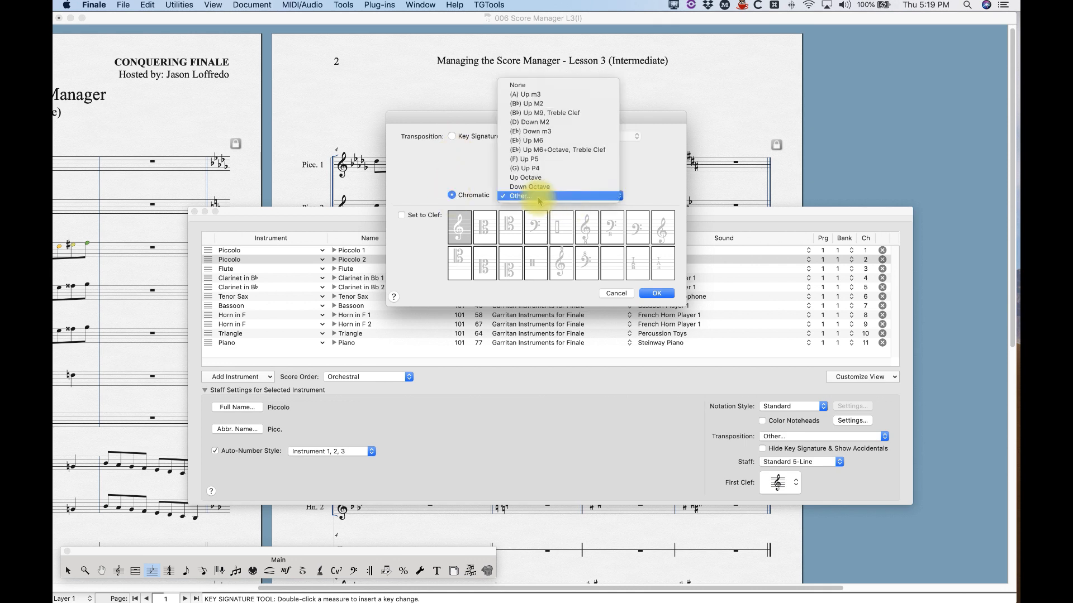
click(441, 149)
click(617, 293)
Step: Switch Clarinet in Bb 2 from a key signature transposition to the chromatic (Bb) Up M2 transposition and examine its staff
drag(614, 214, 698, 269)
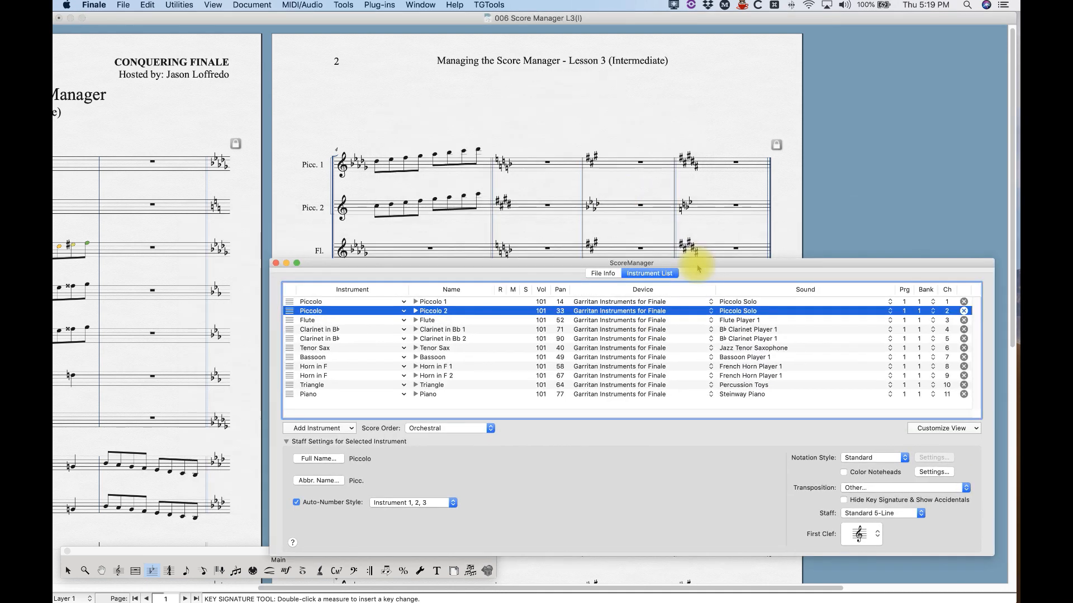
scroll(185, 419, left, 5)
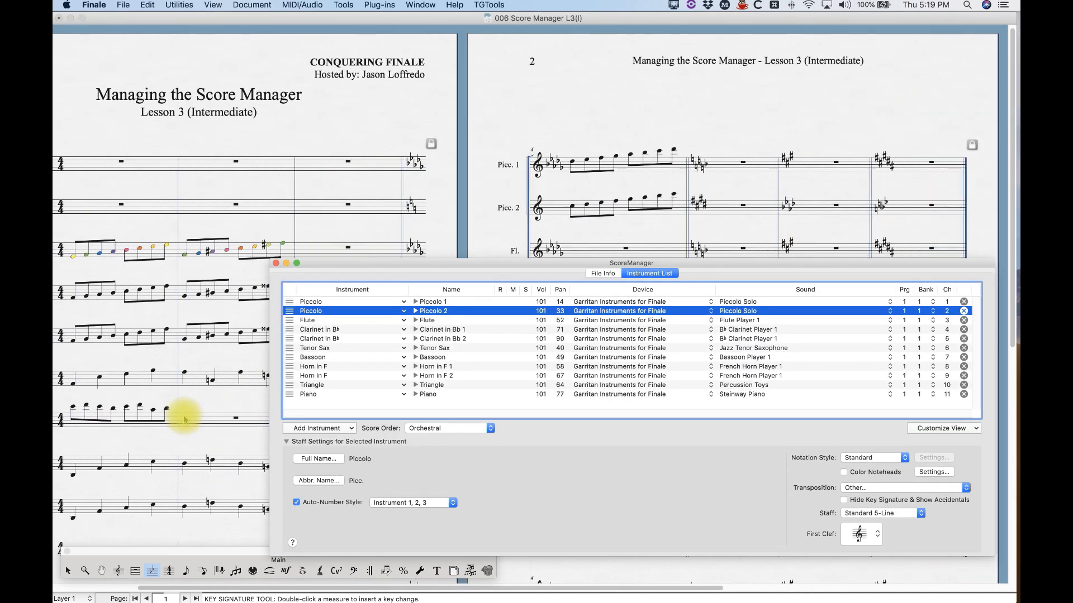
scroll(184, 419, left, 2)
scroll(184, 419, left, 2)
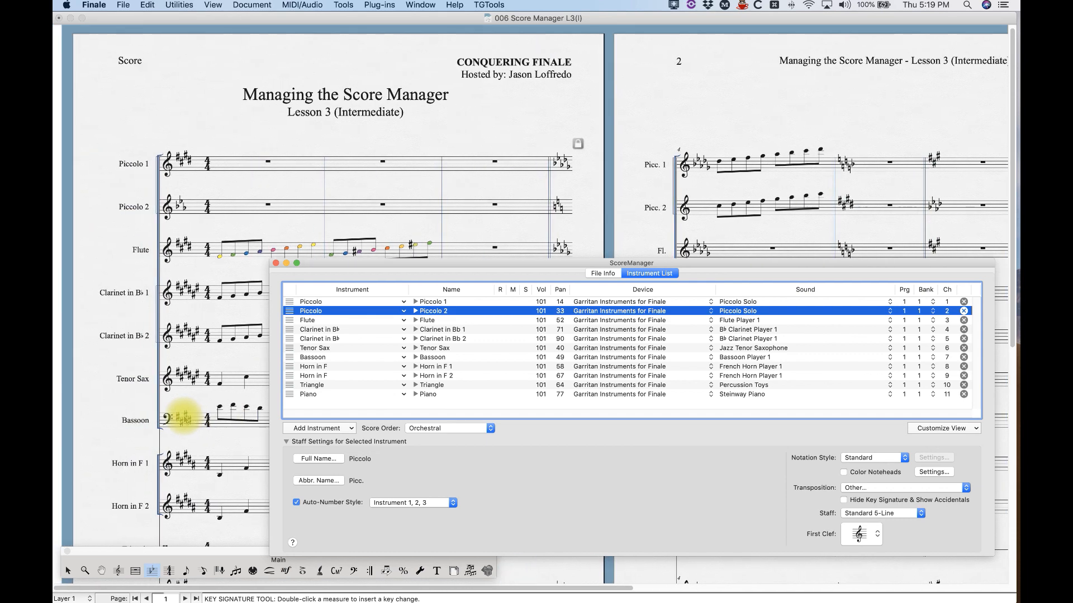
drag(404, 262, 353, 203)
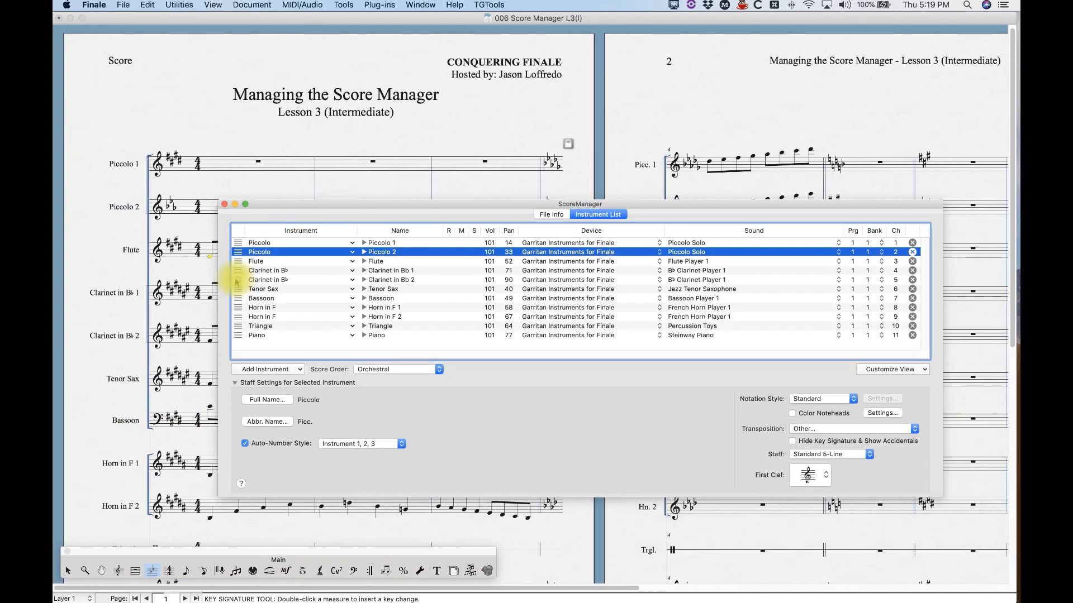
click(244, 280)
click(840, 434)
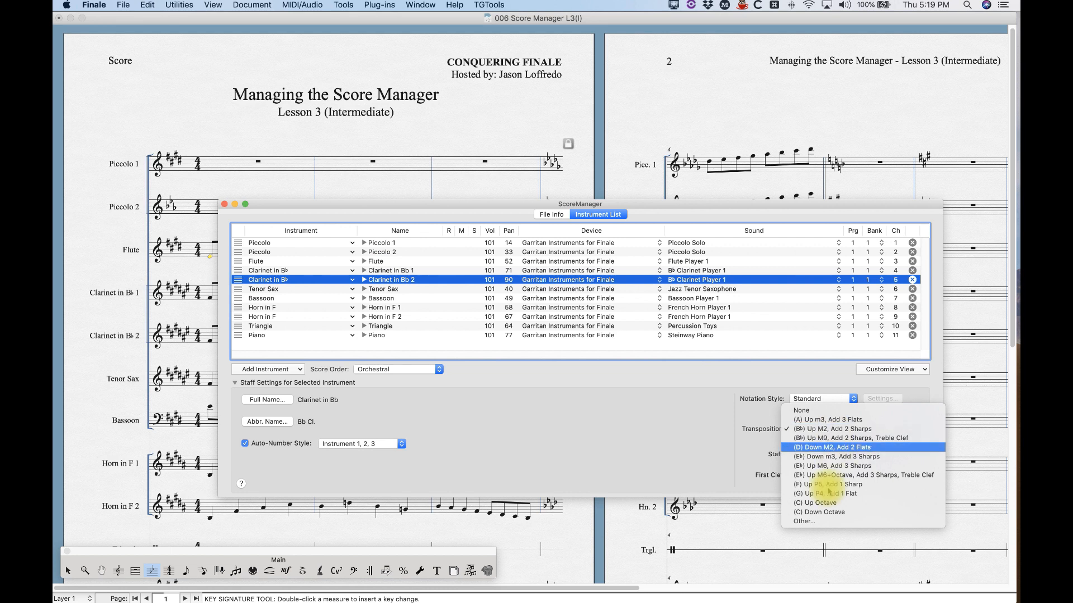
click(823, 524)
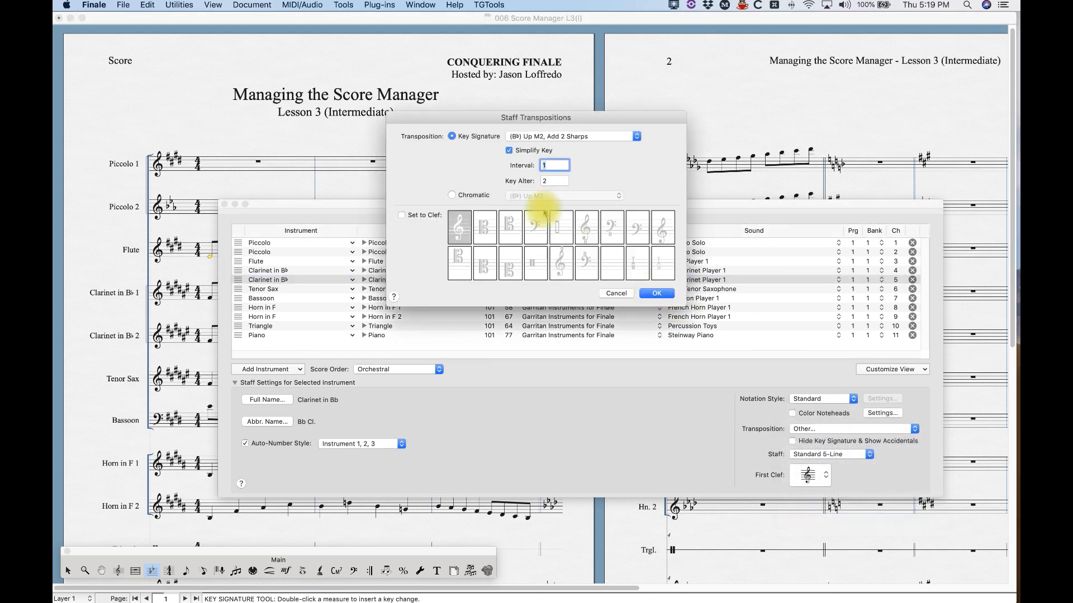
click(451, 195)
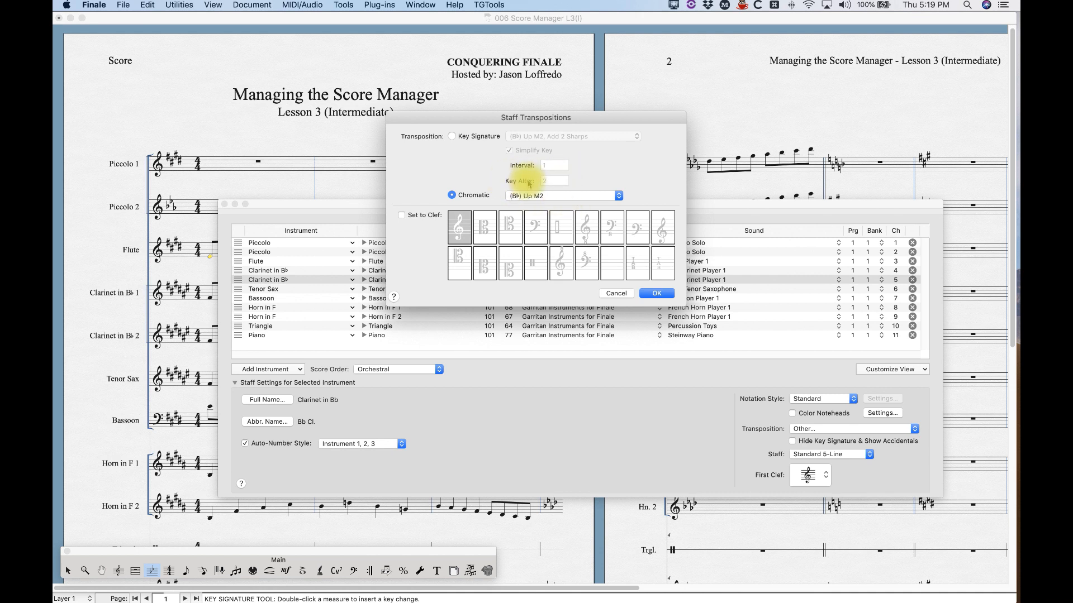
click(659, 294)
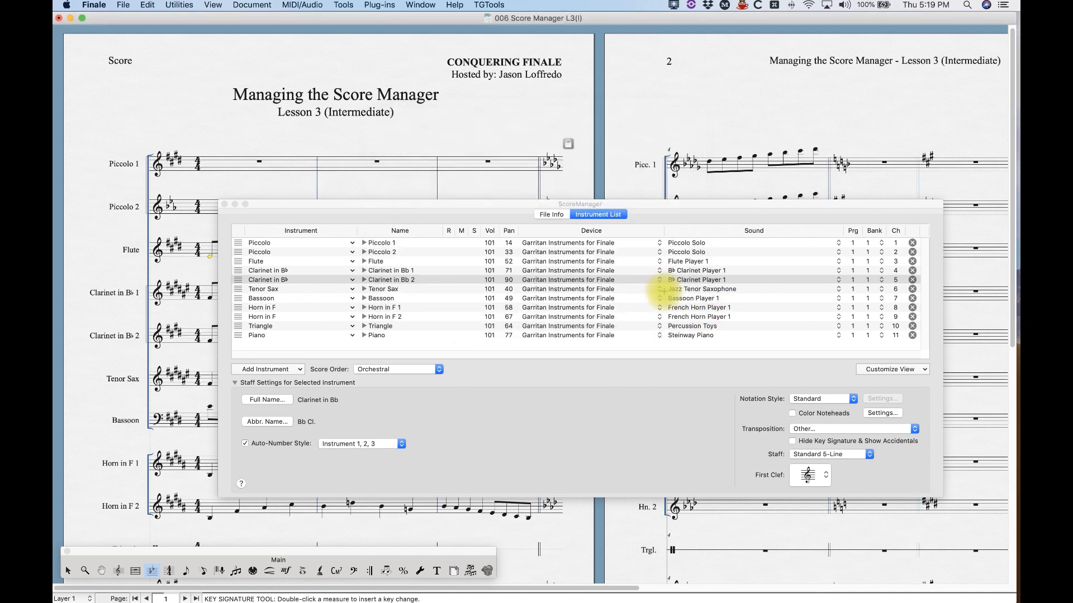
drag(380, 338, 377, 427)
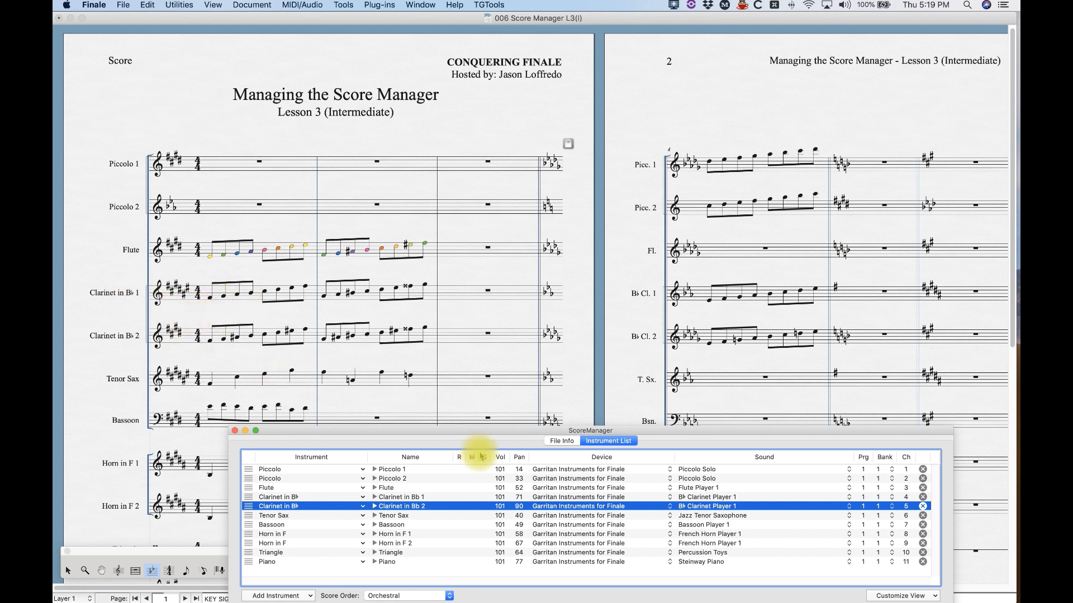
Step: Set Clarinet in Bb 2's transposition to the preset (Bb) Up M2, Add 2 Sharps and compare its staff with Clarinet in Bb 1
drag(486, 430, 436, 180)
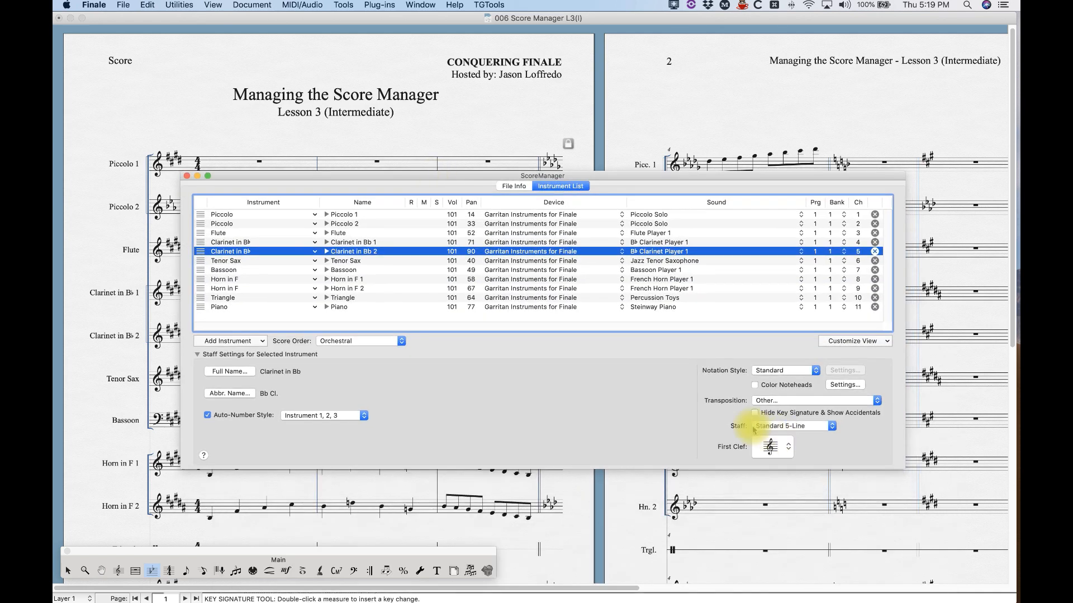
click(768, 403)
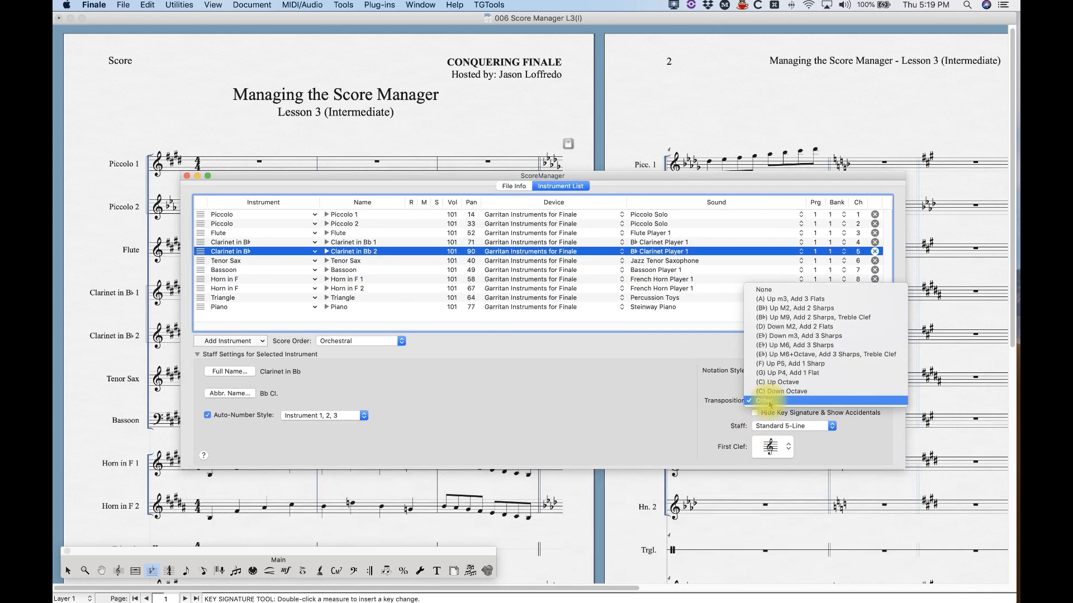
click(785, 308)
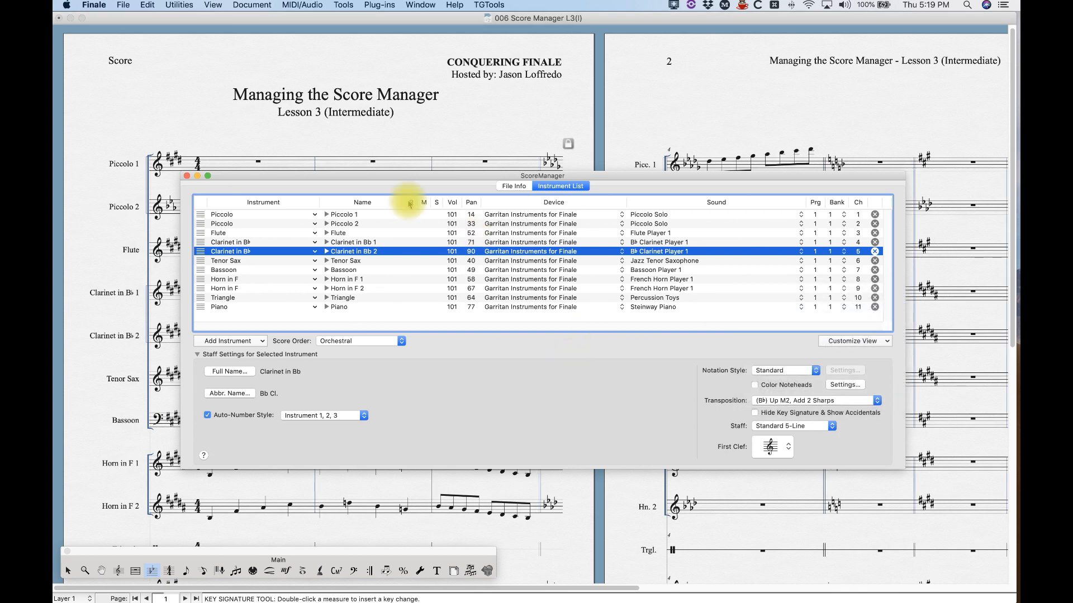
drag(371, 176, 468, 248)
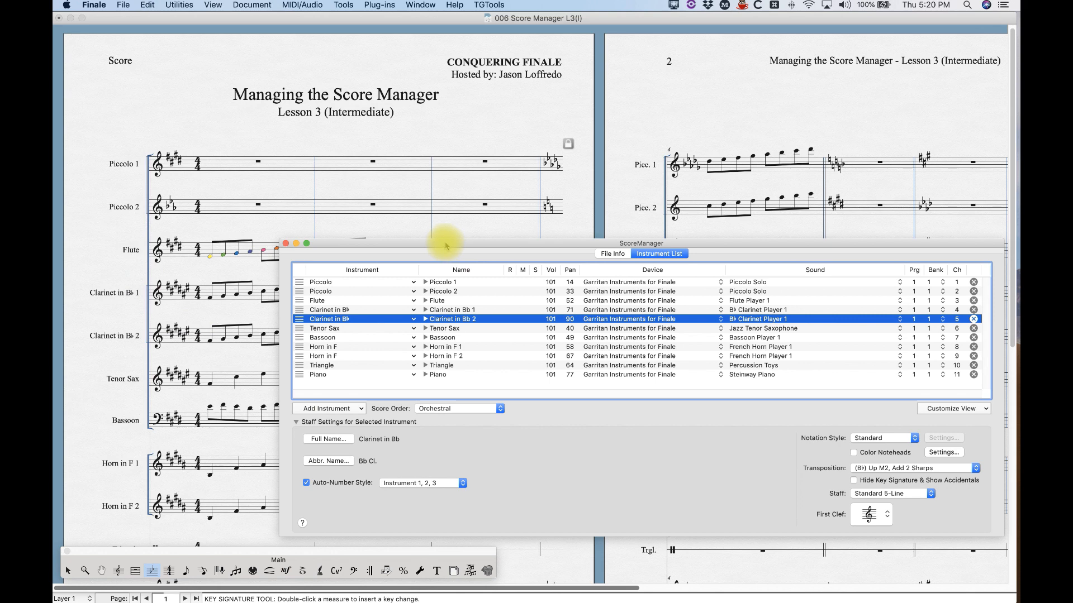
drag(446, 246, 460, 356)
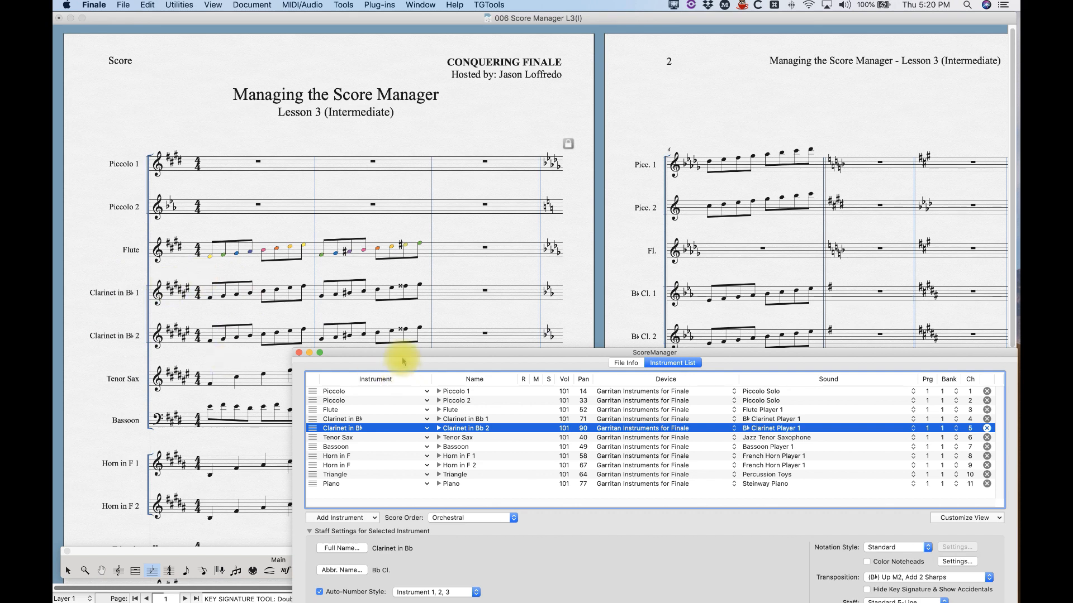
drag(400, 356, 404, 377)
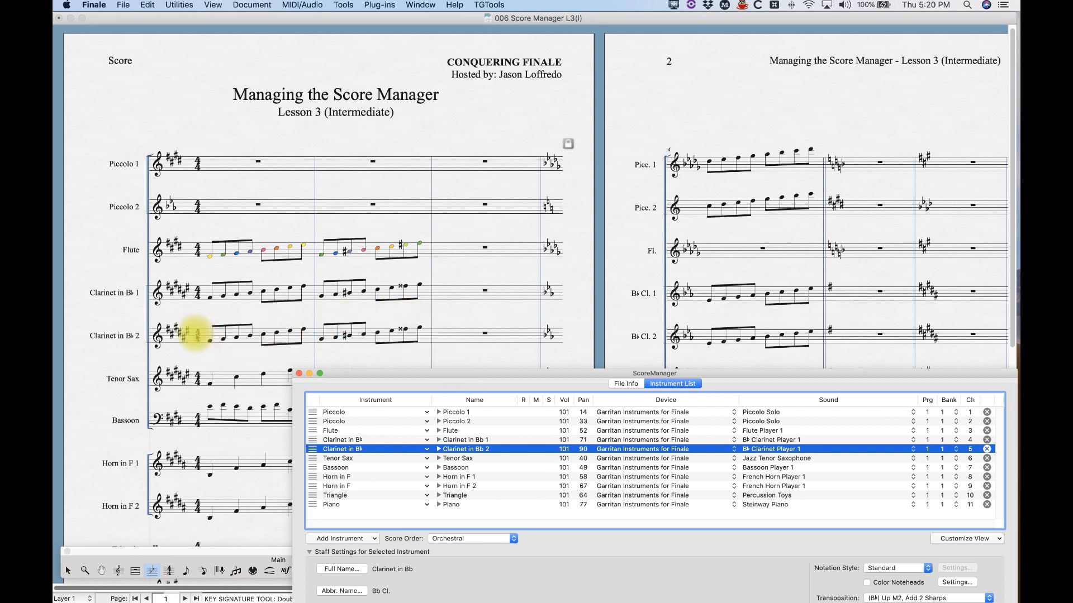
drag(471, 378, 441, 369)
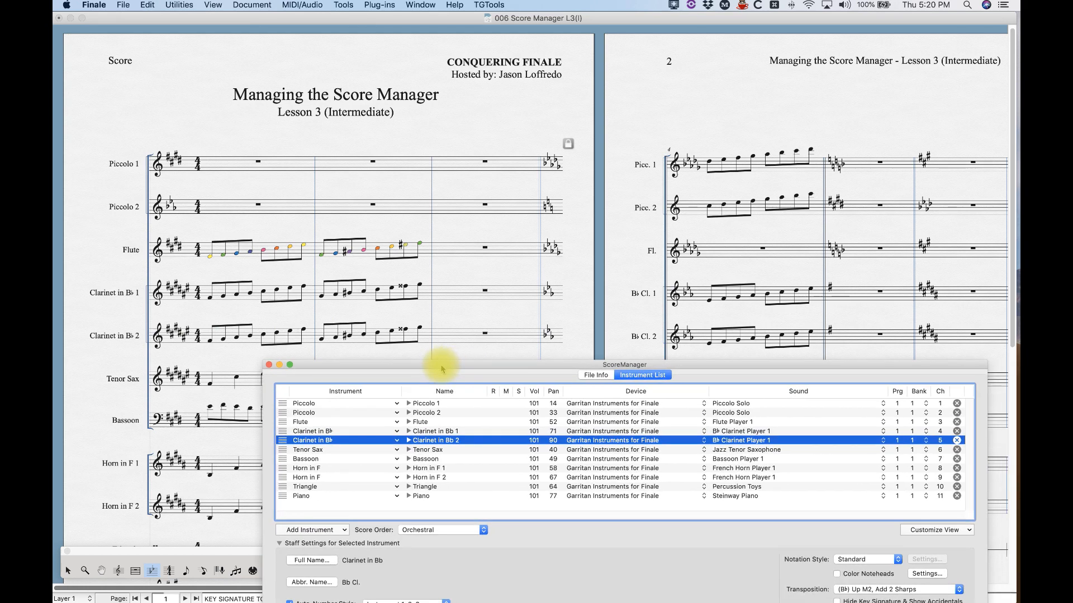
drag(441, 369, 392, 369)
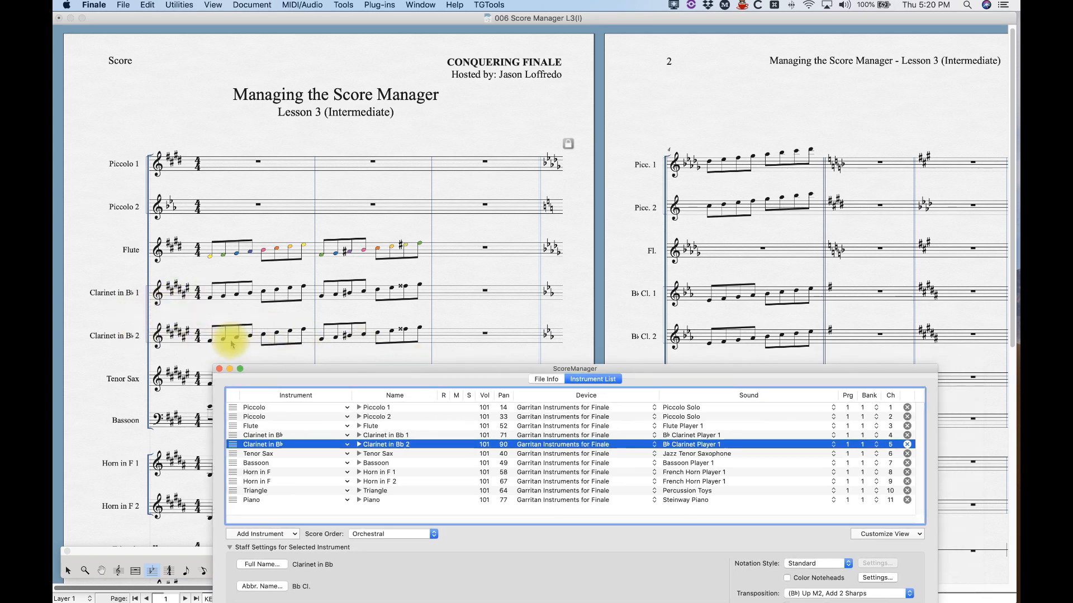
Step: Give Clarinet in Bb 2 a custom key signature transposition with interval 2 and key alter -10, and check its key signatures across both pages
drag(419, 367, 438, 225)
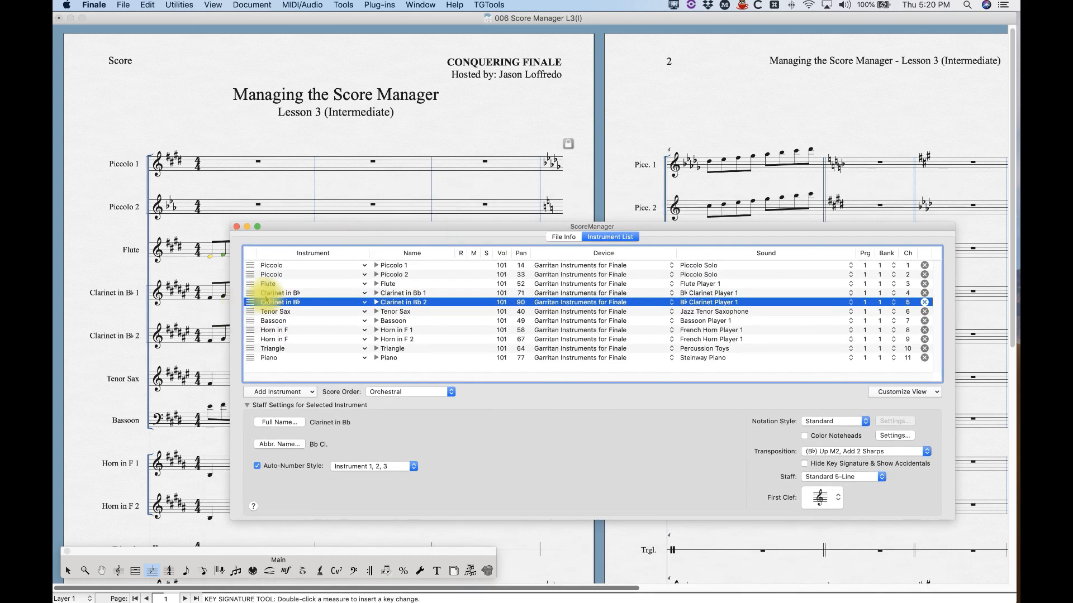
click(876, 452)
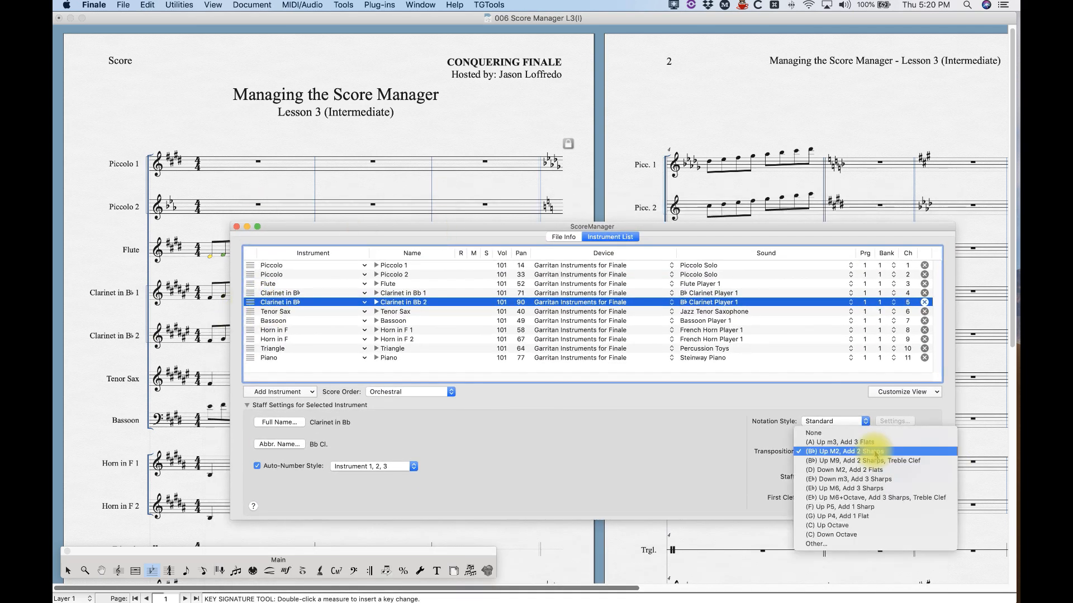
click(816, 544)
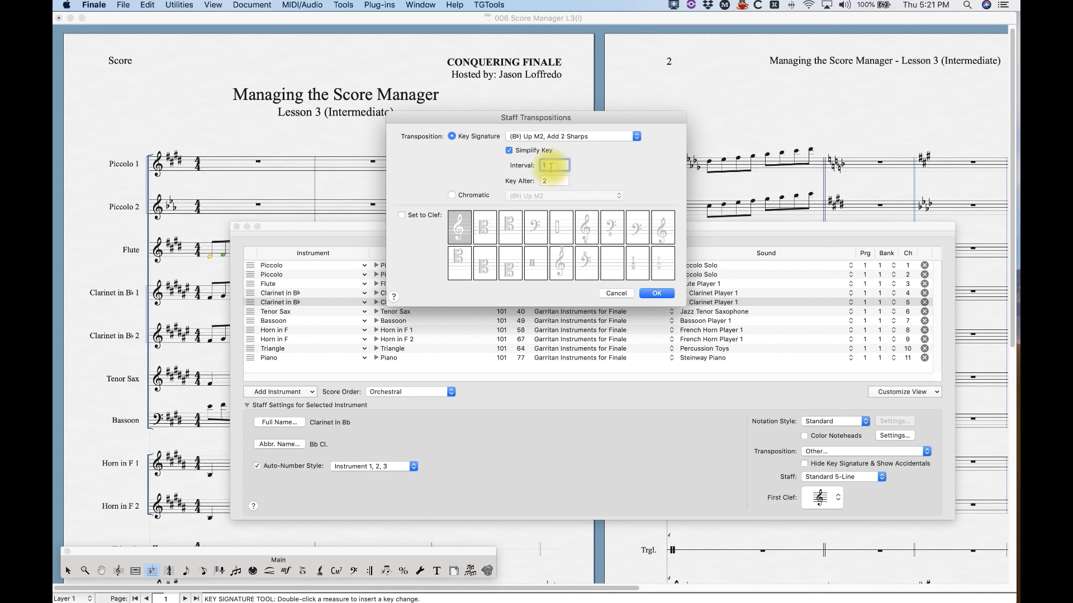
text(2)
key(Tab)
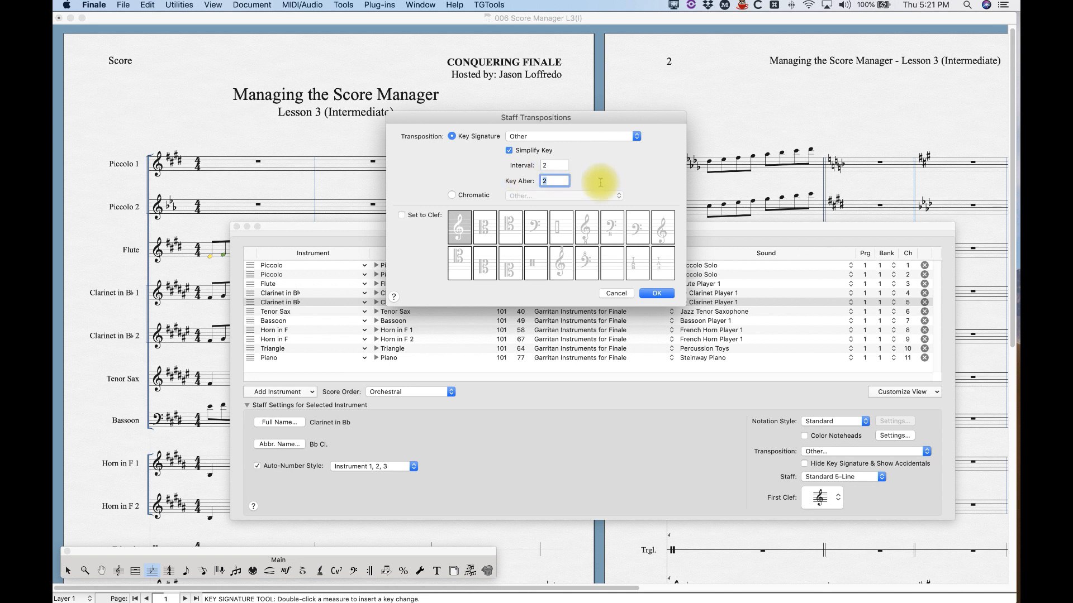
text(-10)
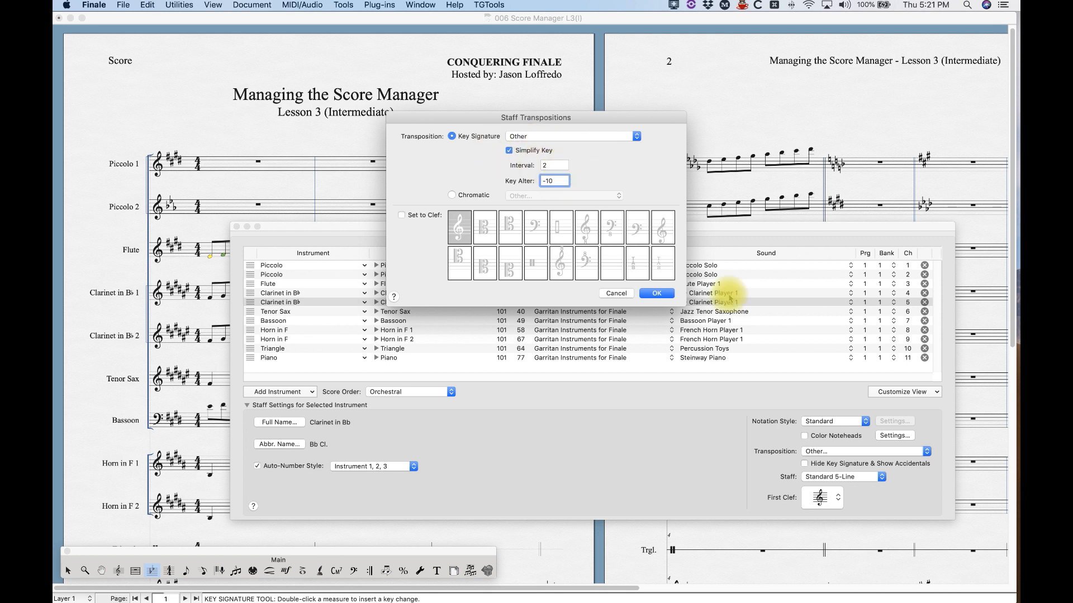
click(657, 293)
drag(637, 227, 659, 401)
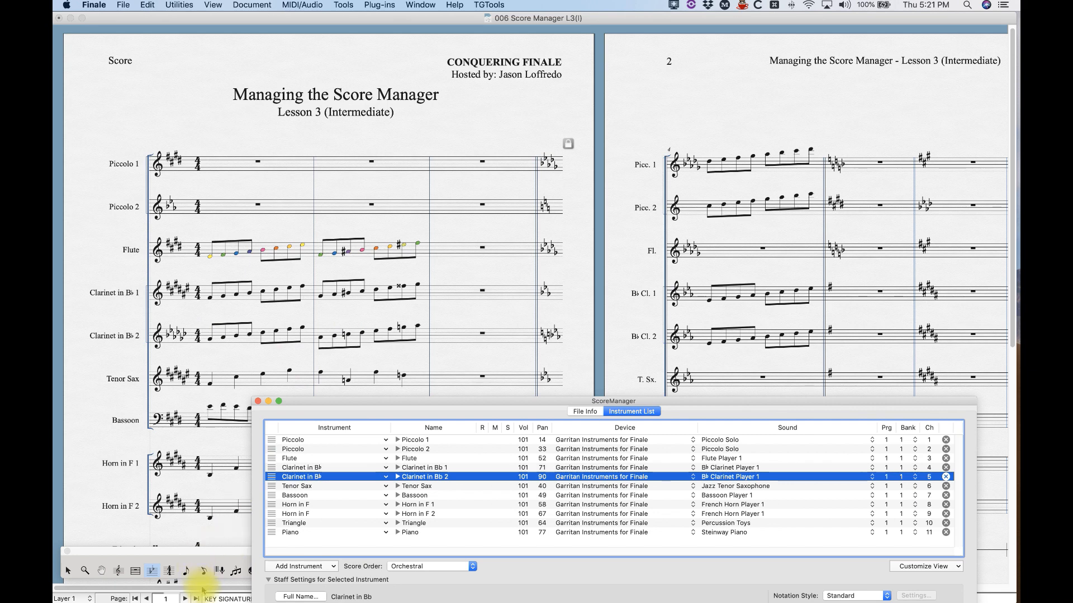
click(229, 590)
scroll(230, 590, right, 10)
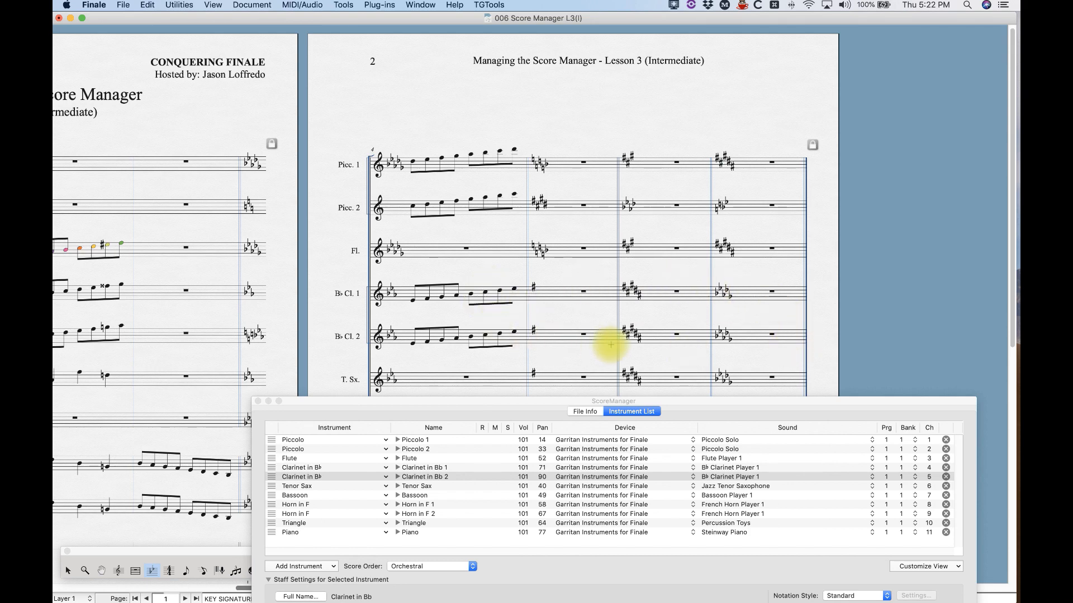
drag(241, 589, 54, 588)
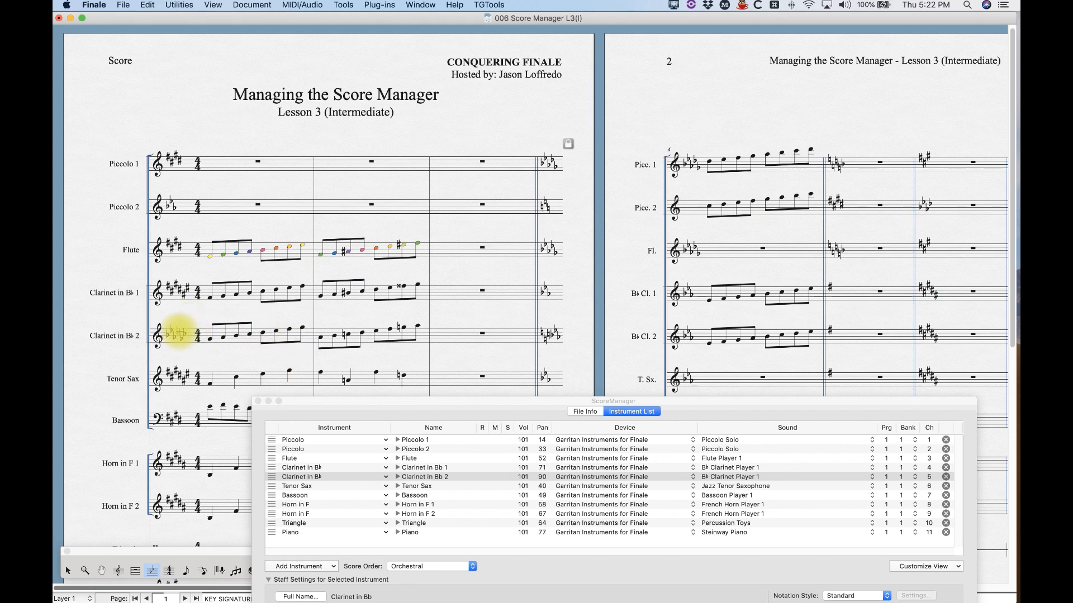
drag(434, 399, 401, 124)
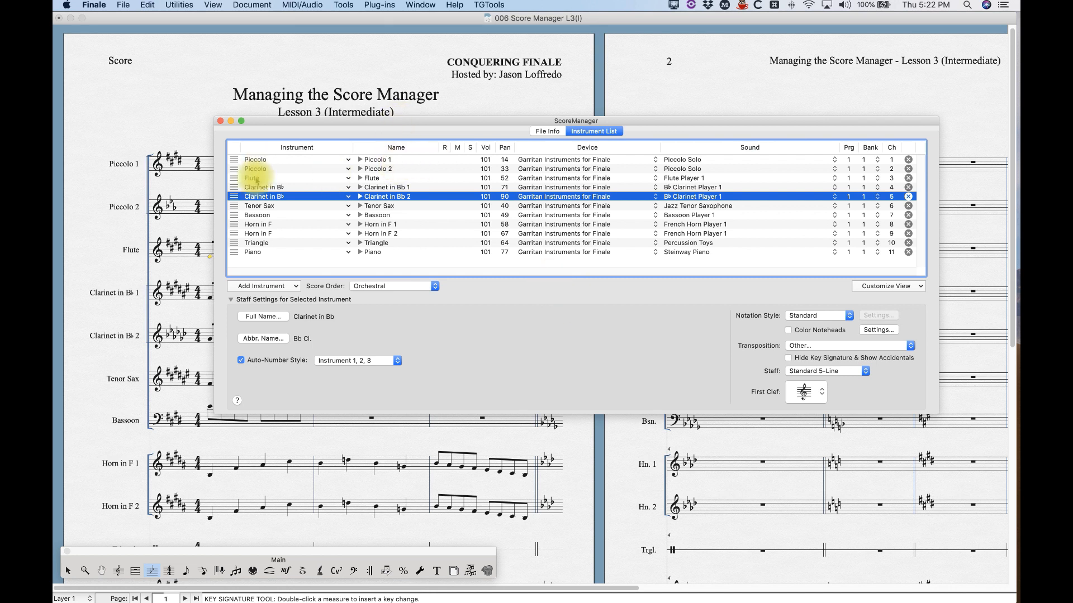
Step: Review Tenor Sax's custom transposition settings, keeping (Bb) Up M9, Add 2 Sharps with the treble clef as Set to Clef
click(235, 207)
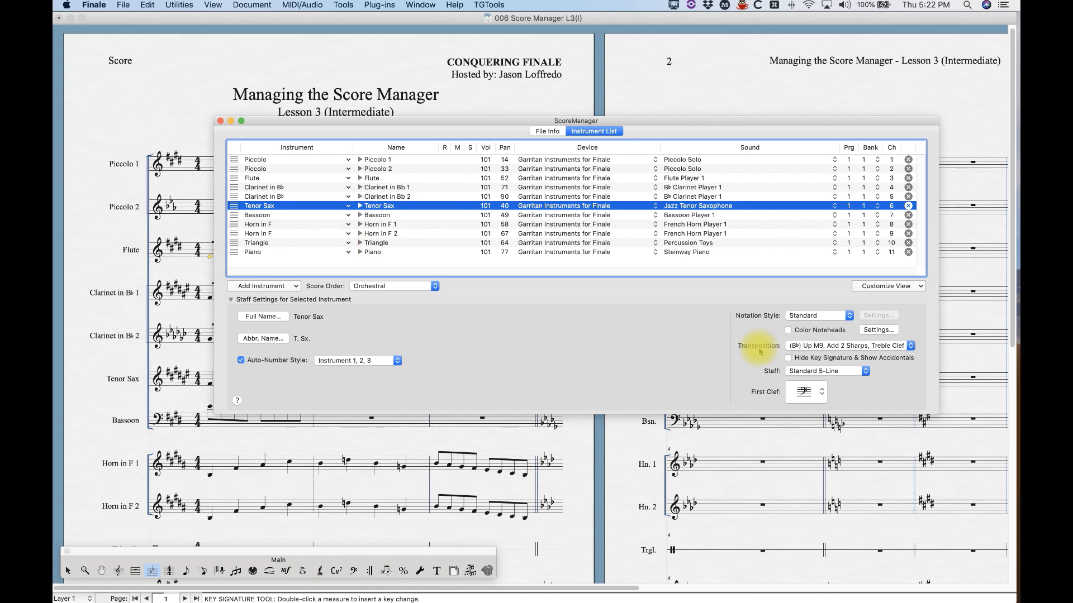
click(834, 346)
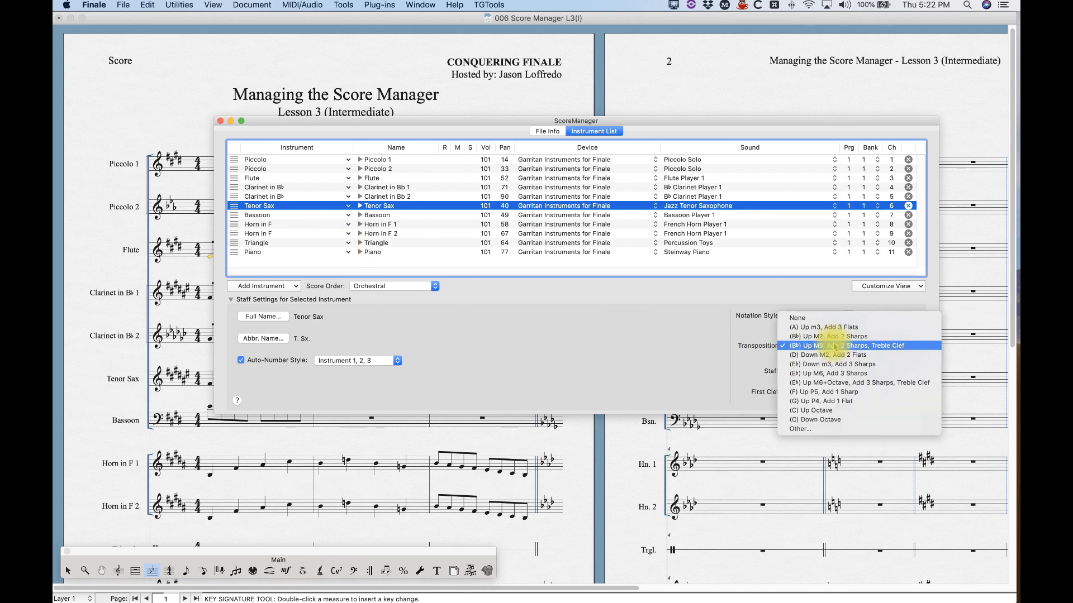
click(814, 430)
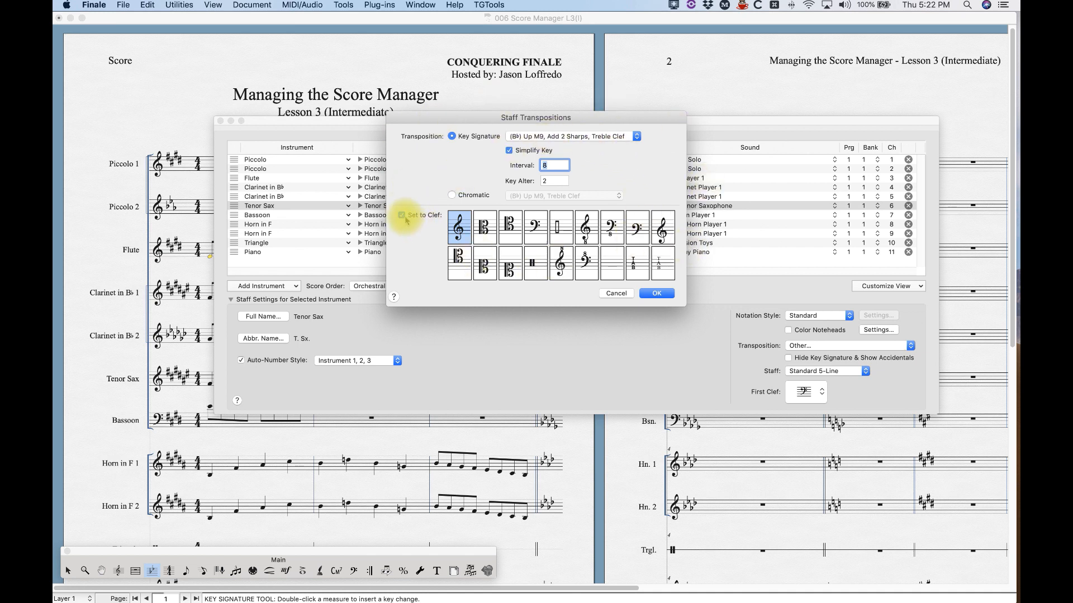
click(458, 228)
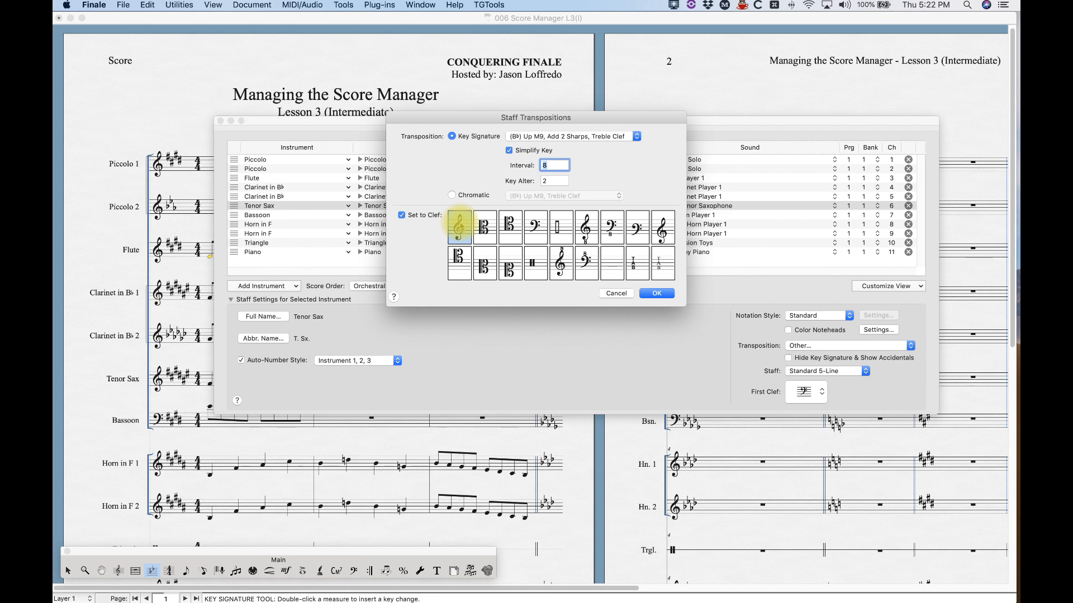
click(651, 293)
Step: Display the score in concert pitch to examine the Tenor Sax clef, and switch back to transposed display
drag(583, 125, 703, 346)
click(252, 5)
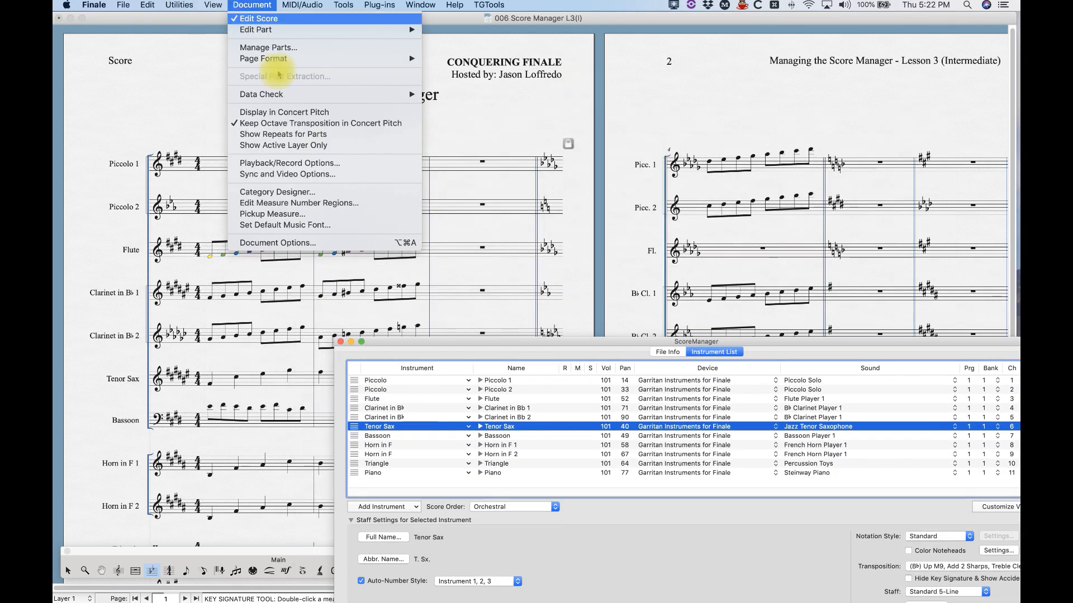
click(285, 112)
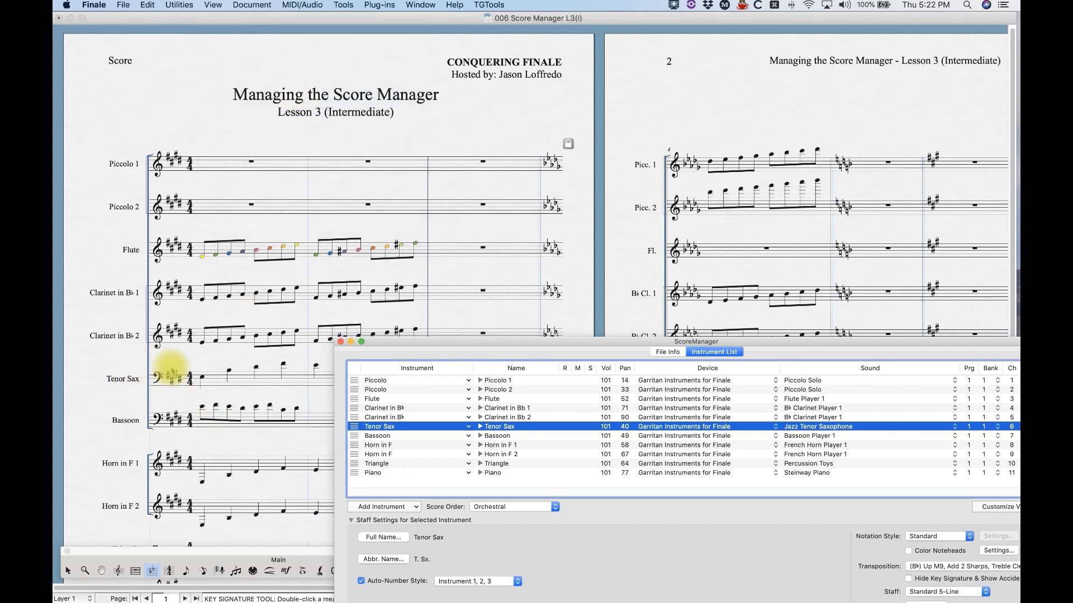
click(268, 5)
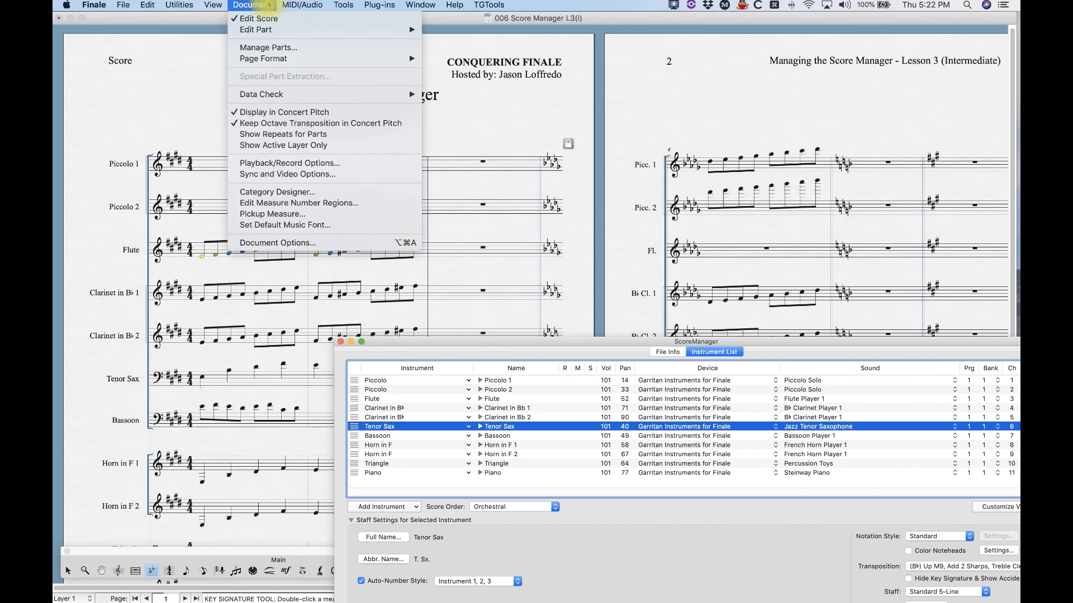
click(271, 112)
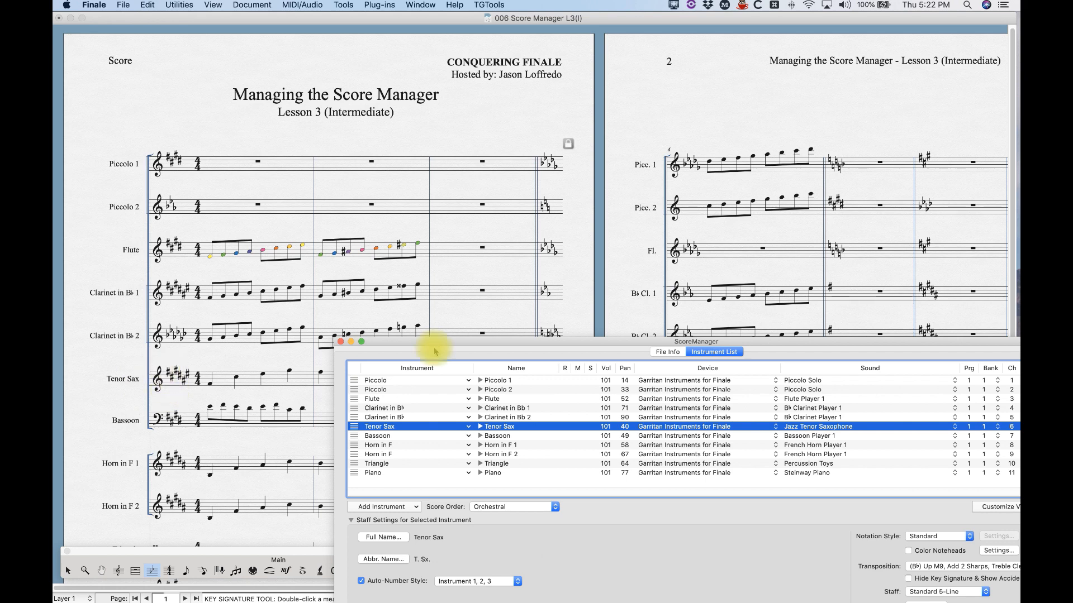
Step: Re-examine Tenor Sax's Key Signature and Set to Clef options in Staff Transpositions, leaving without changes
drag(615, 341, 483, 84)
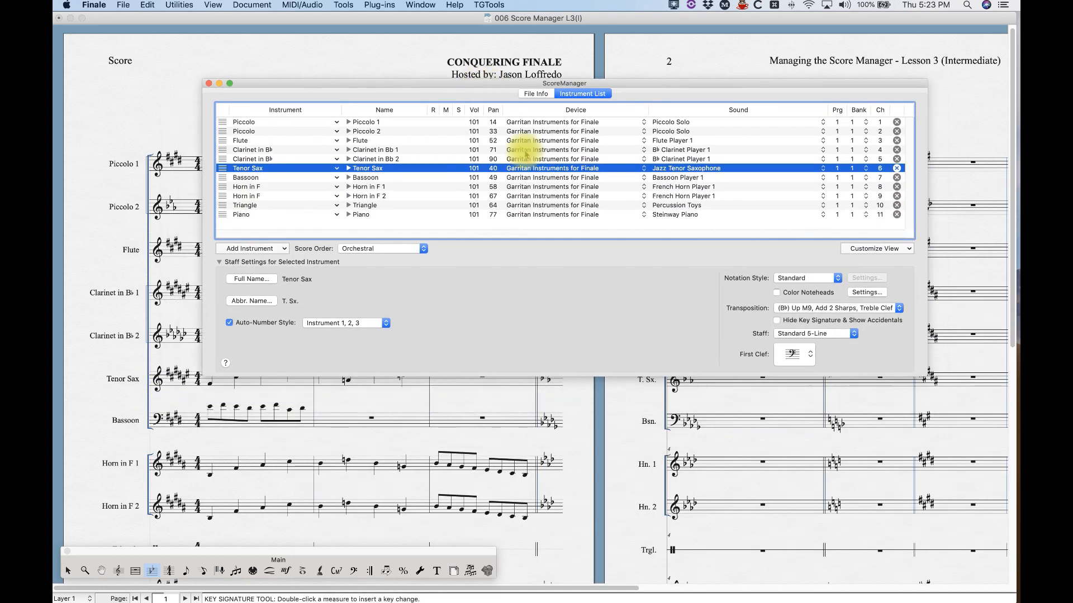
click(823, 313)
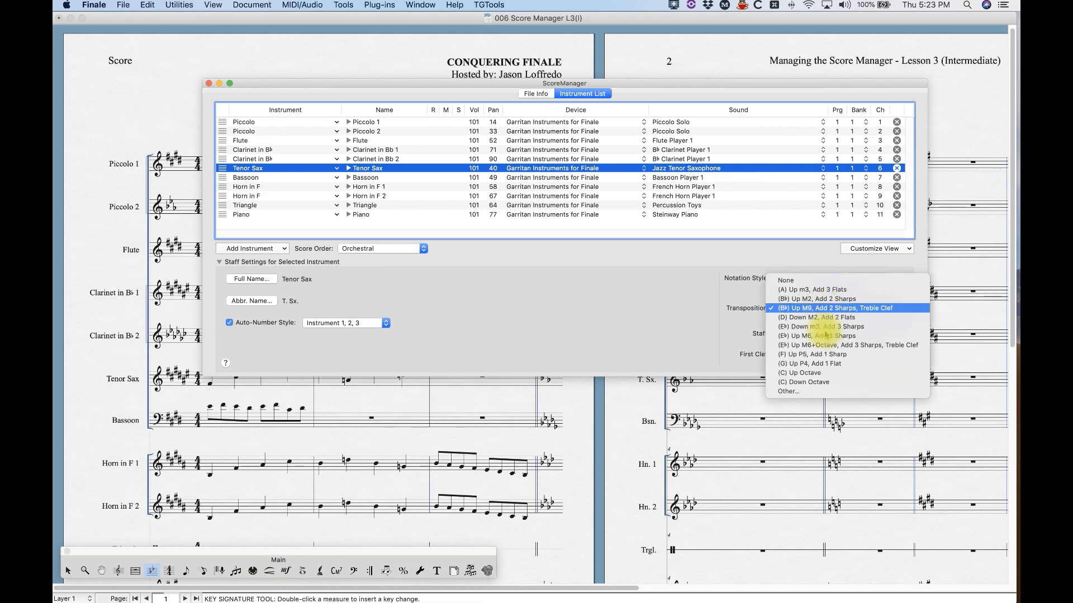
click(809, 391)
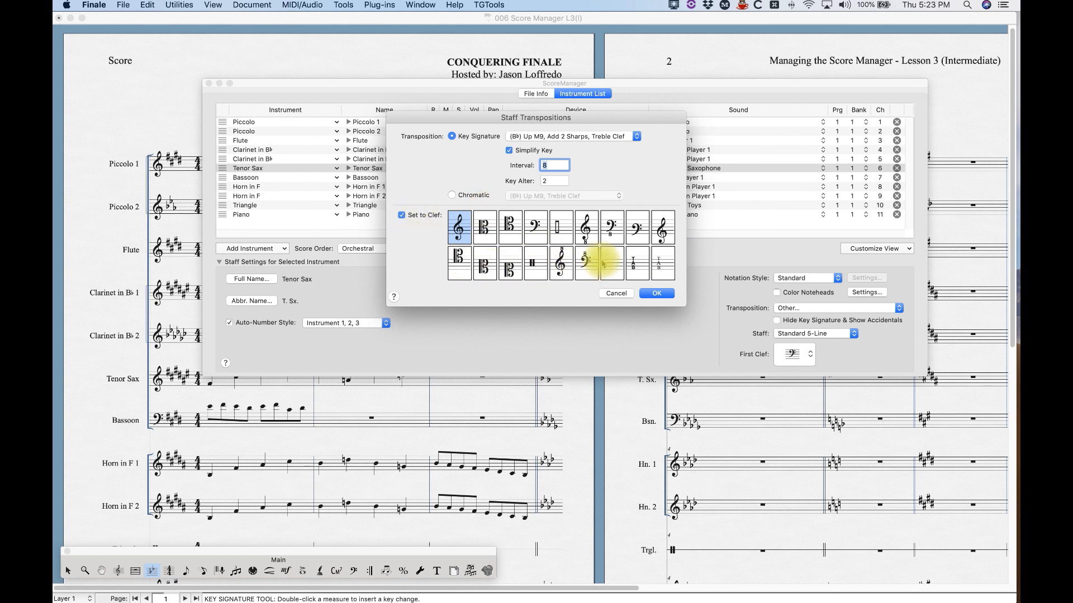
click(615, 294)
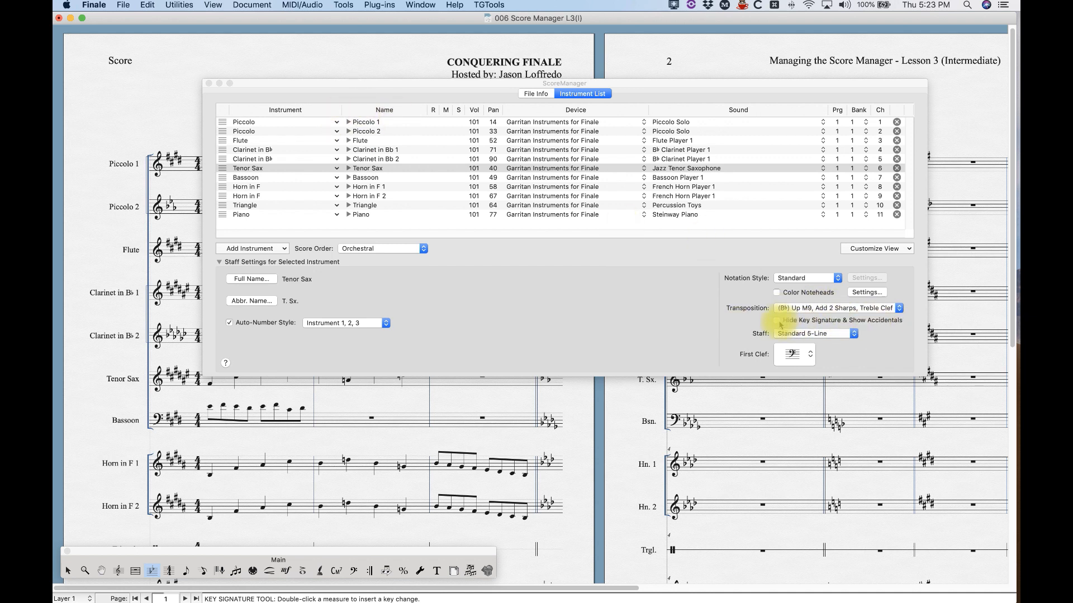
Step: Hide the key signature and show accidentals for Horn in F 2, and compare its staff with Horn in F 1
click(223, 193)
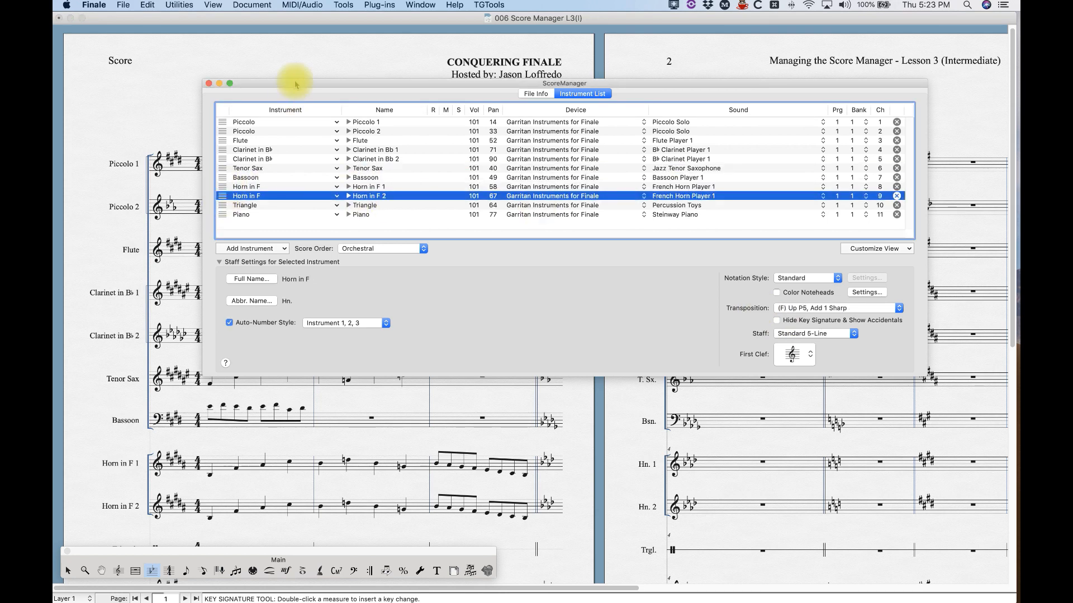
drag(295, 84, 300, 13)
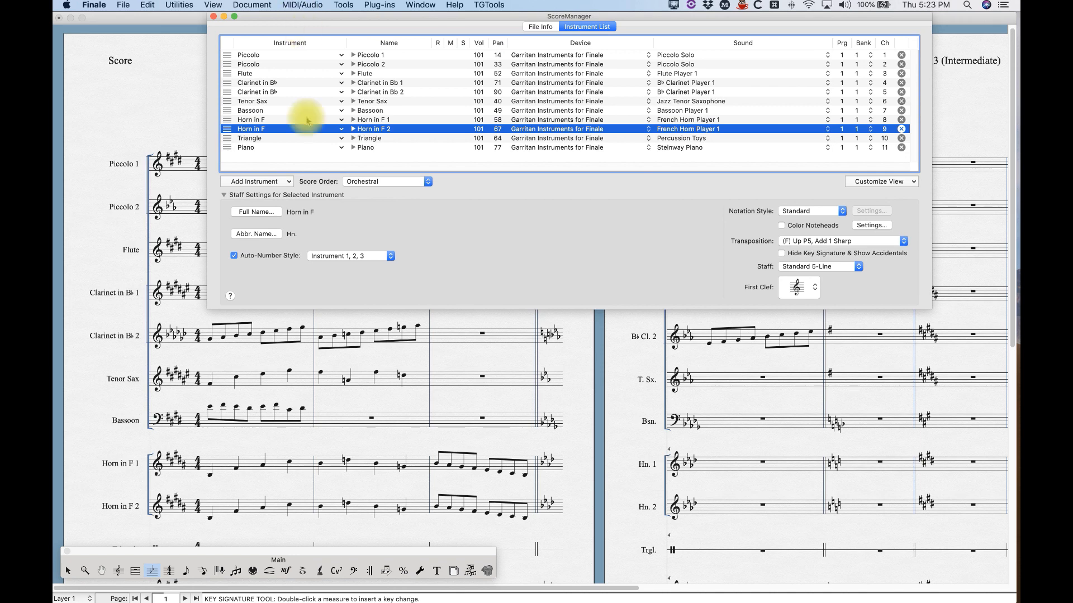
scroll(320, 397, down, 3)
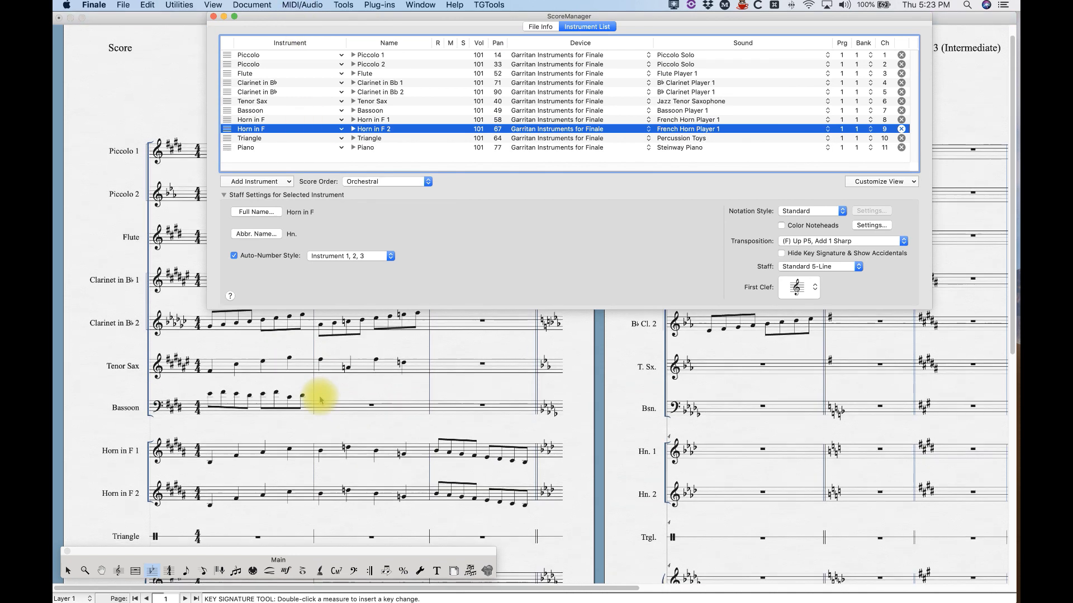
scroll(321, 400, down, 1)
scroll(321, 400, down, 1)
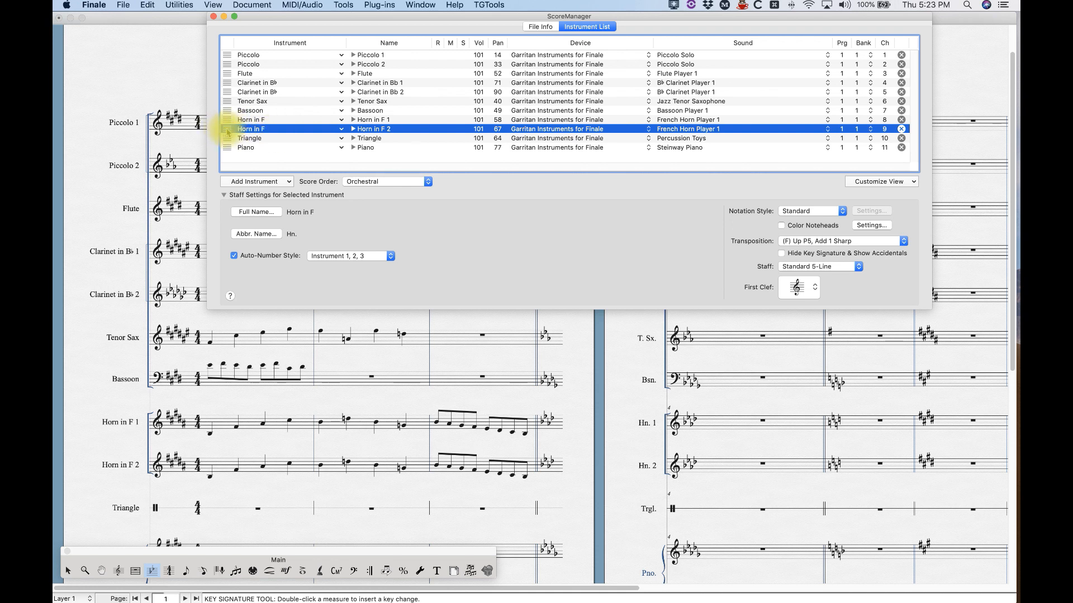
click(782, 254)
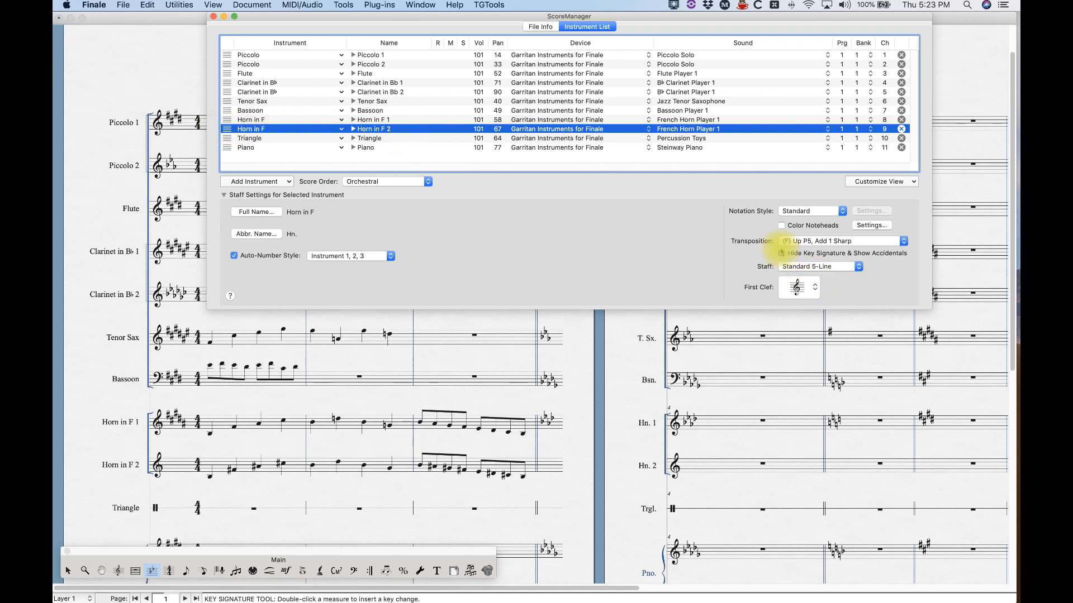
click(267, 461)
scroll(274, 468, down, 2)
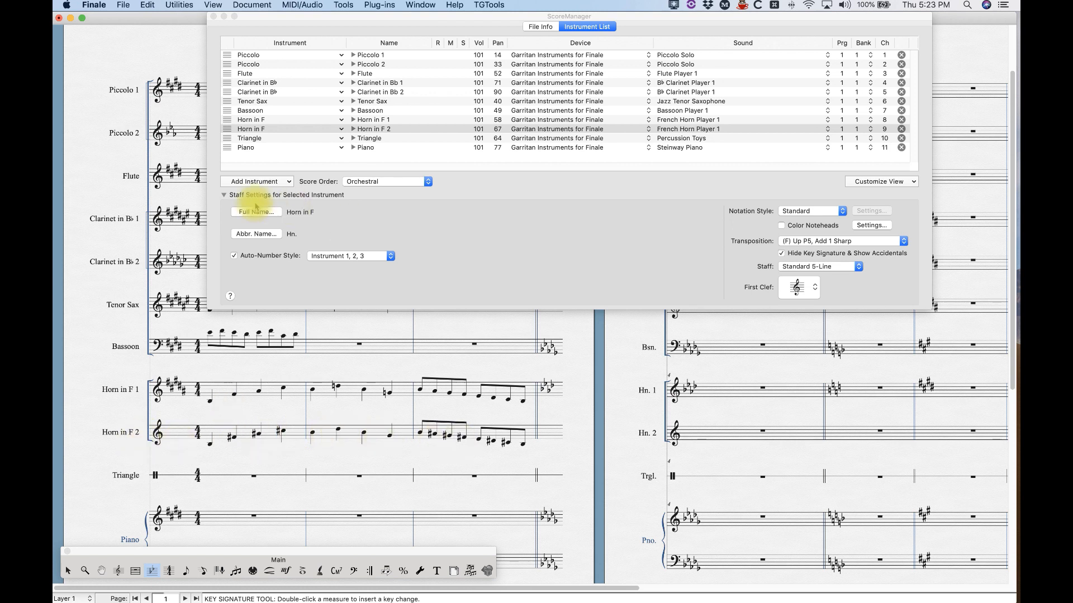
Step: Try the 1-line with Short Barline staff for Triangle and switch it to 0-line with Full Barline
click(226, 141)
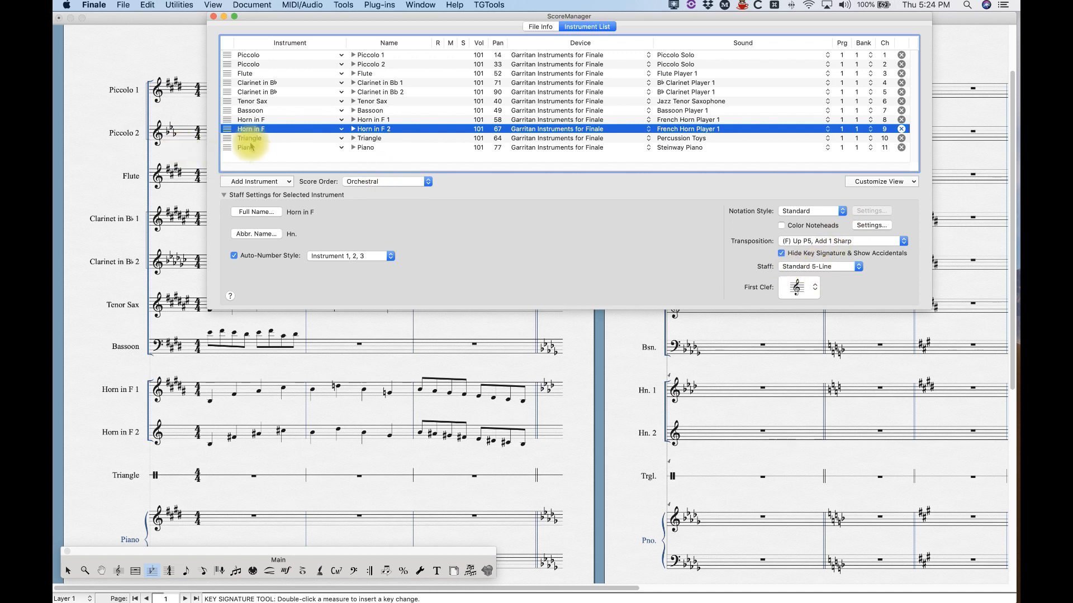
click(232, 138)
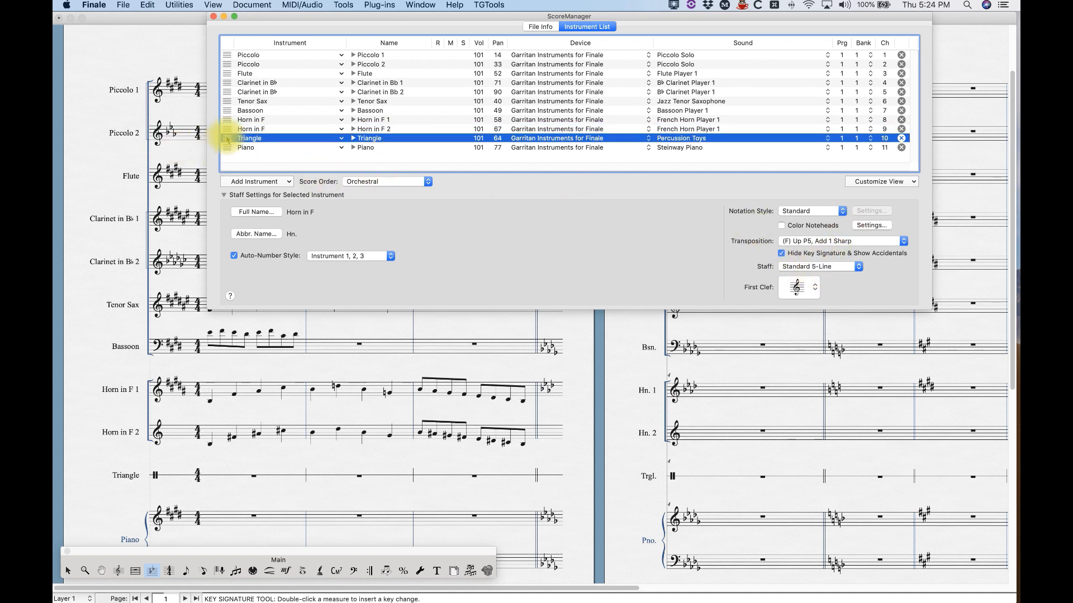
click(829, 265)
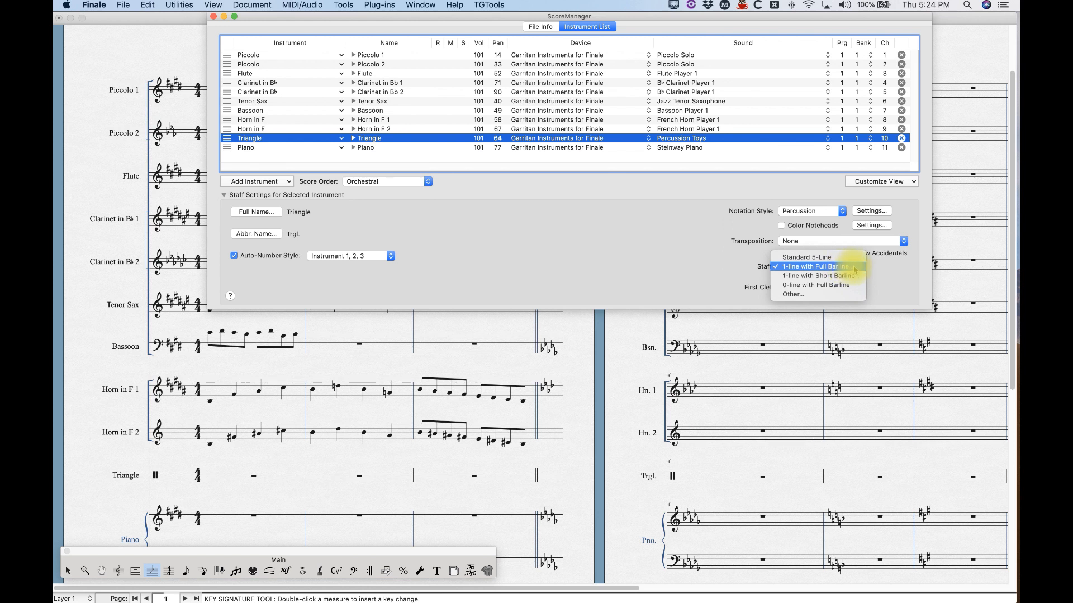
click(857, 276)
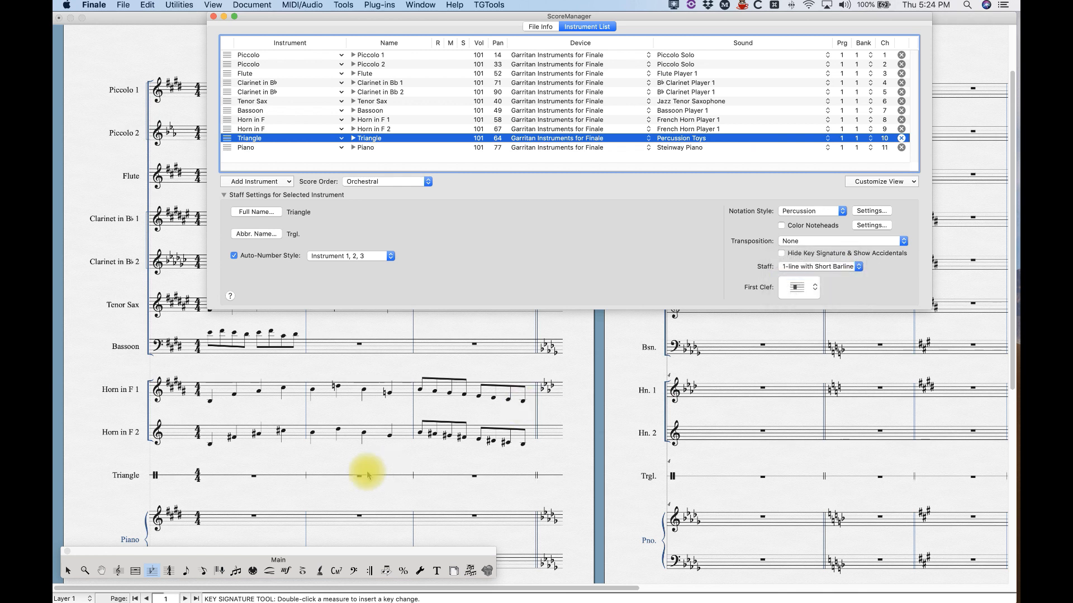
click(867, 271)
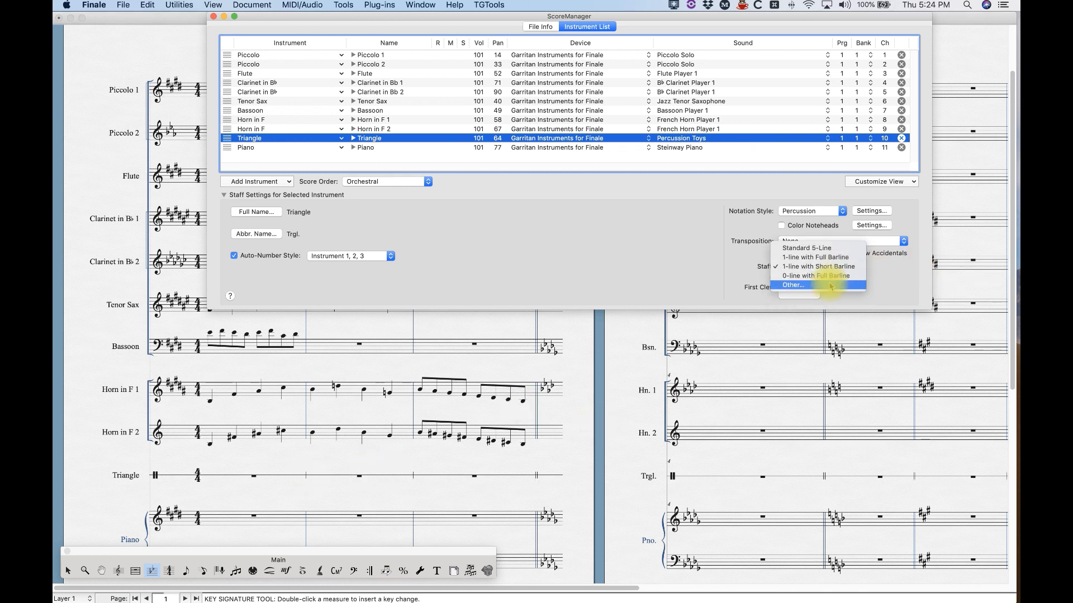
click(827, 276)
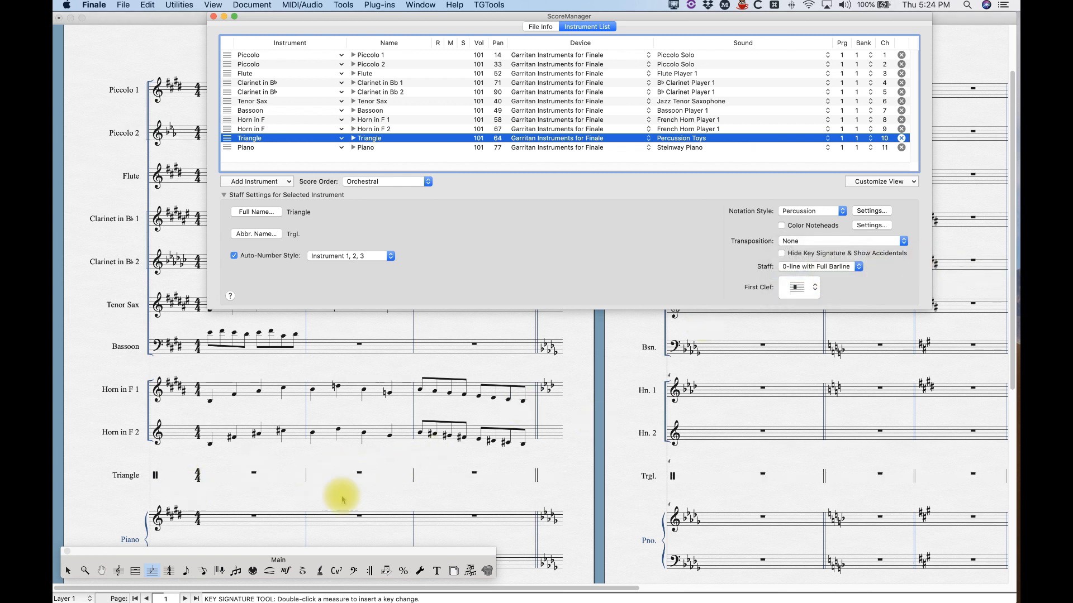
Step: Open Triangle's custom Staff Setup, set the units to Spaces and reset the staff to Standard 5-line
click(797, 268)
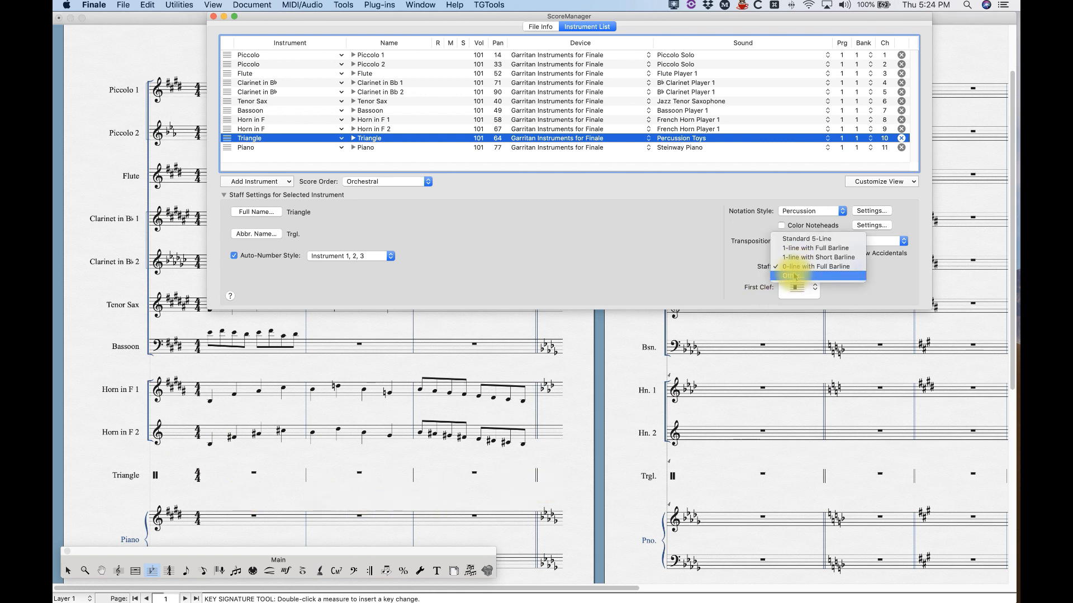
click(797, 276)
drag(505, 115, 563, 286)
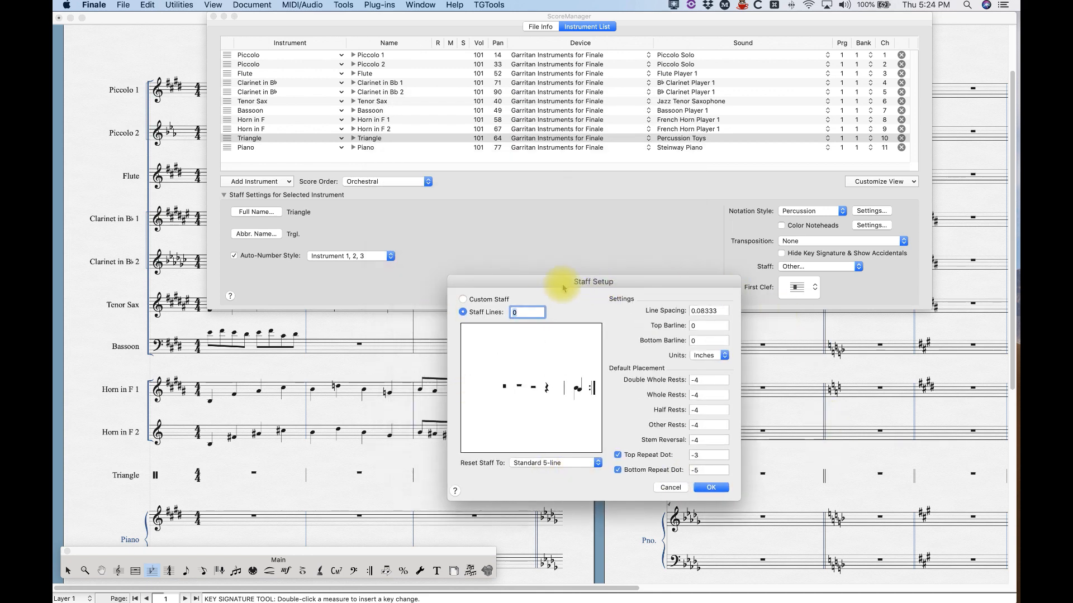
drag(493, 286, 481, 294)
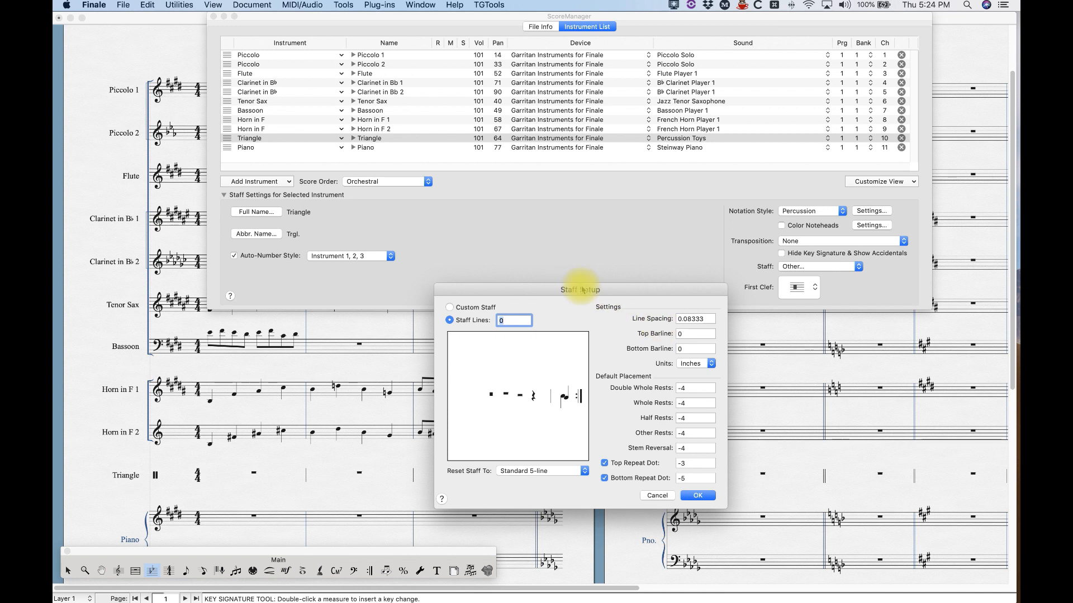
click(695, 364)
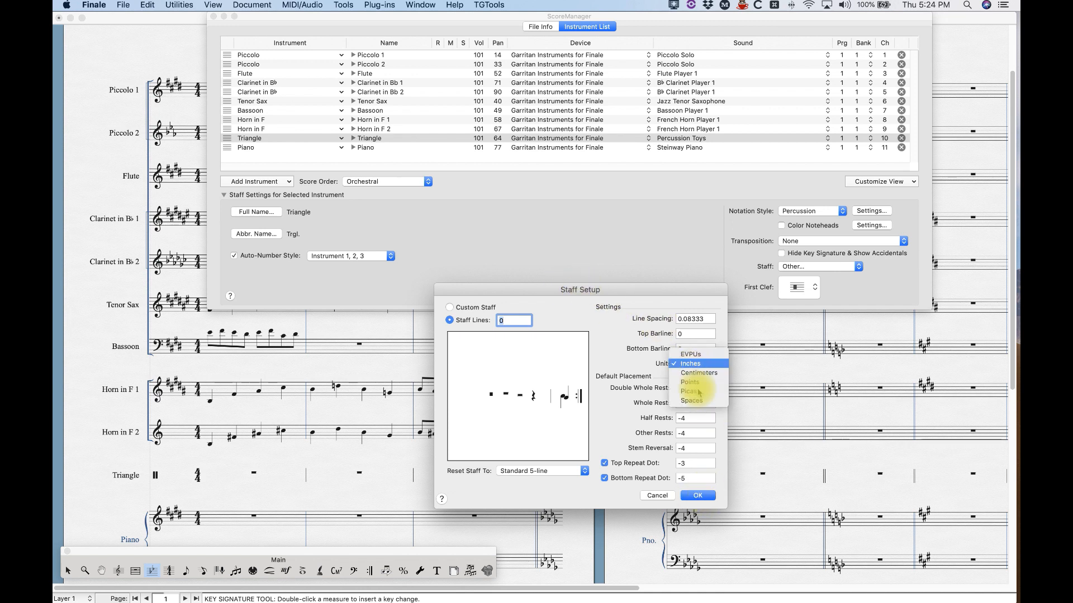
click(692, 401)
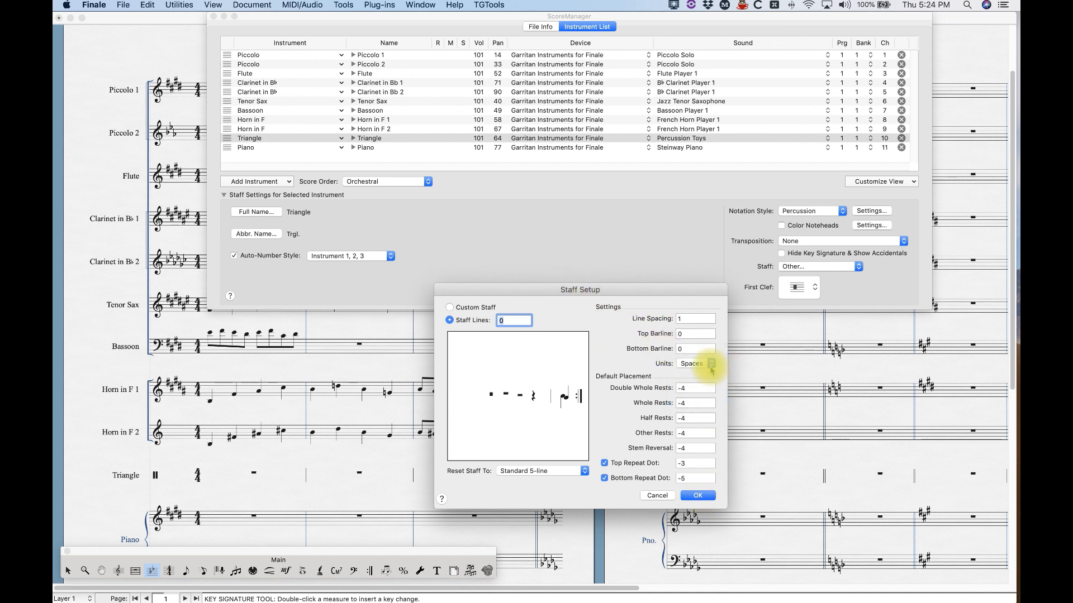
click(705, 365)
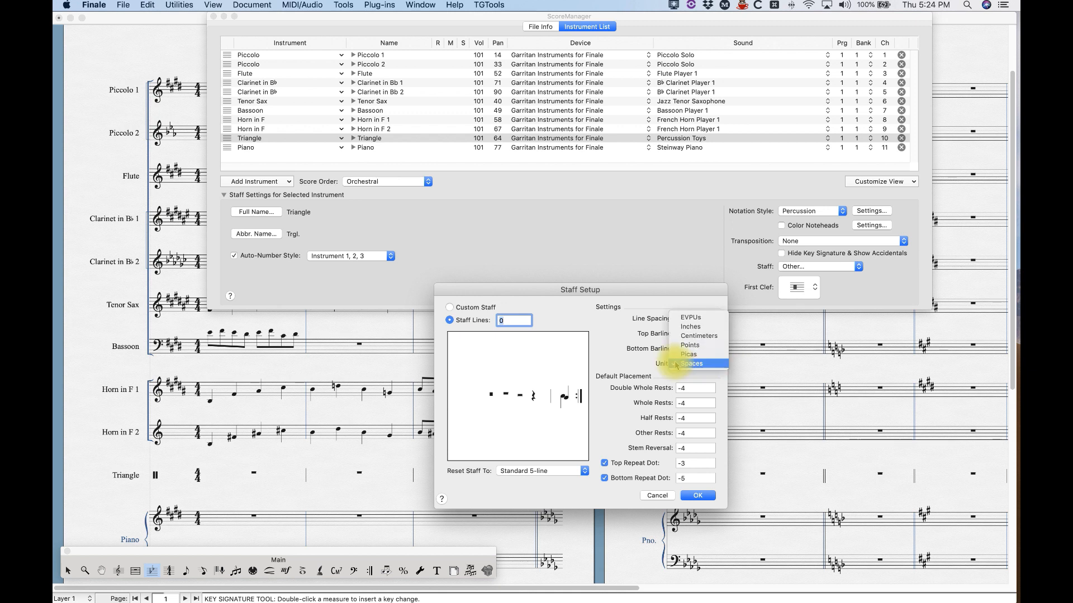
click(703, 365)
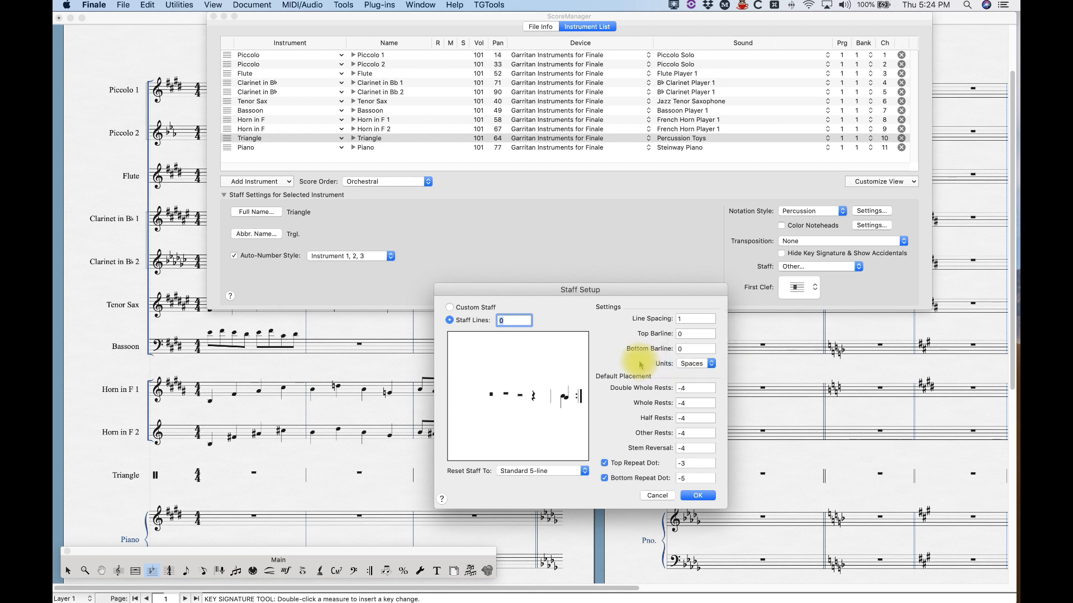
click(558, 473)
click(535, 471)
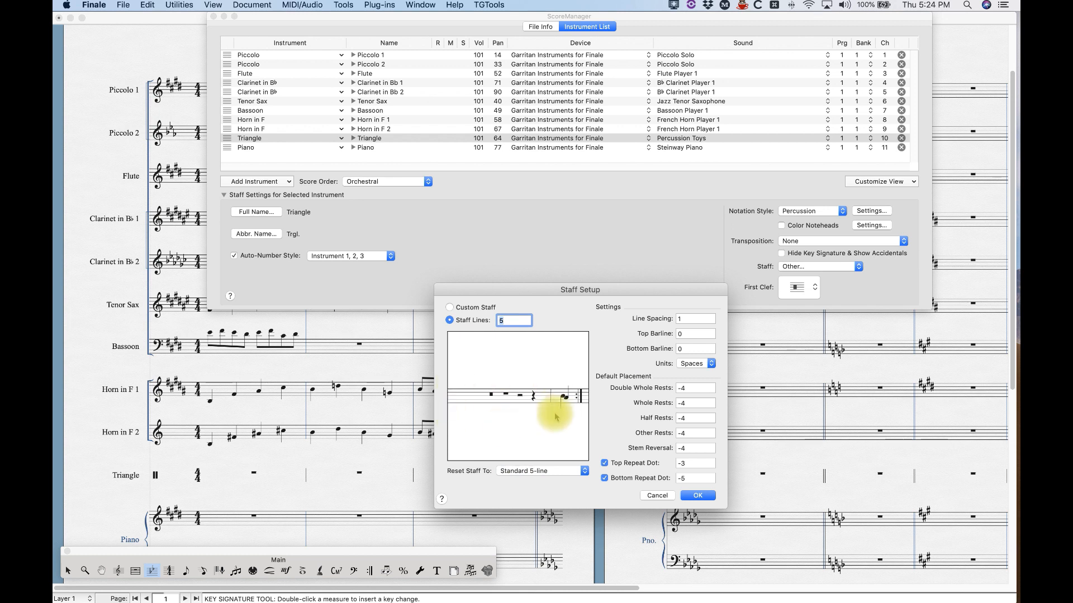
Step: Try a line spacing of 1.5 spaces for the Triangle staff and return it to 1
key(Tab)
text(.5)
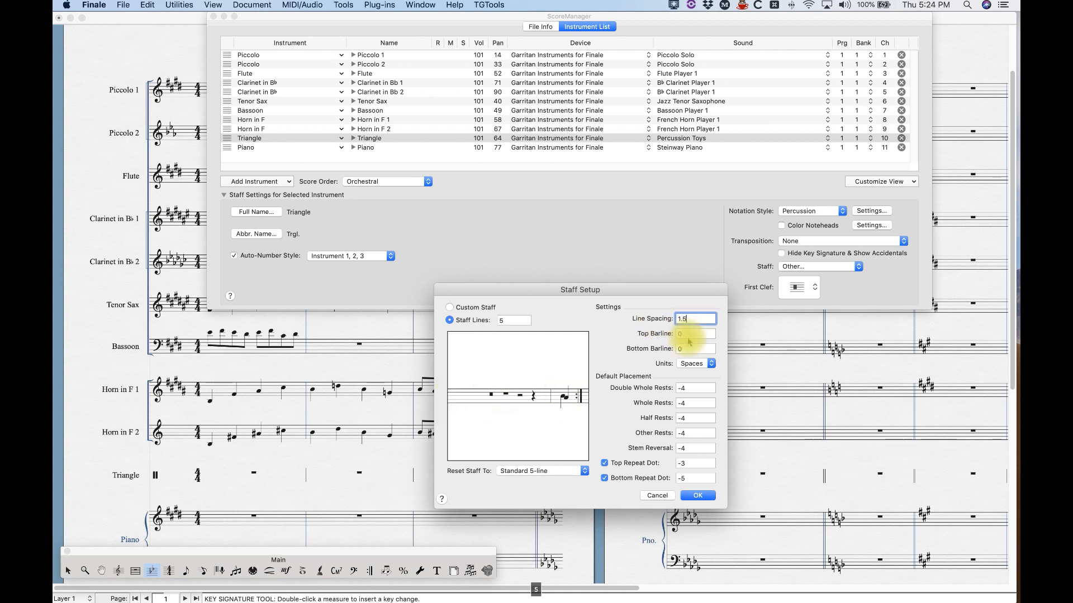
click(691, 336)
drag(702, 319, 653, 318)
text(1)
Step: Try a top barline offset of 2 and a bottom barline offset of -2, and return both to 0
click(680, 335)
text(2)
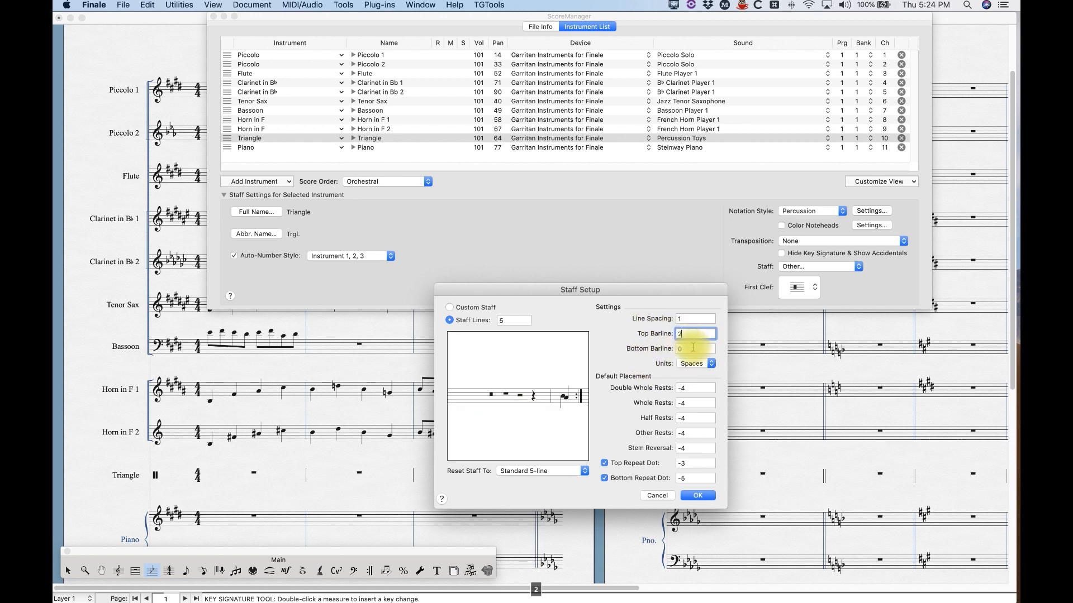
text(-2)
click(691, 334)
drag(699, 334, 612, 335)
text(0)
drag(691, 349, 641, 348)
text(0)
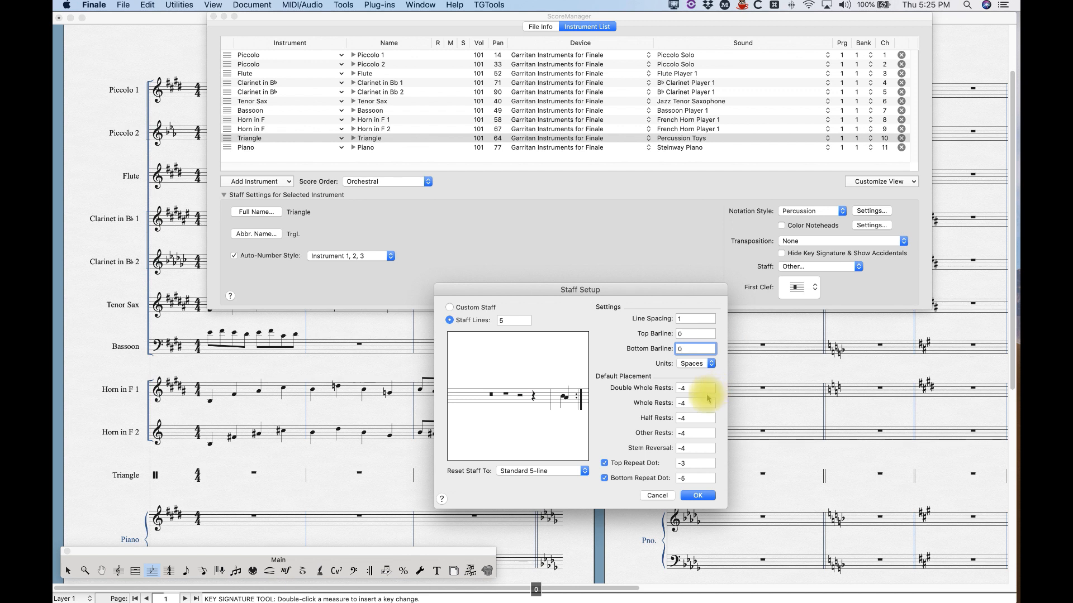
Step: Set the default placement of half rests to -6 for the Triangle staff
click(693, 419)
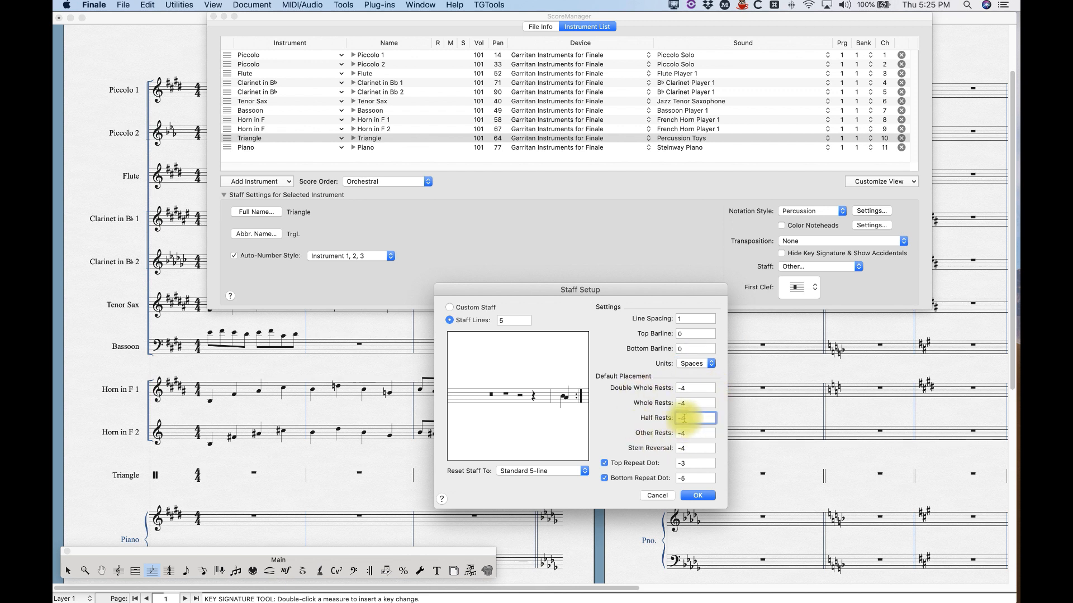
drag(683, 418, 706, 415)
text(-6)
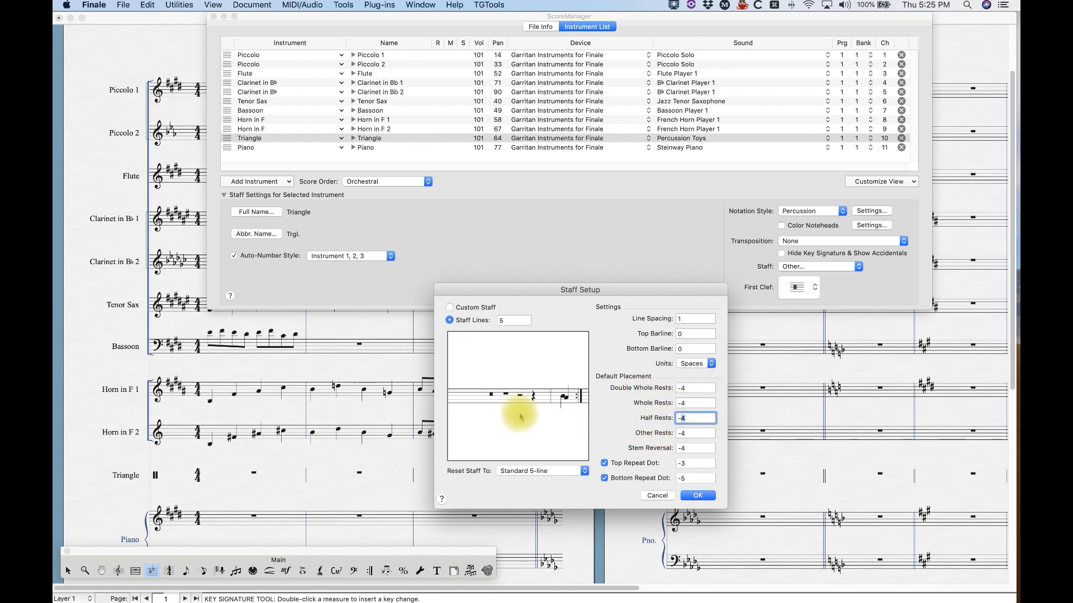
click(698, 434)
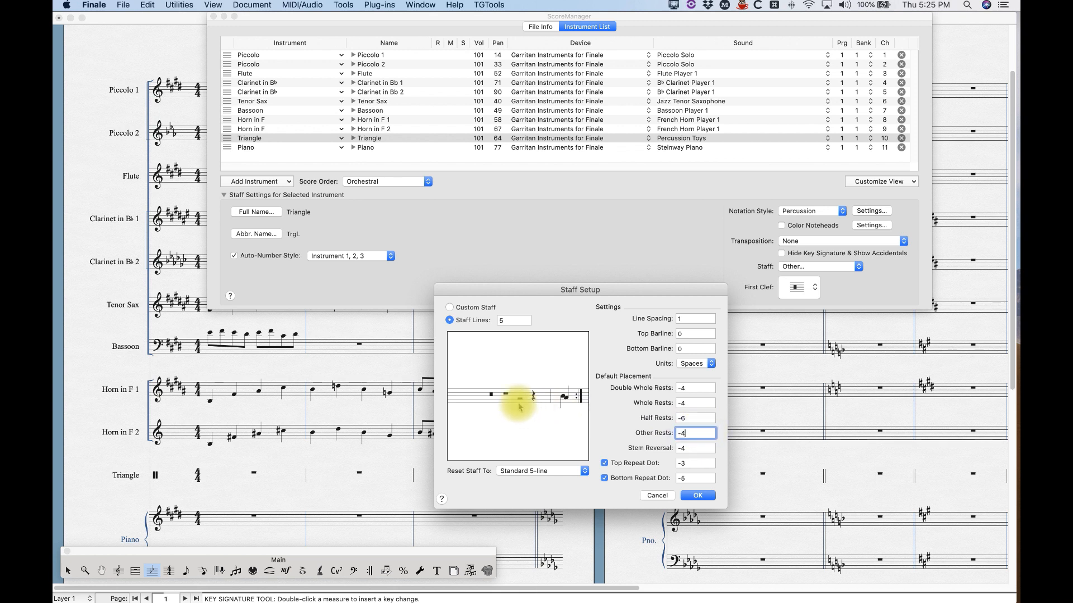
click(693, 417)
Step: Try a top repeat dot position of -1 and a bottom one of -7, and return them to -3 and -5
click(689, 464)
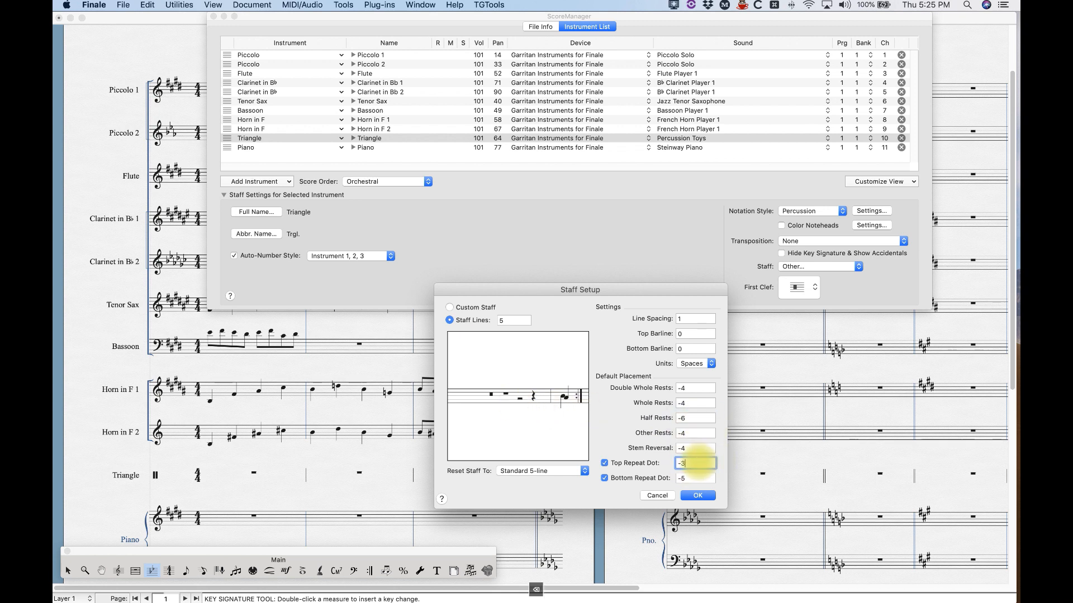
text(1)
click(694, 477)
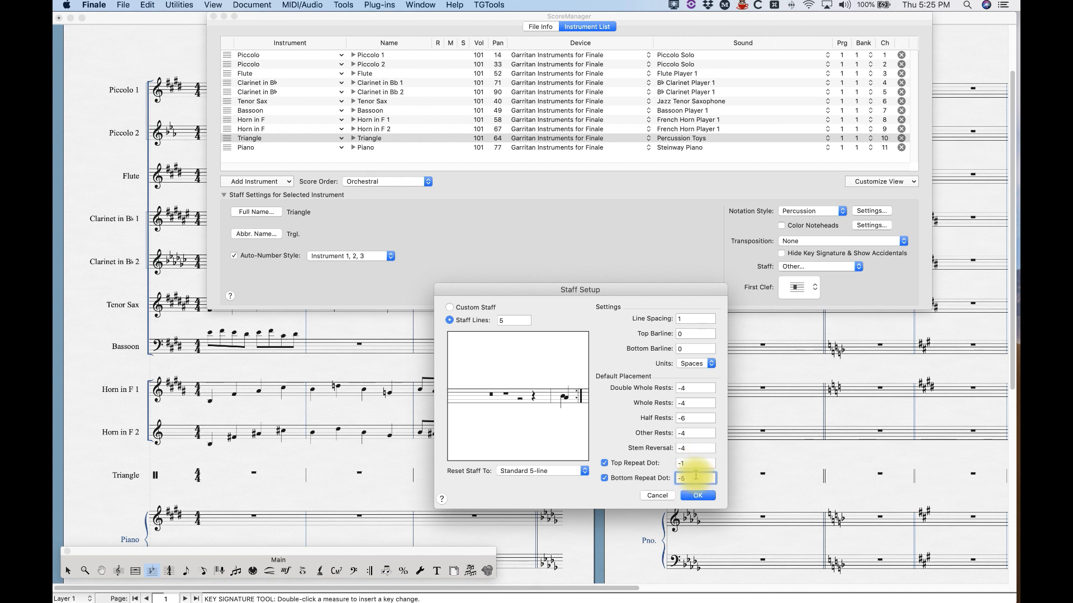
text(7)
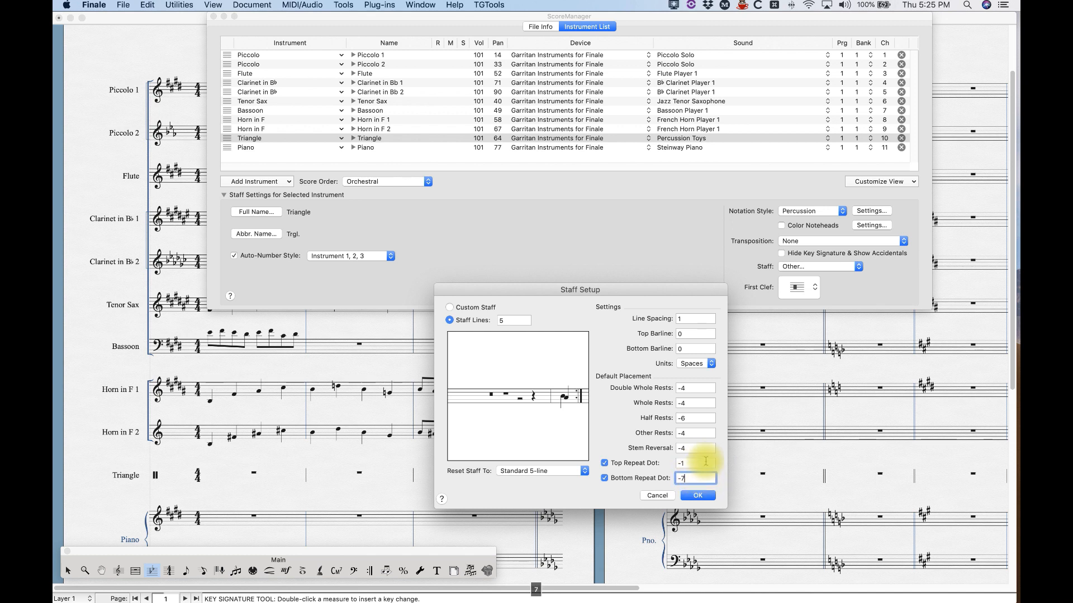
click(692, 462)
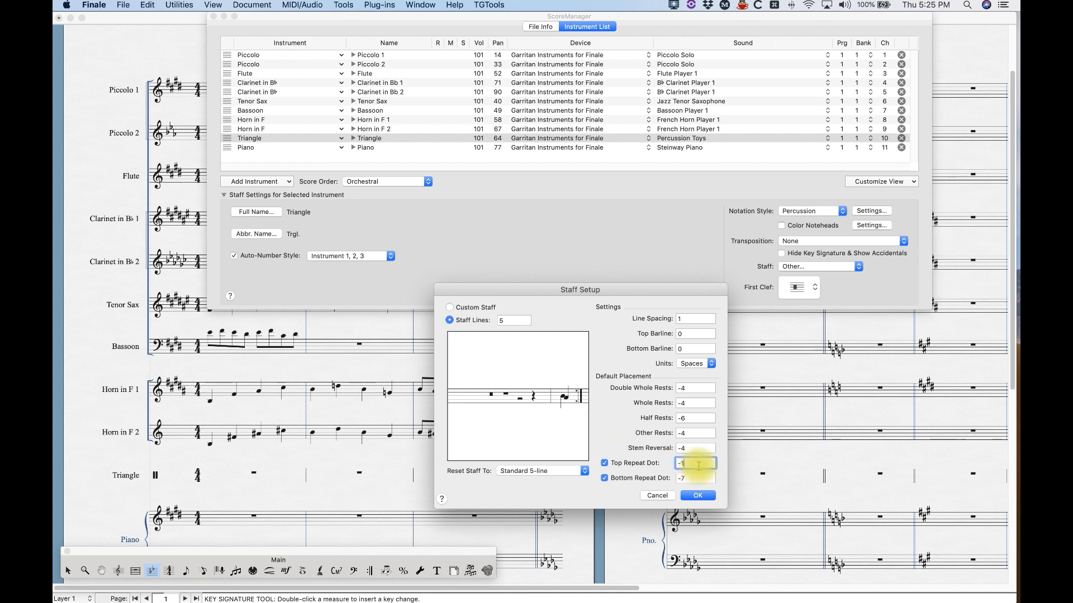
text(3)
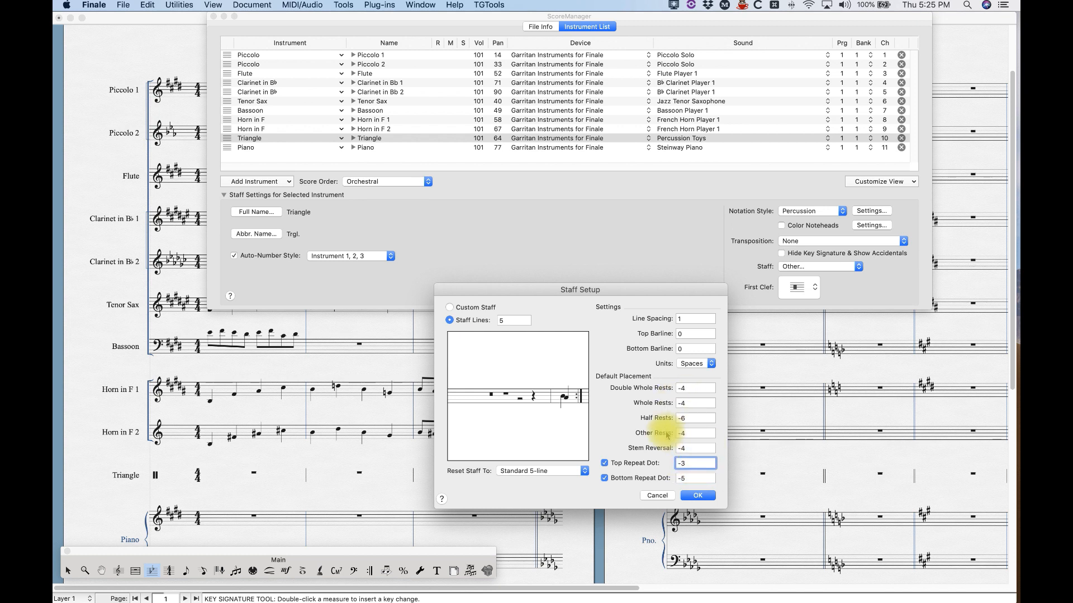
Step: Try 6 and 8 staff lines for the Triangle staff and return the number to 5
click(502, 321)
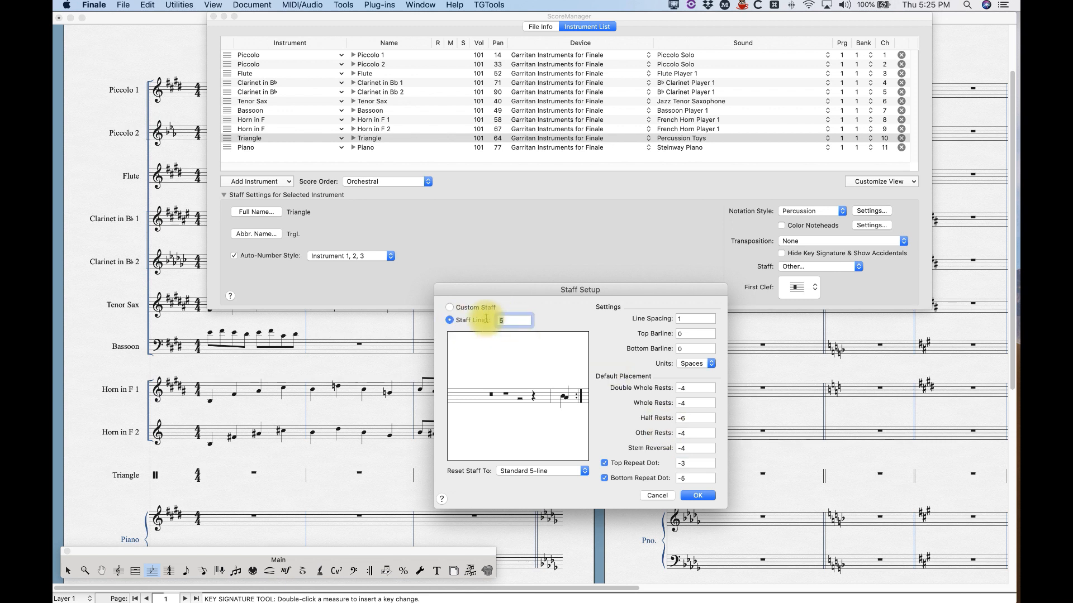
text(6)
click(695, 335)
click(504, 321)
text(8)
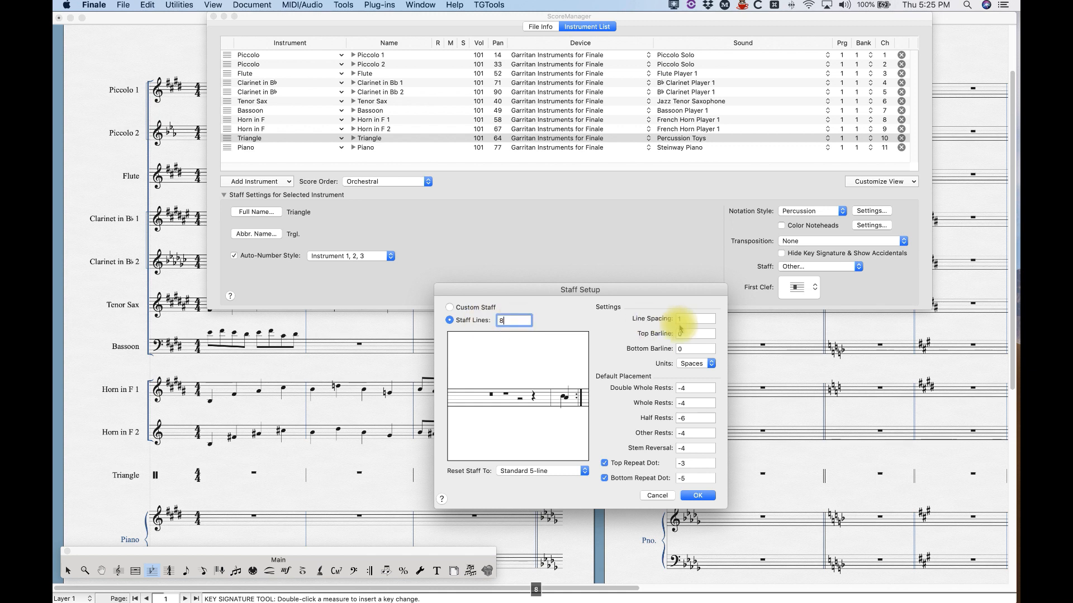
click(693, 334)
click(506, 321)
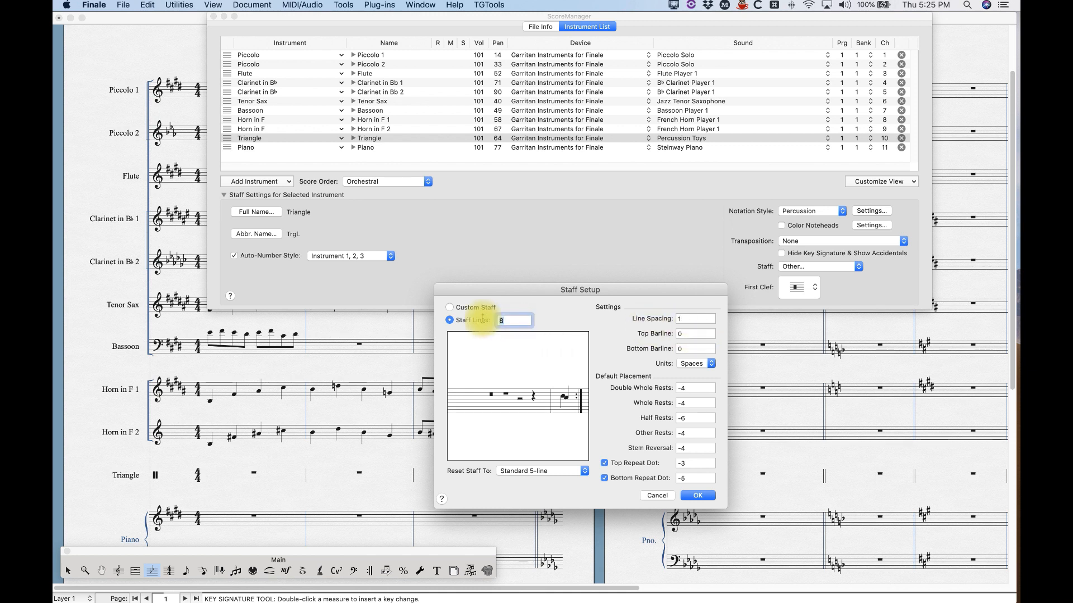
text(5)
Step: Try a stem reversal position of -1 for the Triangle staff and return it to -4
click(697, 449)
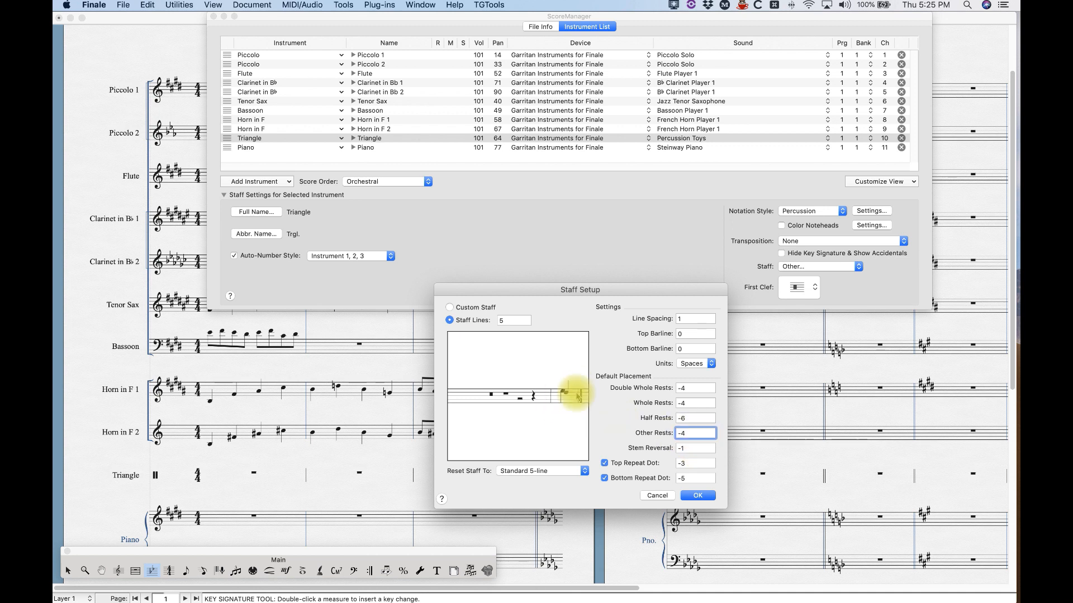
click(701, 448)
click(694, 433)
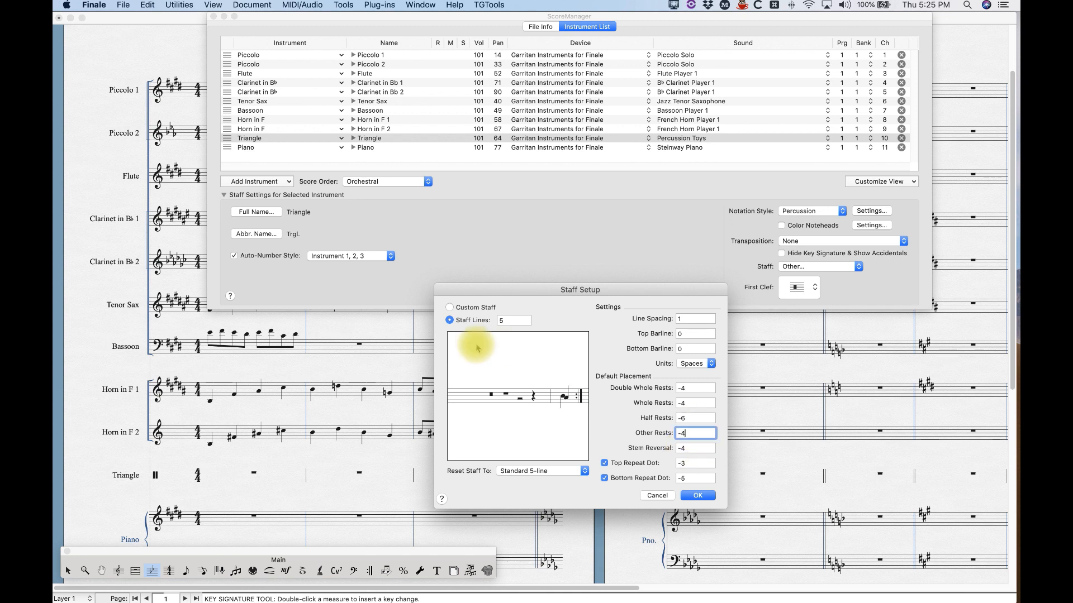
Step: Switch Triangle to a custom staff and toggle individual lines to build a widely spaced staff spanning the full range
click(451, 307)
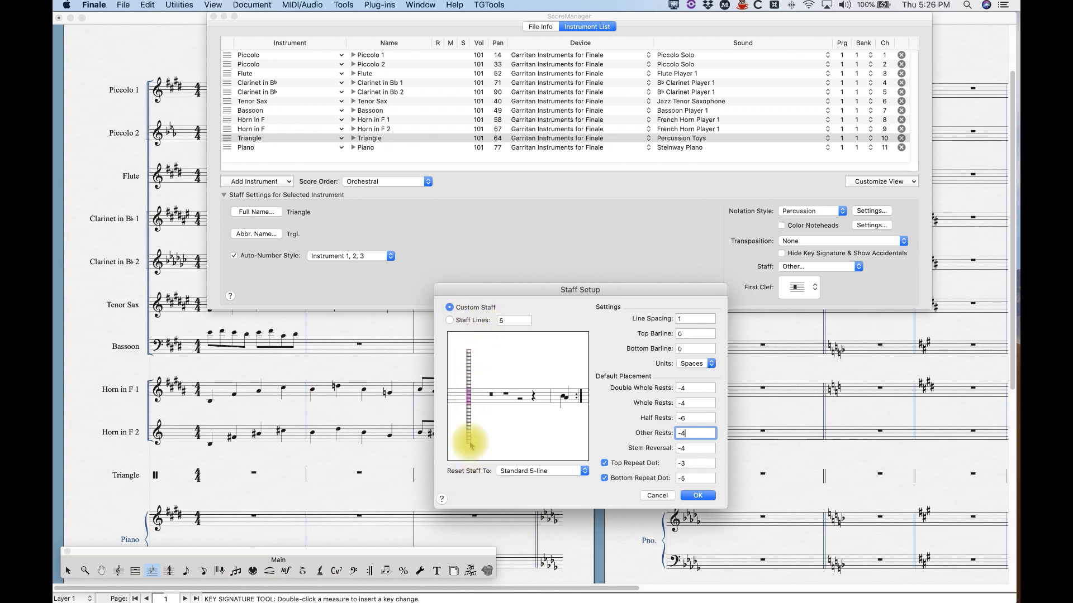
click(468, 396)
click(469, 361)
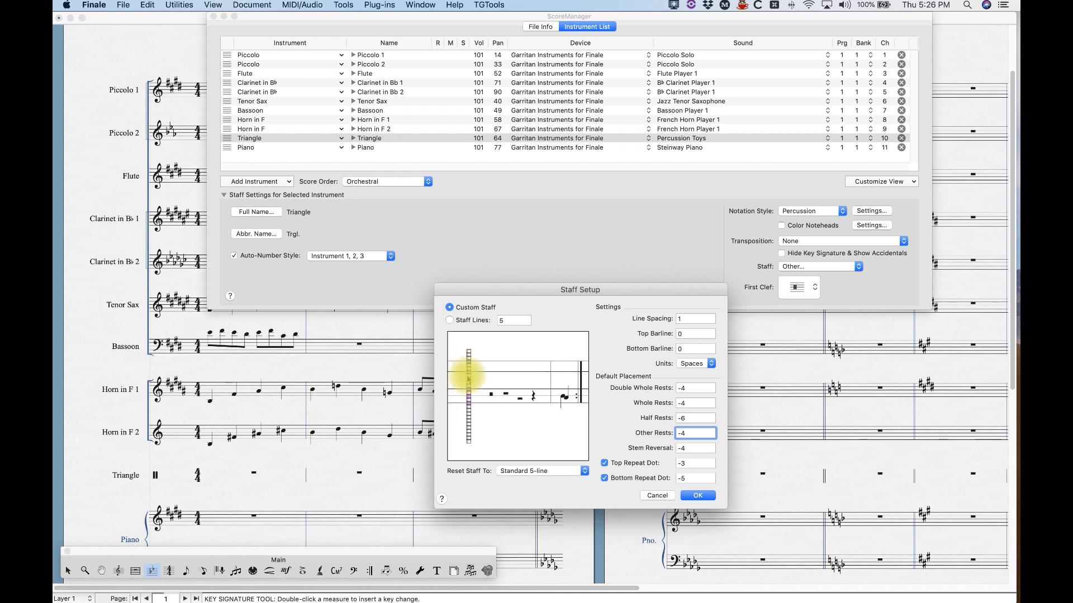
click(470, 423)
click(470, 442)
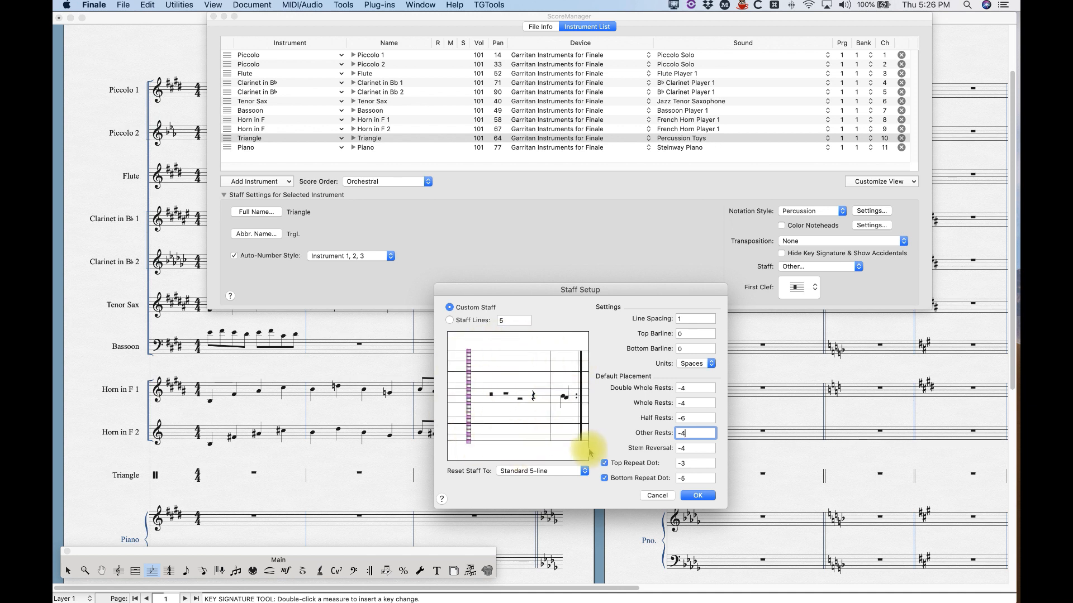
Step: Reset the Triangle staff to 1-line with Full Barline and apply the staff setup
click(570, 472)
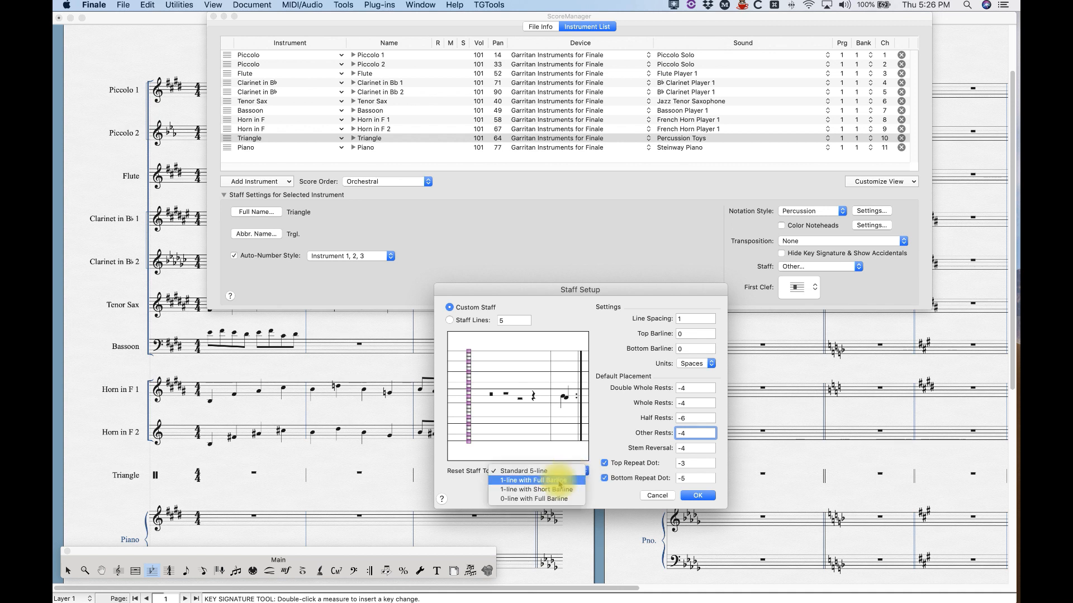
click(560, 480)
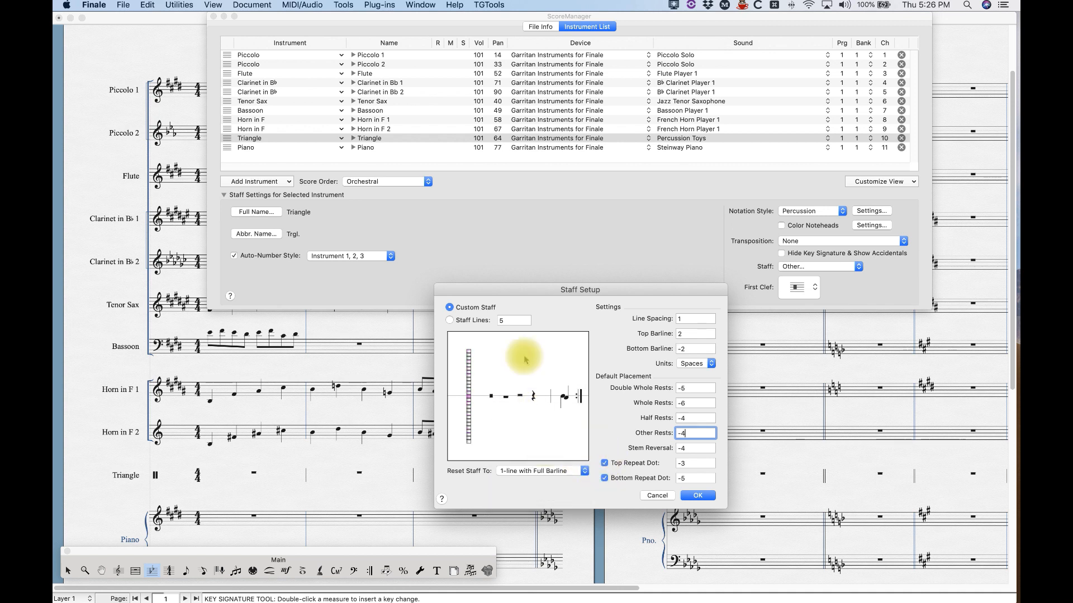
click(450, 321)
click(535, 474)
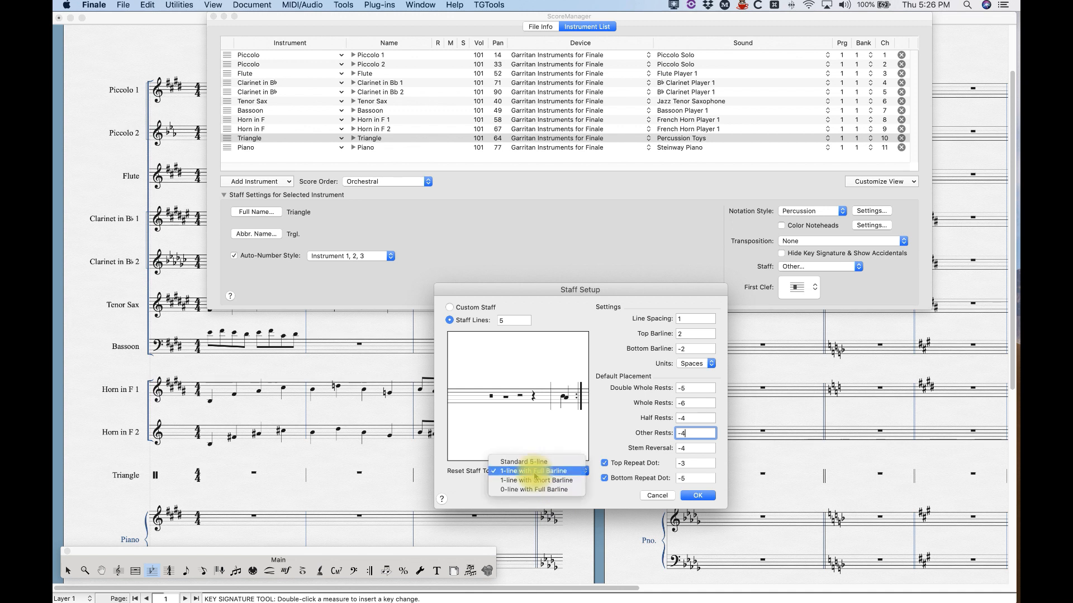
click(535, 473)
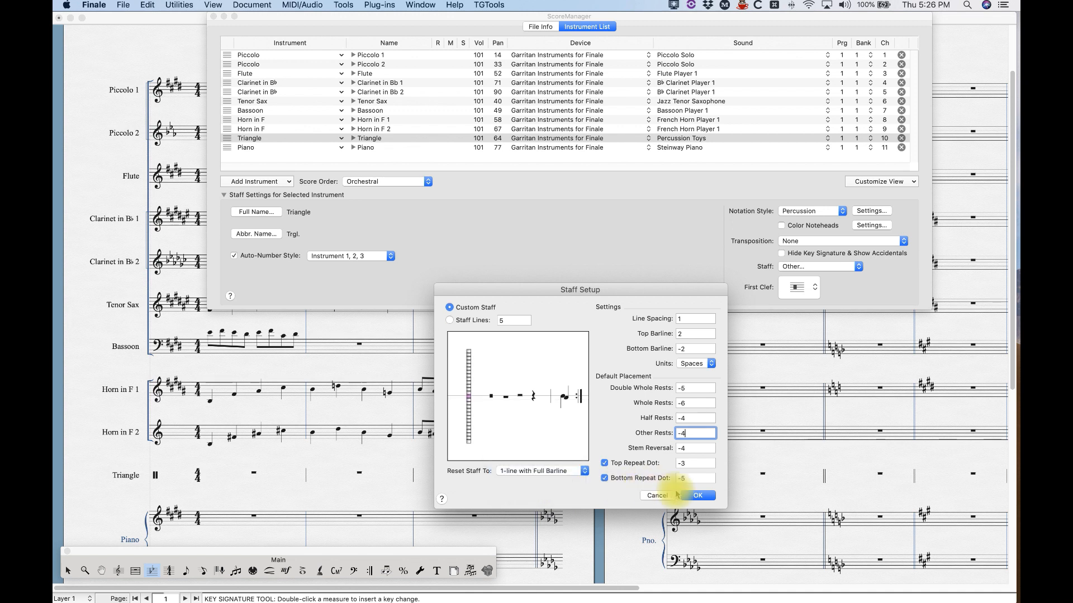
click(698, 496)
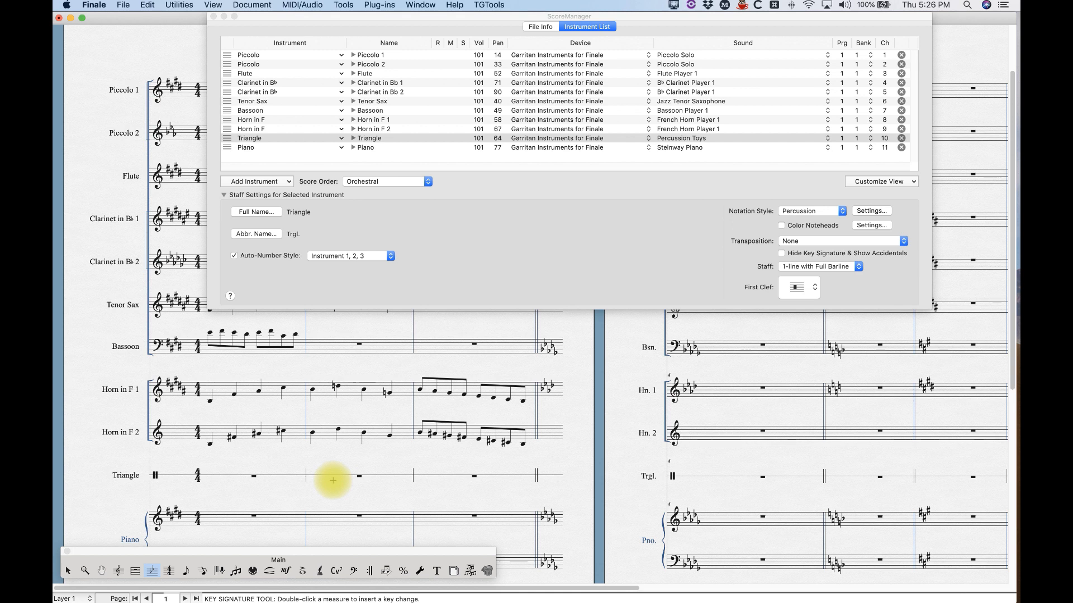
Step: Try the open-rectangle clef as Triangle's first clef and restore the solid percussion clef
click(815, 290)
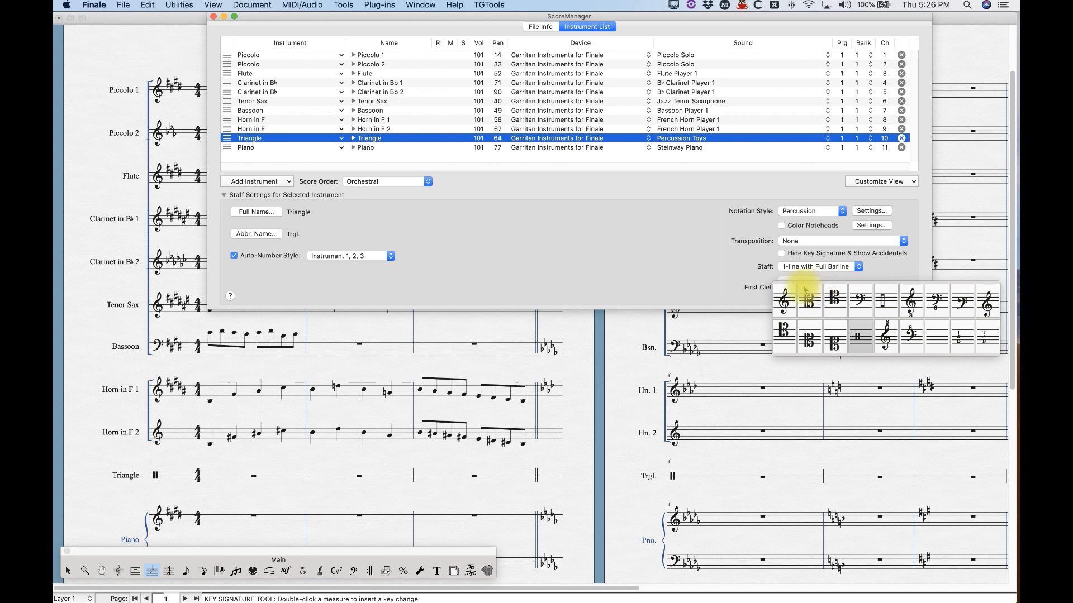
click(885, 300)
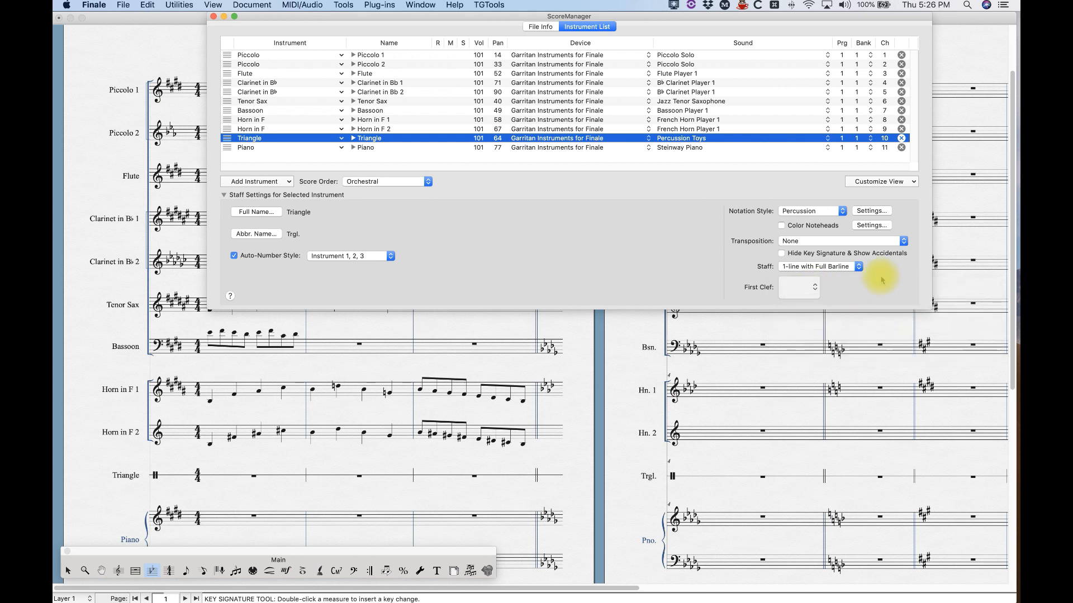
click(815, 289)
click(854, 336)
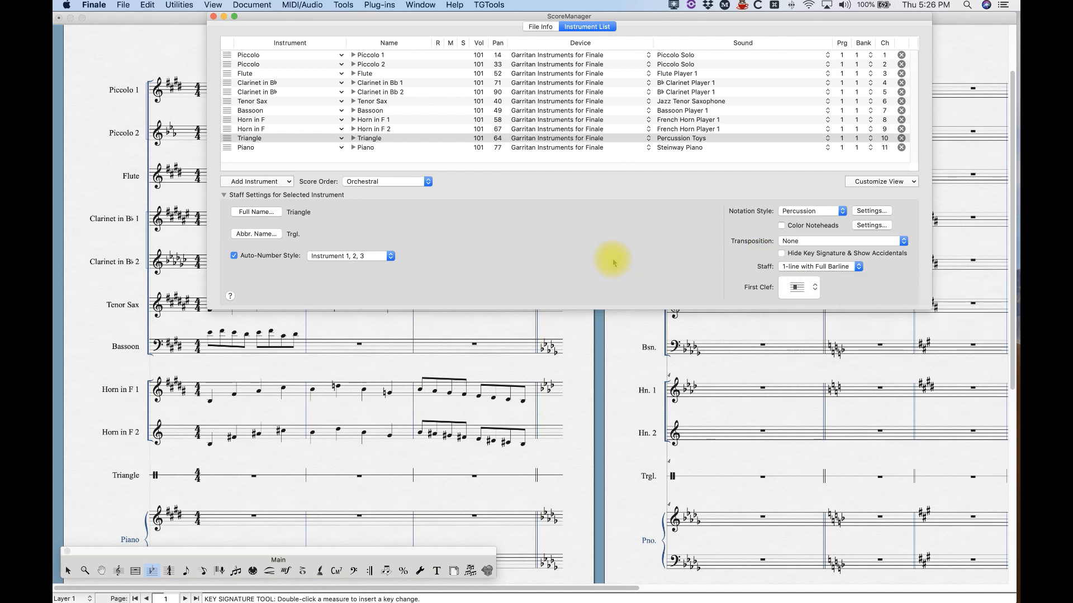
Step: Try the tenor clef as Bassoon's first clef and restore the bass clef
click(223, 111)
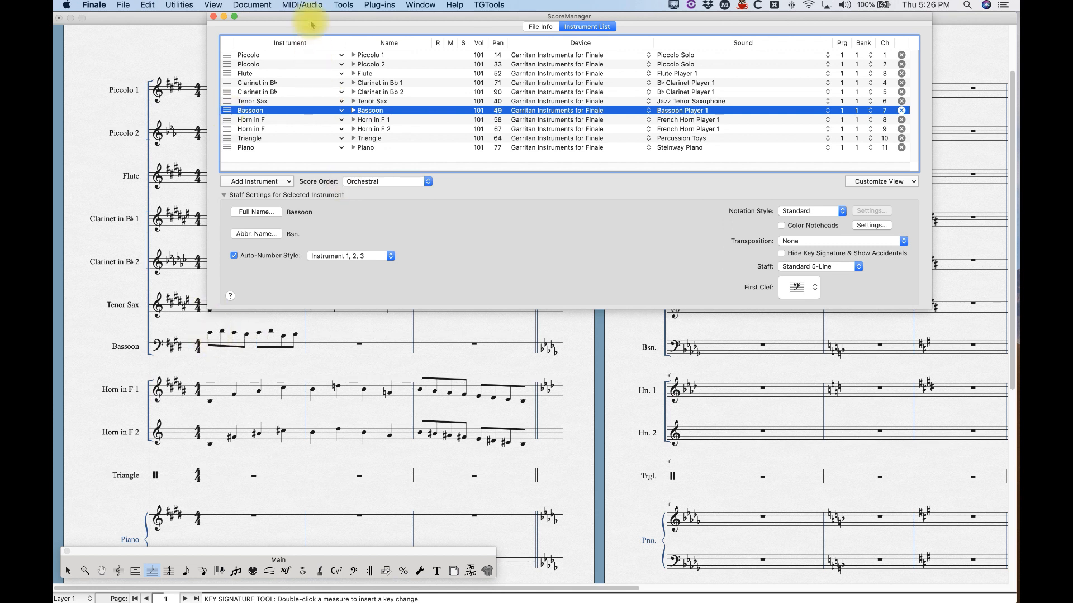
click(798, 286)
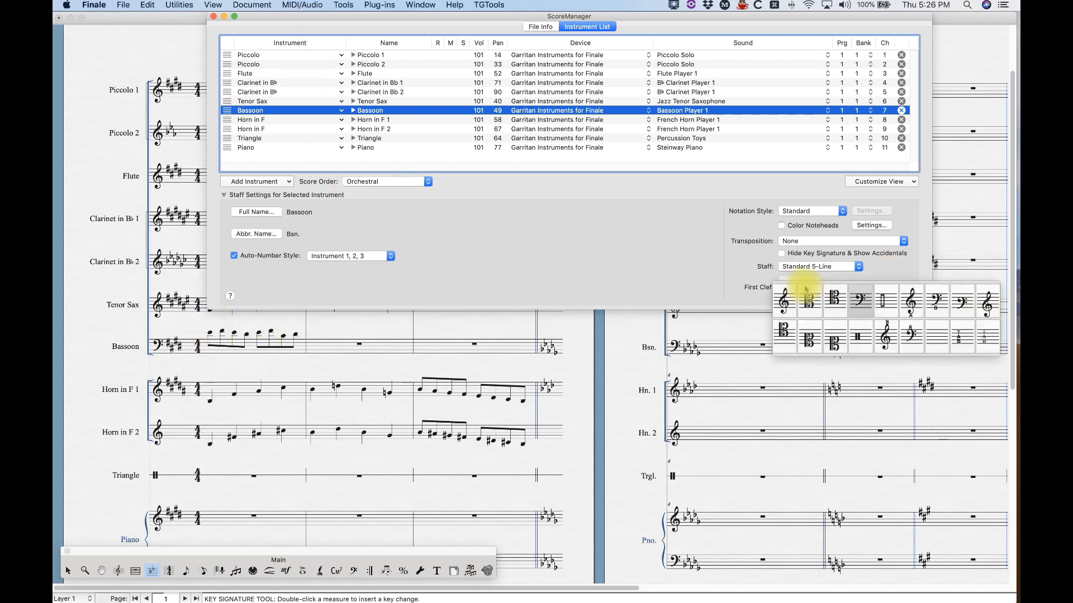
click(834, 300)
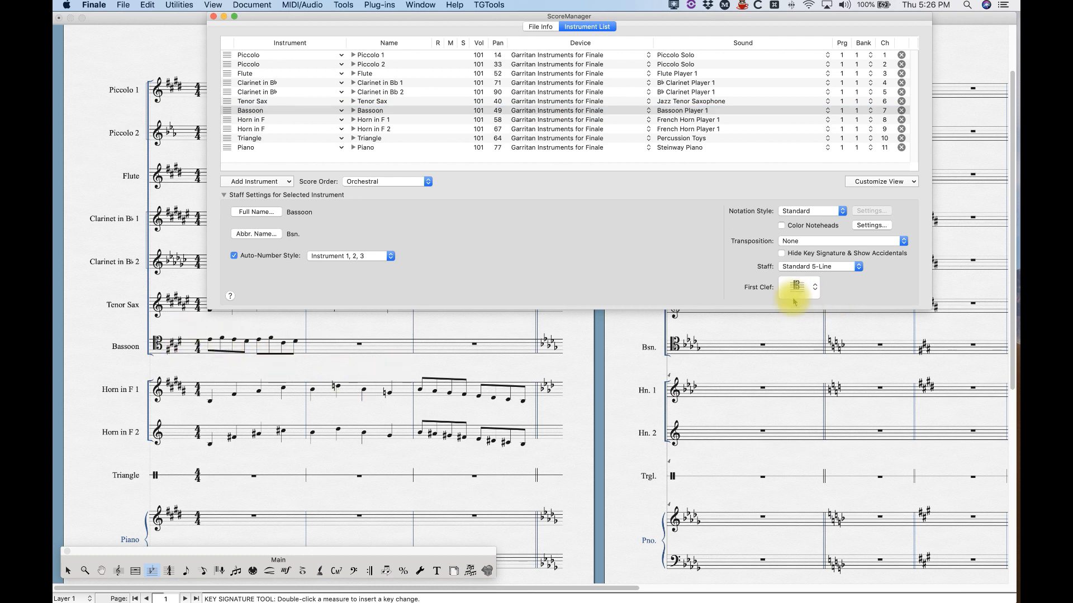
click(813, 288)
click(861, 291)
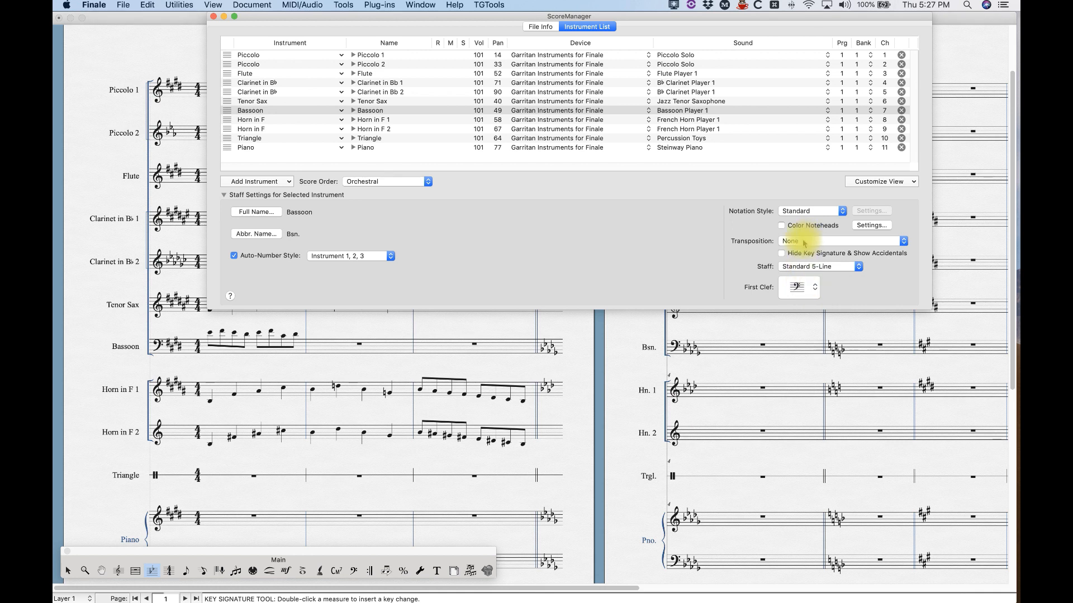
Step: Review Tenor Sax's custom staff transposition, including its Set to Clef option, and accept the dialog
click(228, 101)
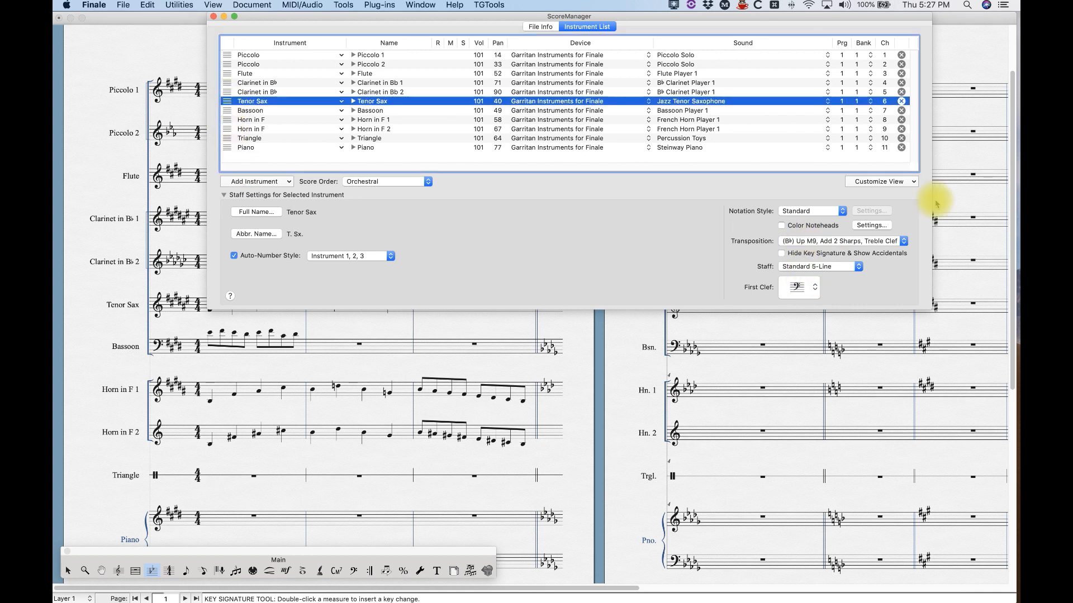
click(886, 245)
click(886, 245)
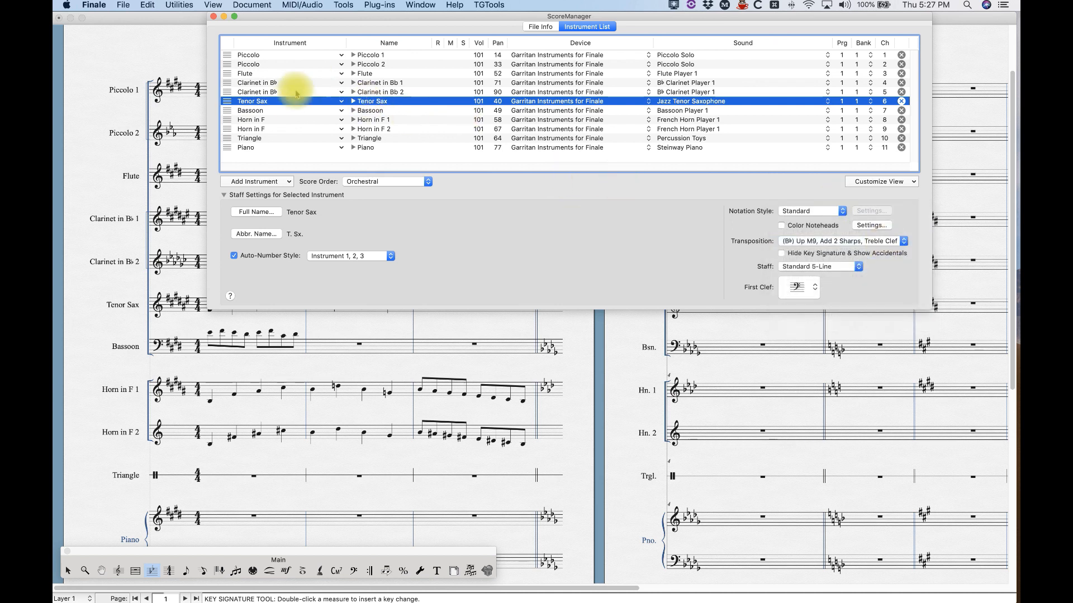
click(864, 242)
click(746, 320)
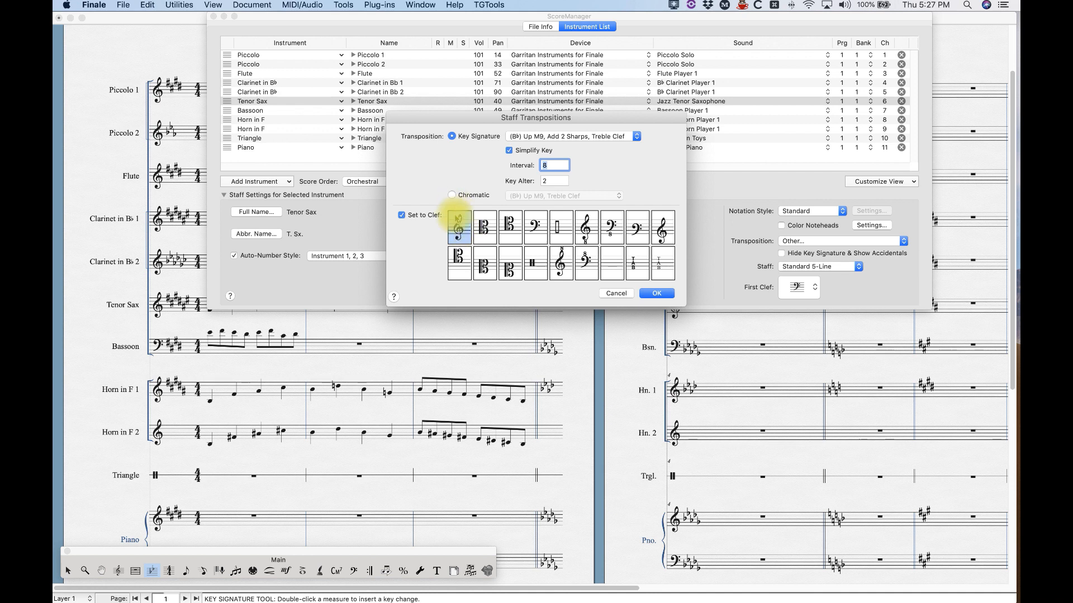
click(657, 293)
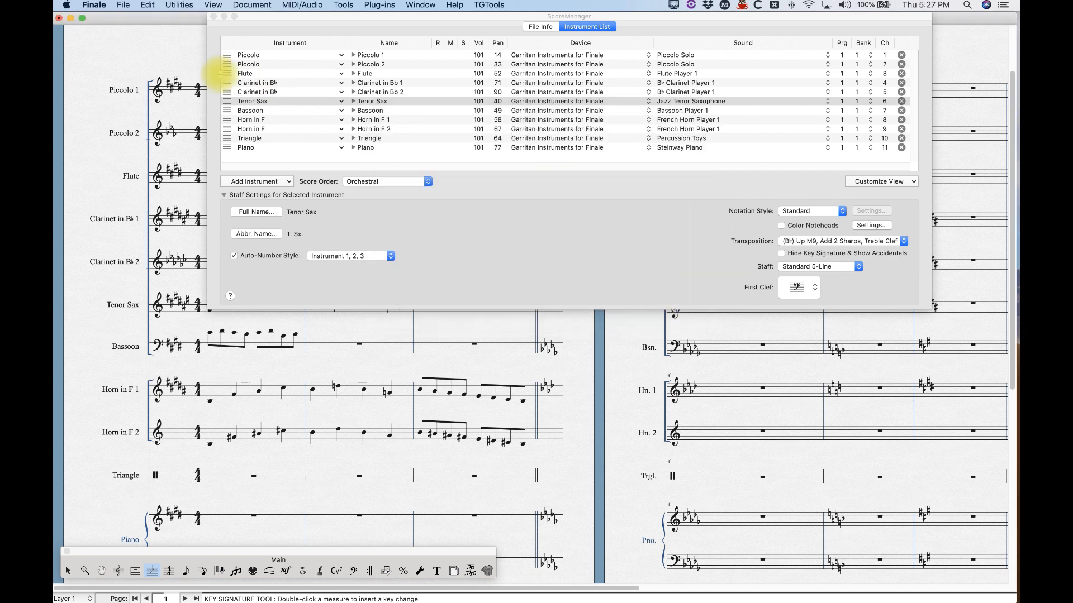
Step: Select Tenor Sax in the instrument list and display the score in concert pitch to examine its clef
click(227, 104)
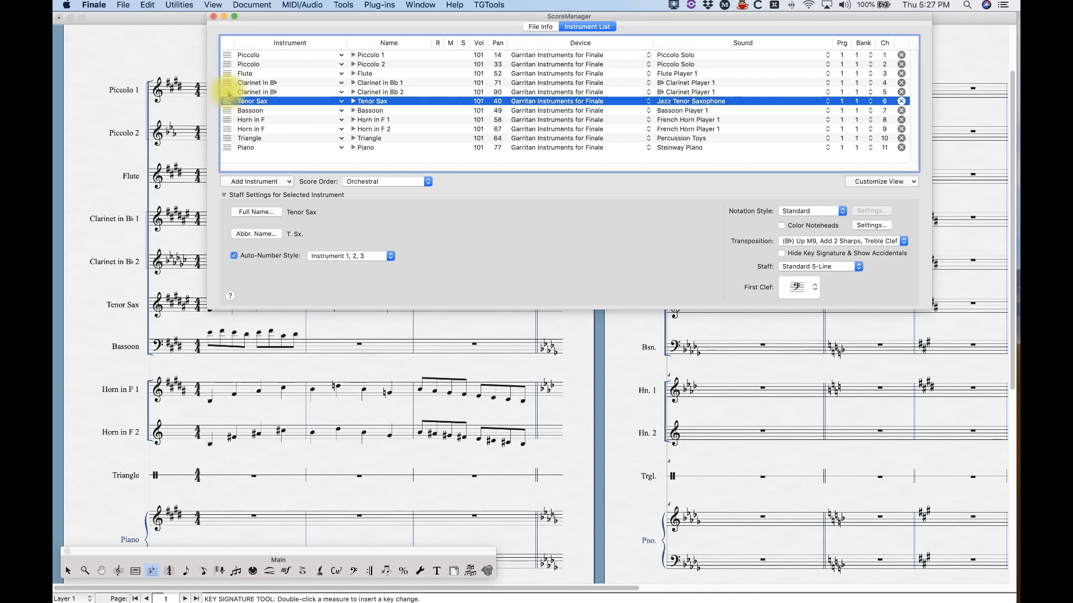
drag(277, 17, 312, 398)
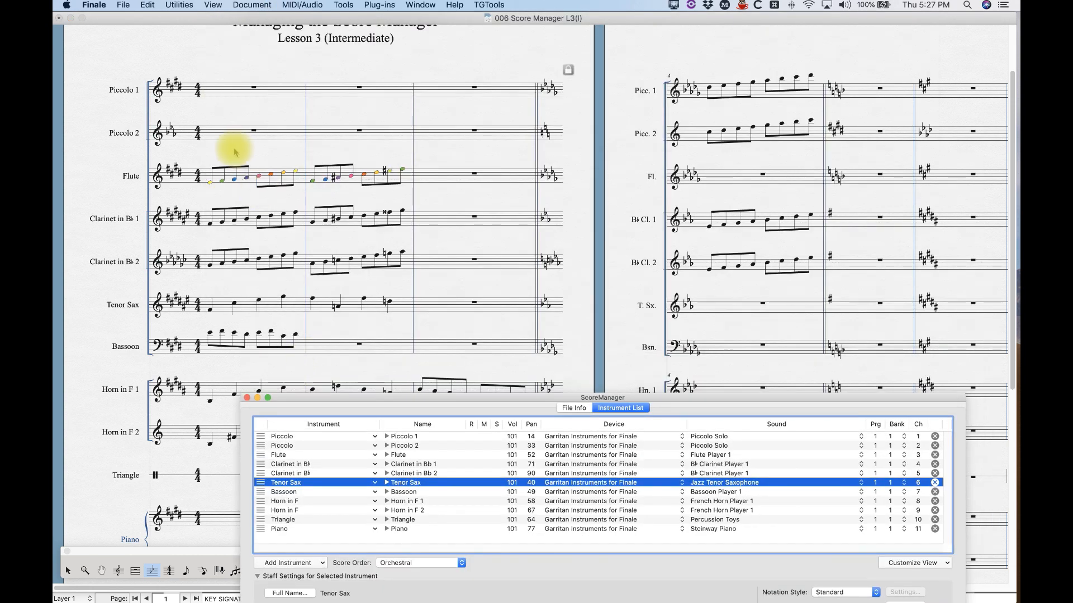
click(251, 5)
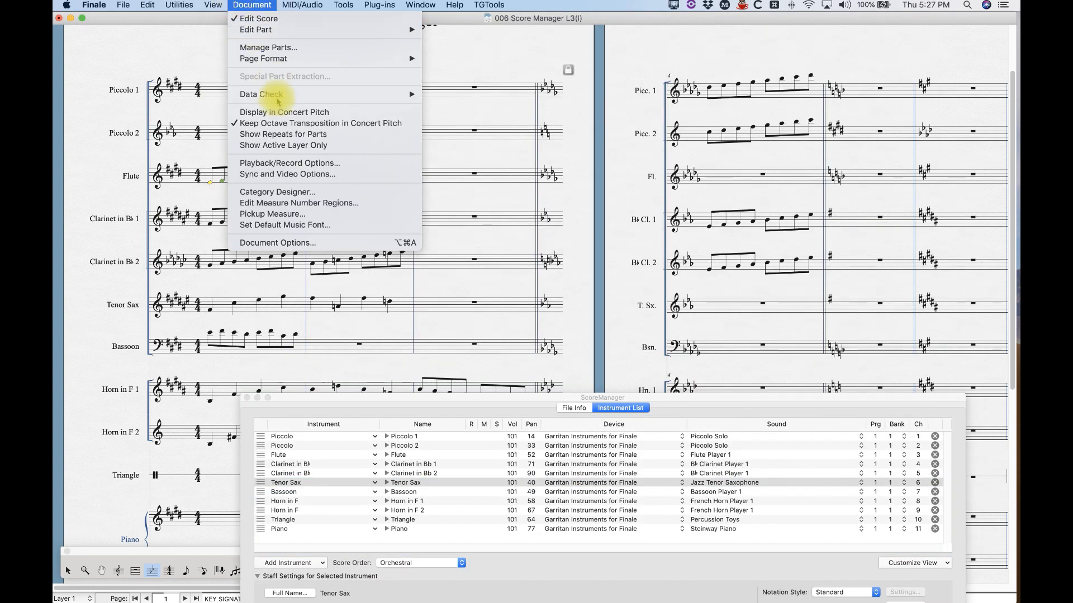
click(283, 112)
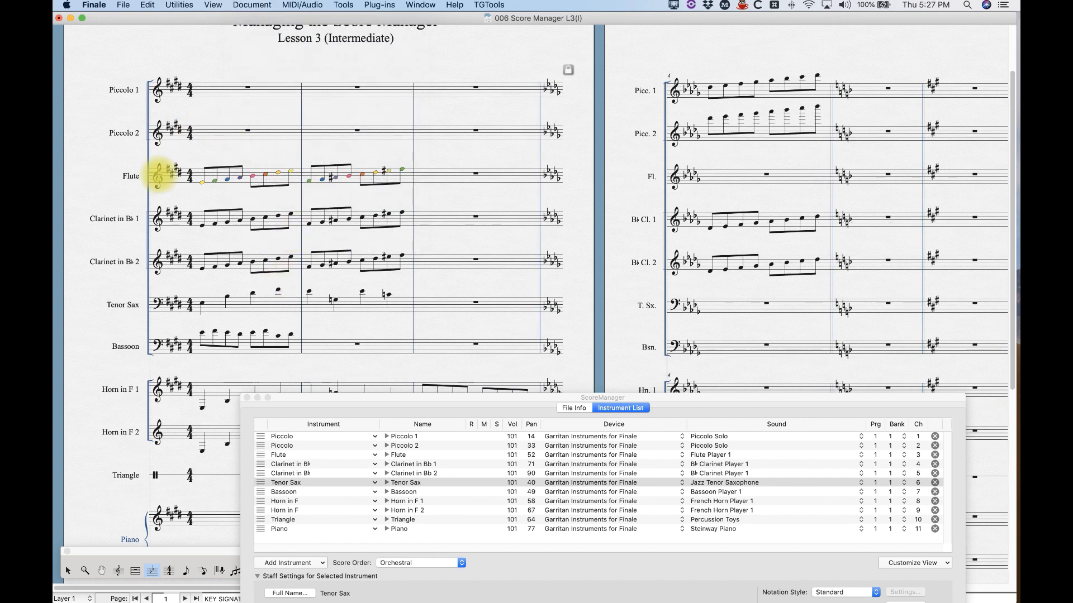
drag(344, 398, 349, 332)
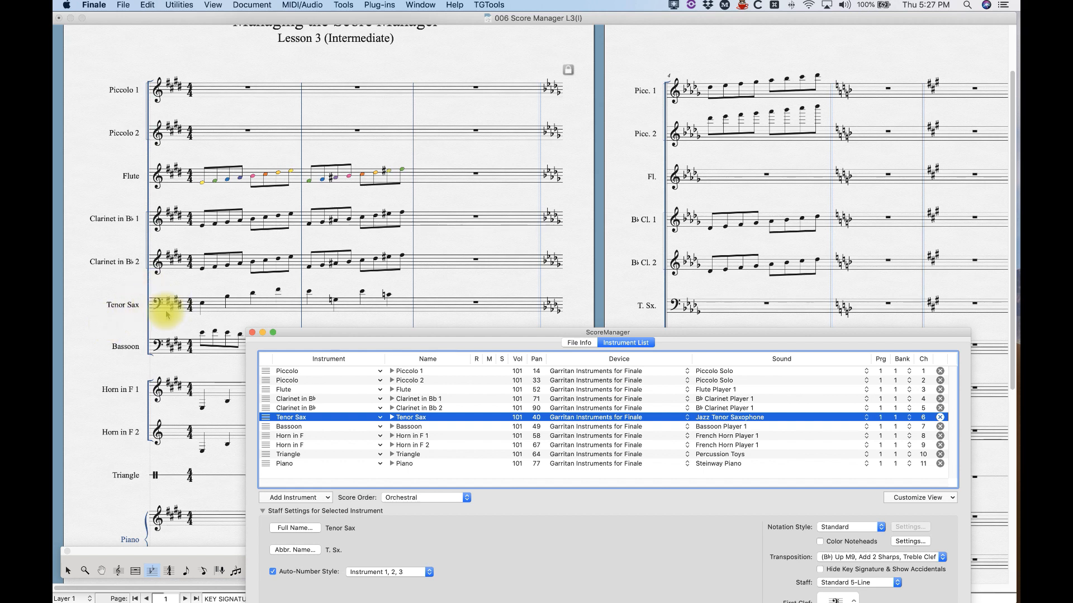
Step: Set Tenor Sax's first clef to the treble clef with an 8 below
drag(504, 336, 482, 19)
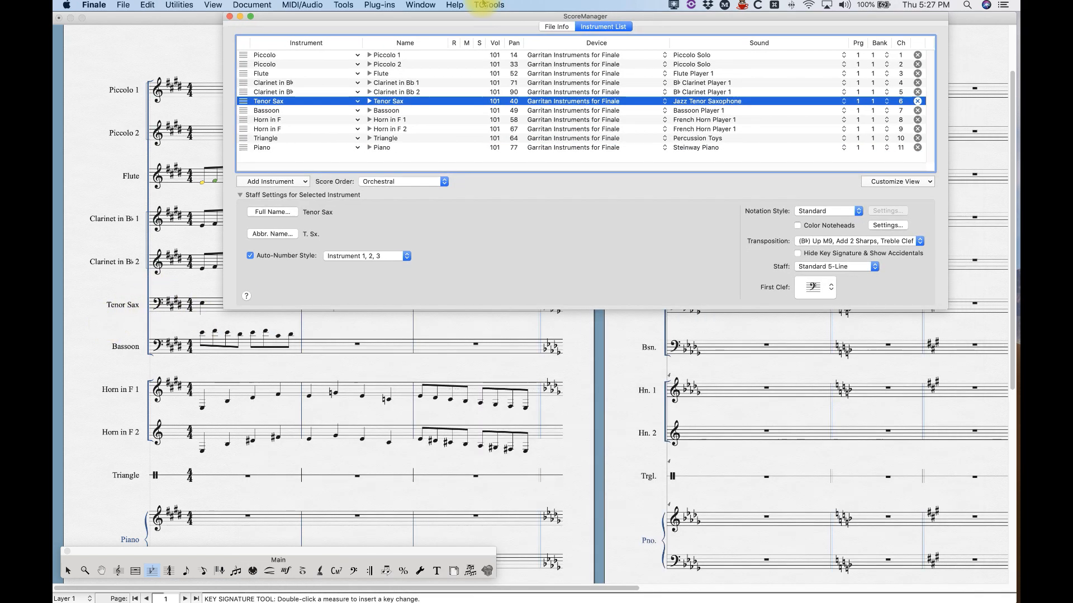
click(833, 288)
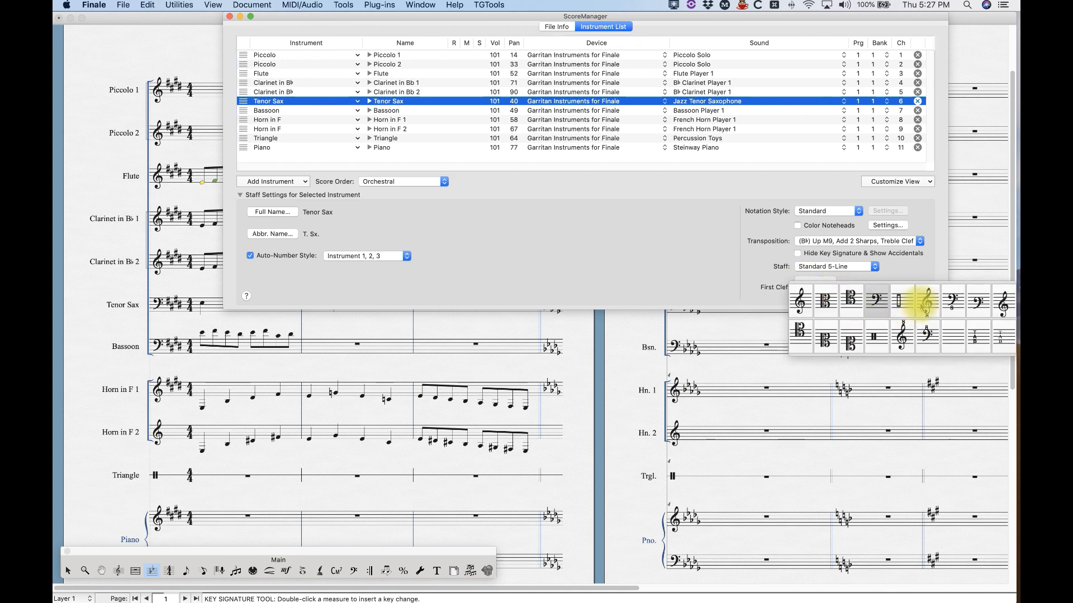
click(927, 301)
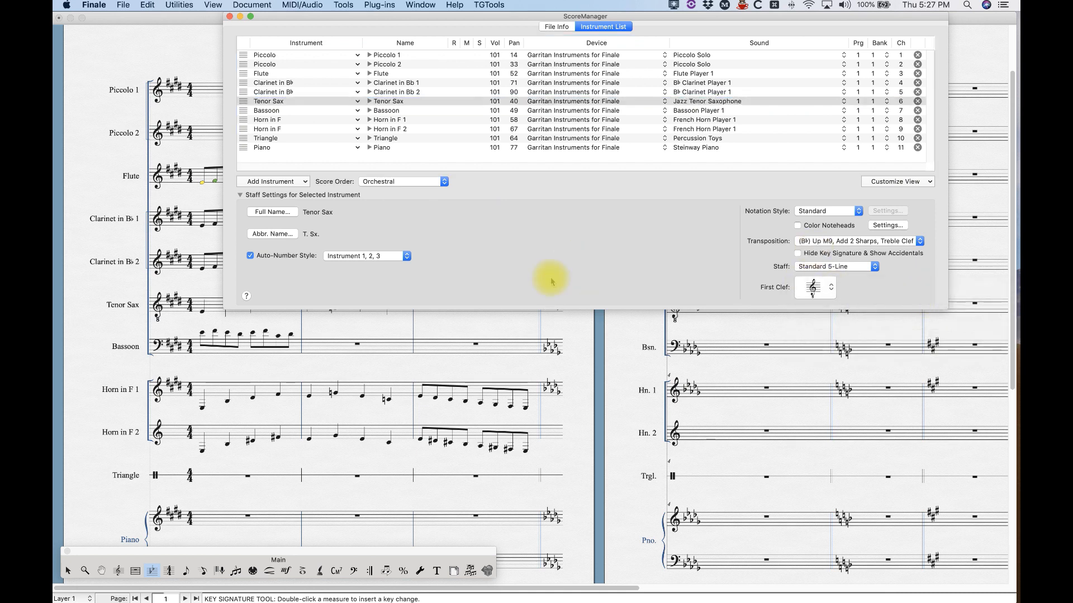
Step: Turn off Display in Concert Pitch and check the Tenor Sax staff in the transposed score
drag(415, 20, 435, 400)
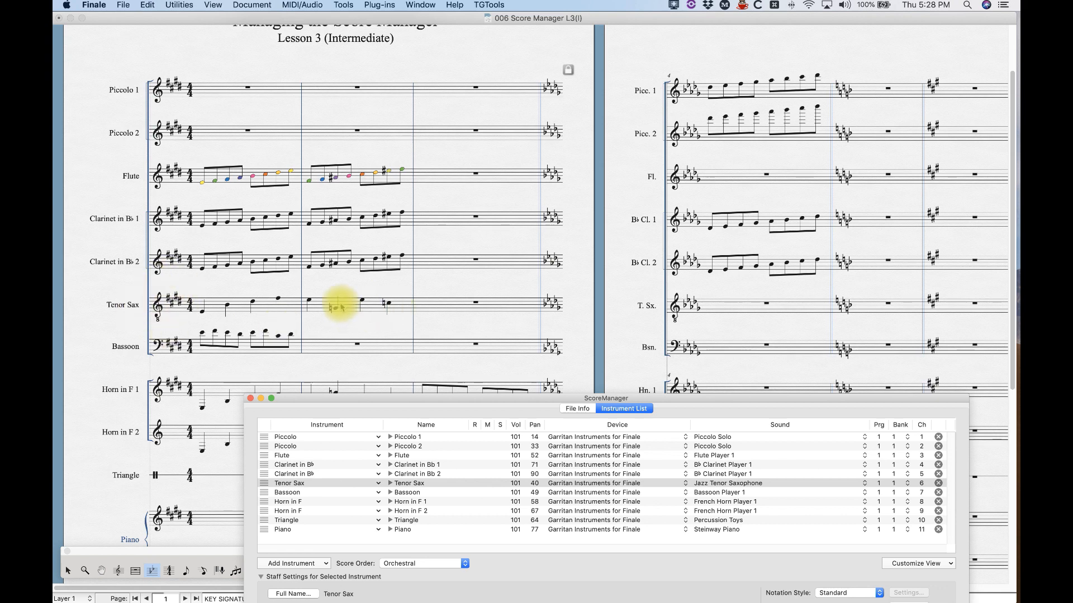
click(251, 5)
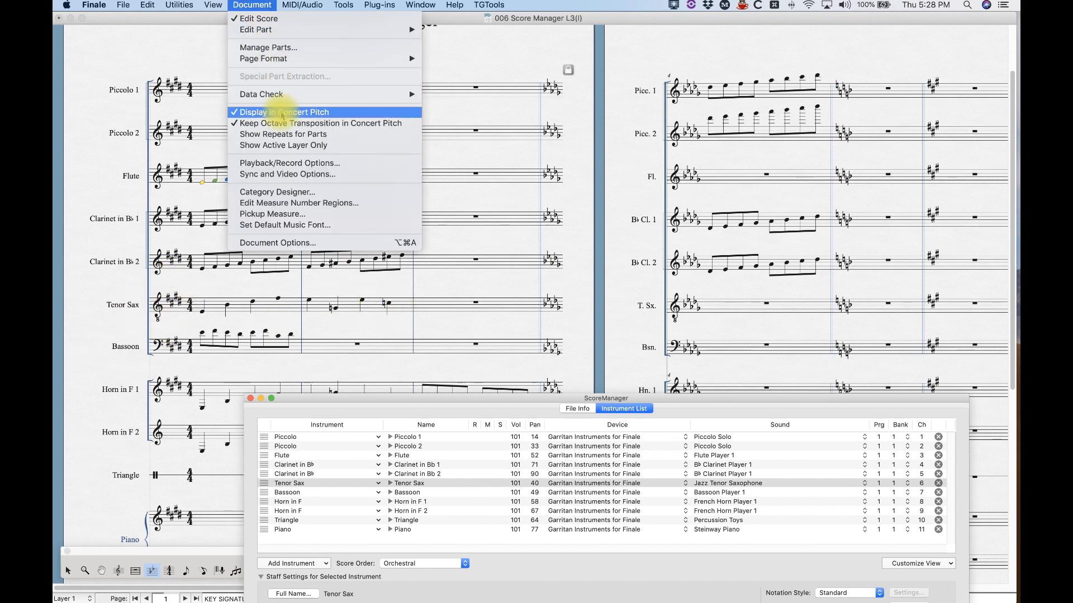
click(282, 113)
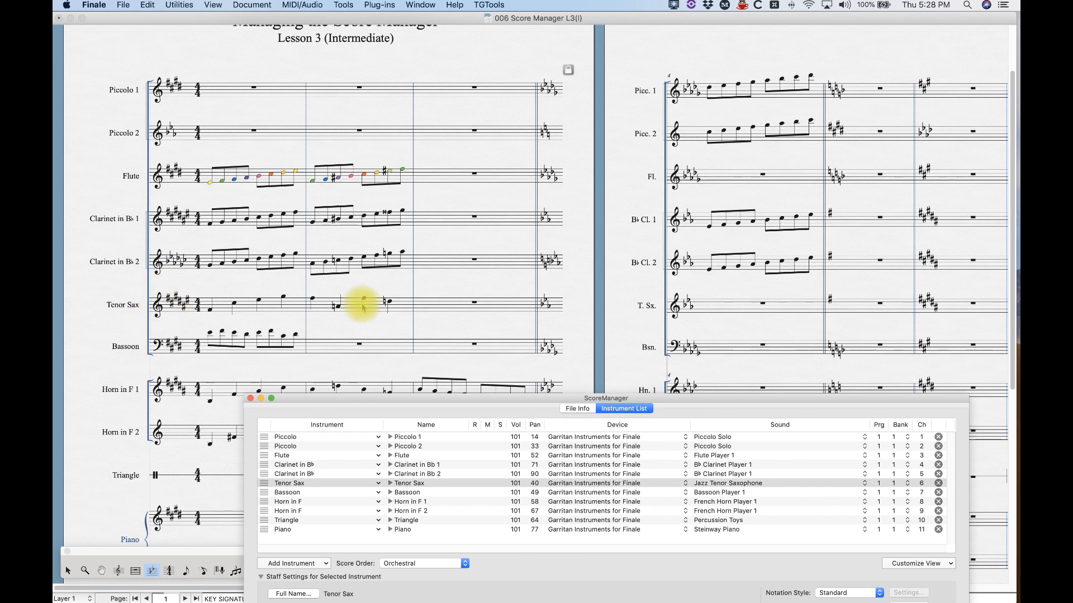
click(255, 4)
click(255, 3)
Step: Check Bassoon's transposition choices and set its first clef to the tenor clef
drag(505, 399, 457, 131)
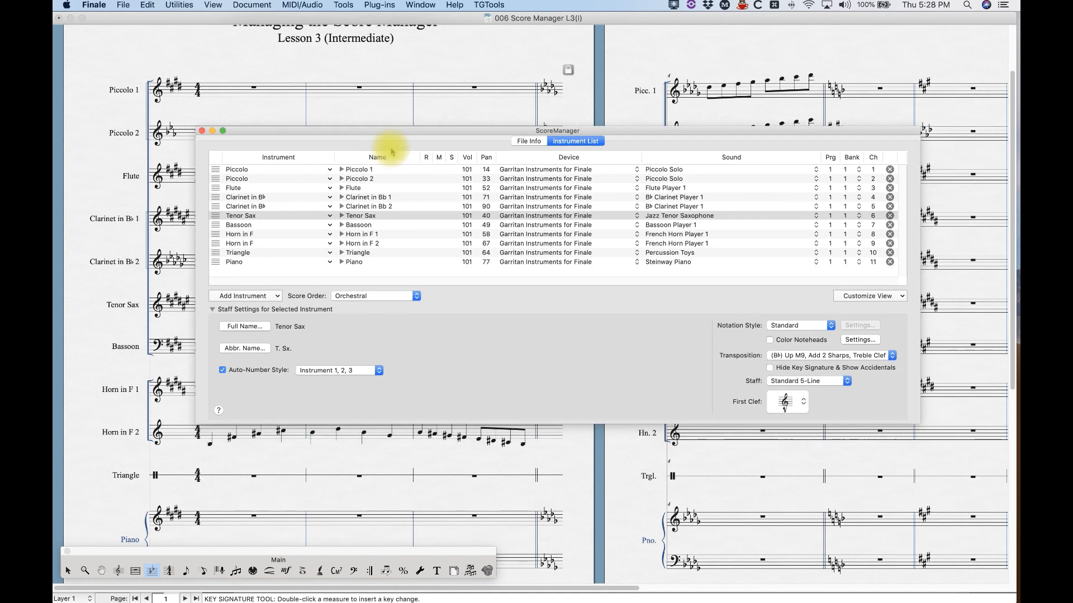
click(215, 226)
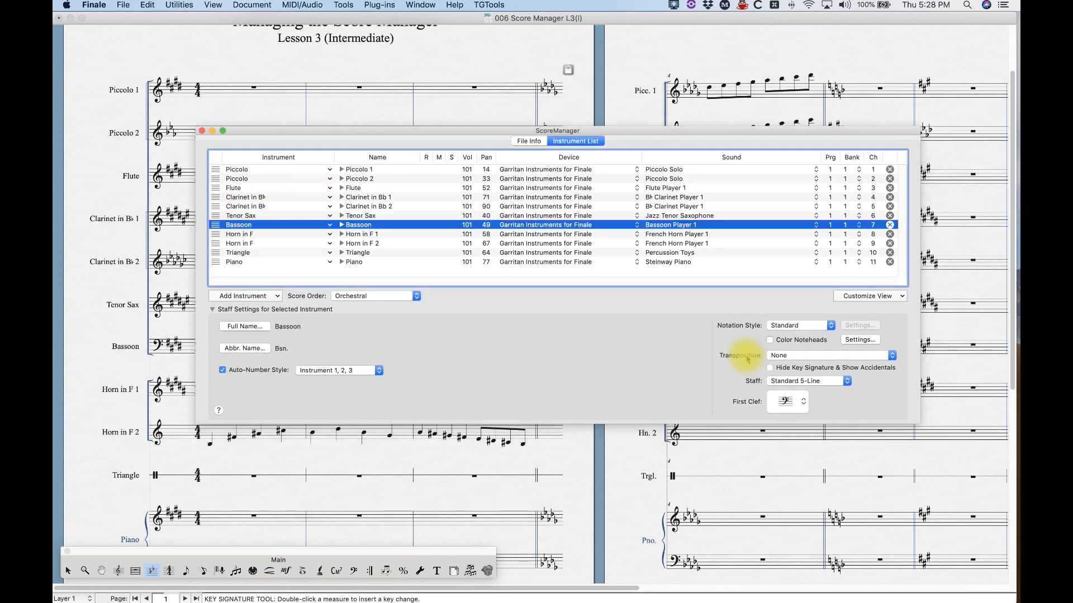
click(810, 356)
click(689, 349)
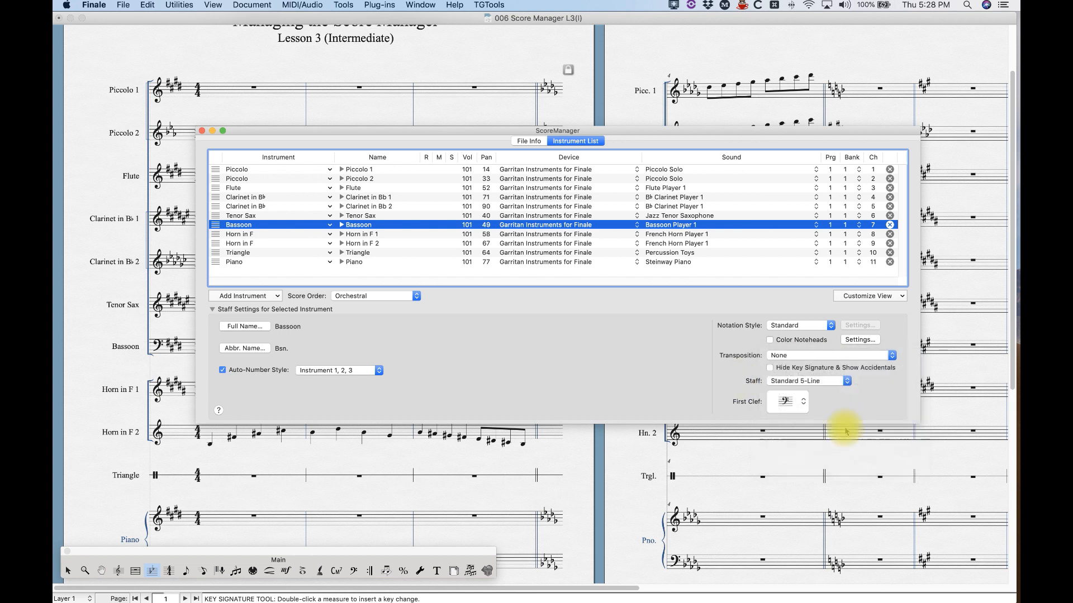
click(801, 406)
click(822, 415)
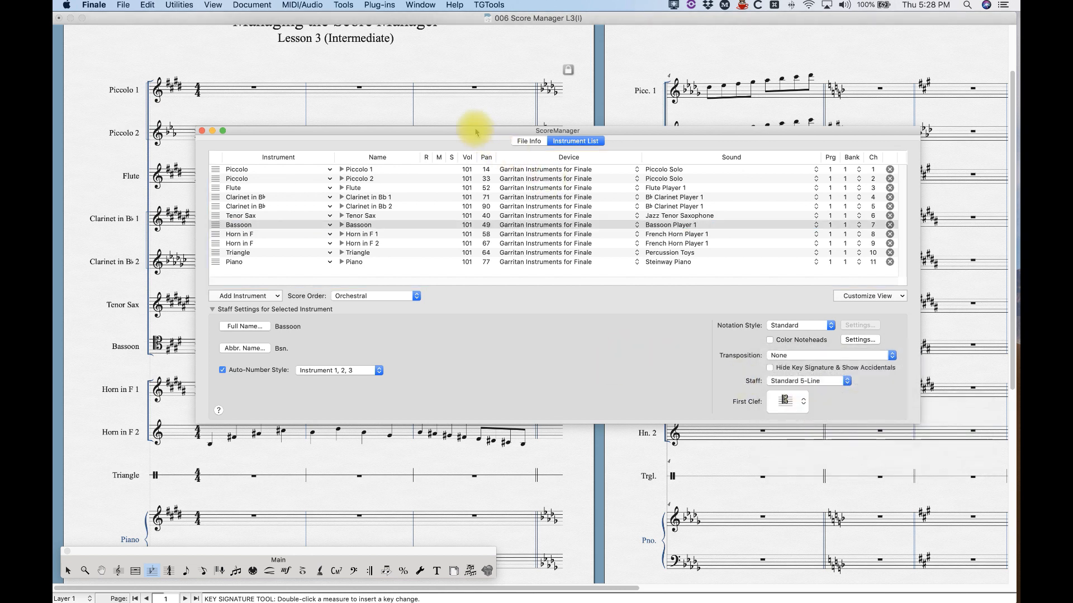
Step: Compare the Bassoon staff in concert pitch and transposed display by turning Display in Concert Pitch on and off
drag(479, 134, 525, 450)
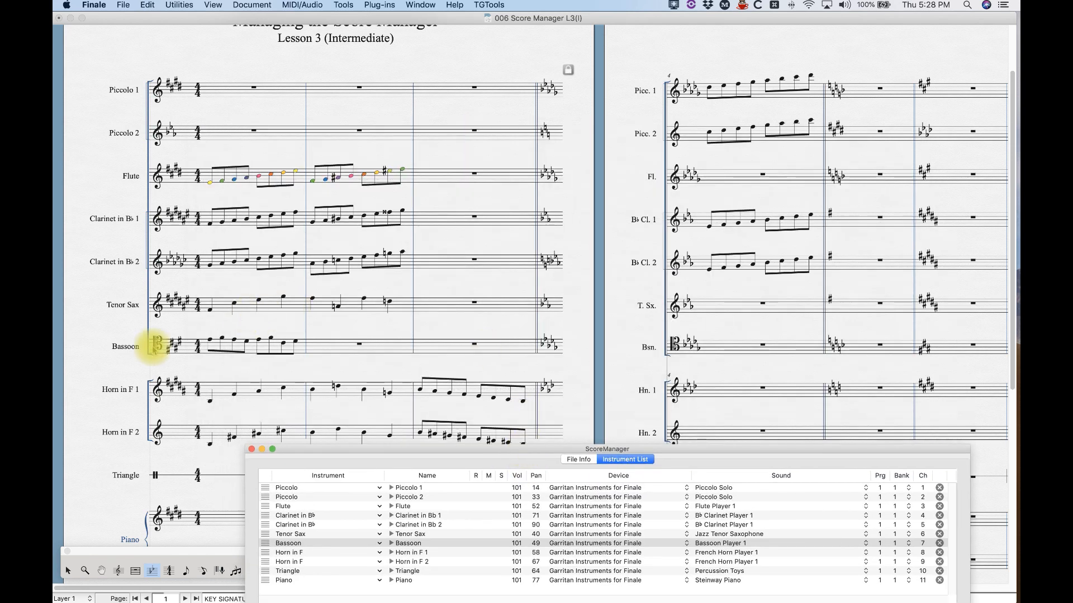
click(259, 5)
click(251, 109)
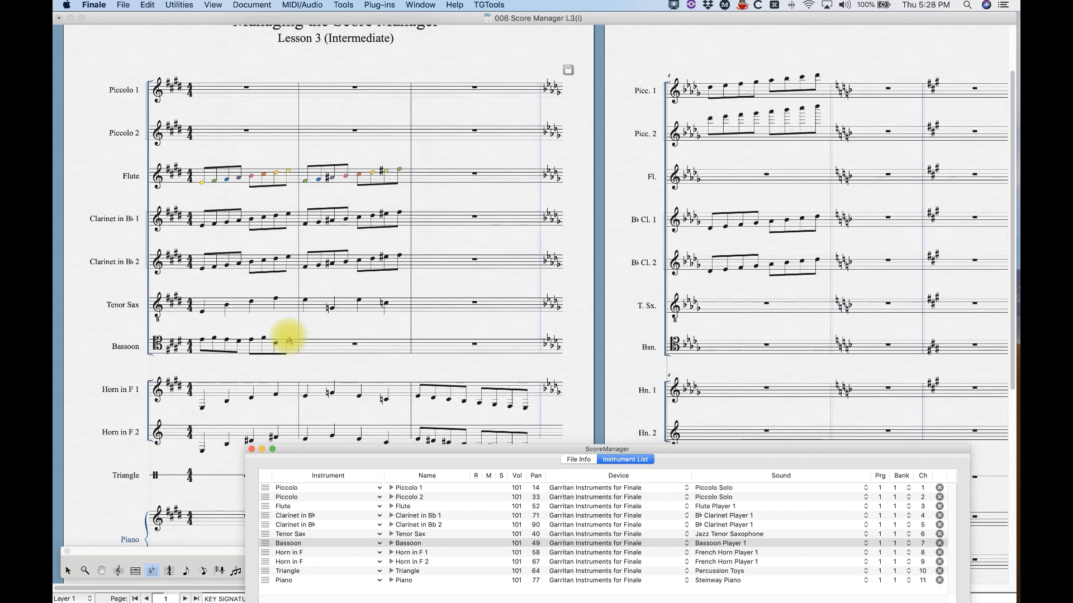
click(255, 4)
click(271, 113)
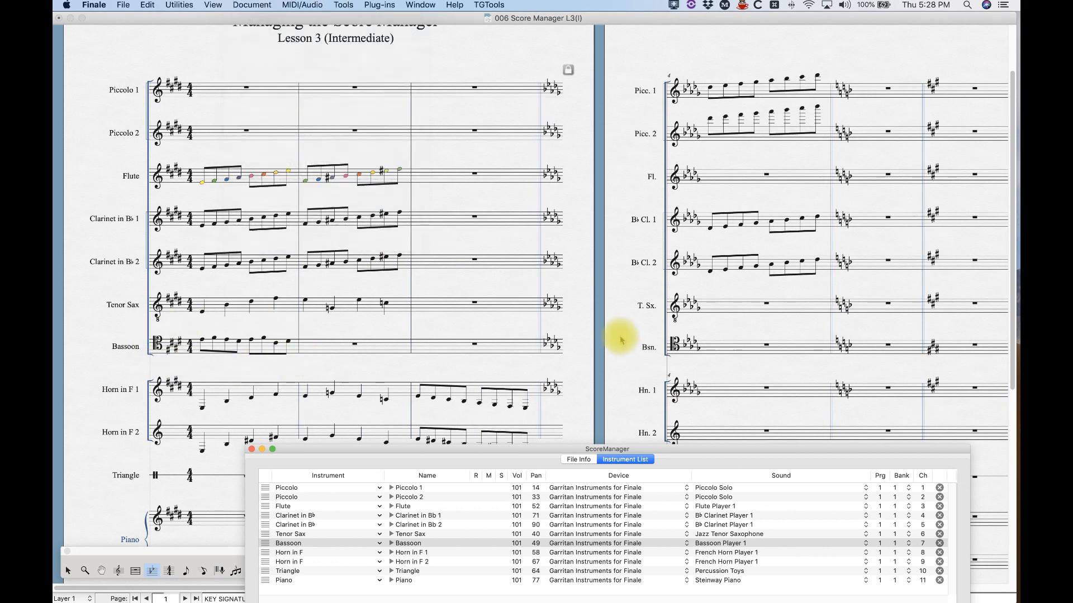
Step: Review the transposition choices for Bassoon that include a clef change, keeping None
drag(547, 450, 488, 7)
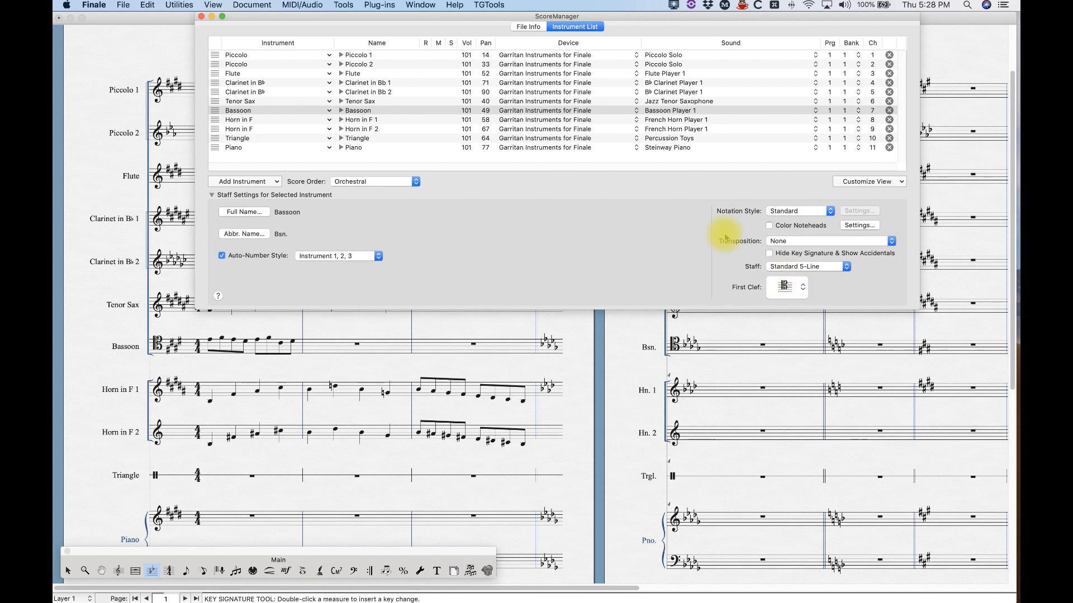
click(784, 243)
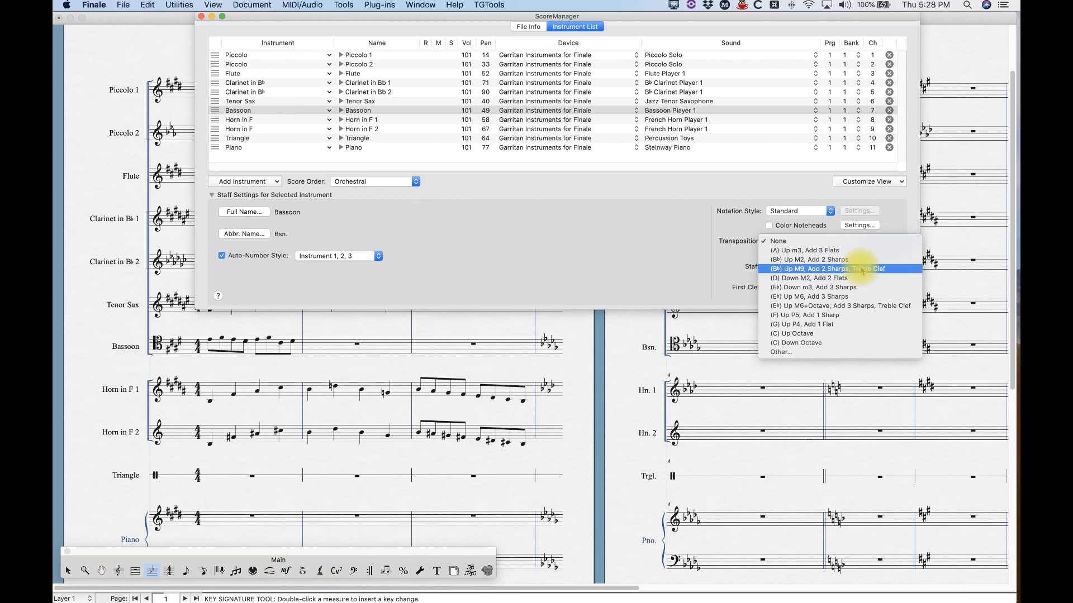
click(643, 257)
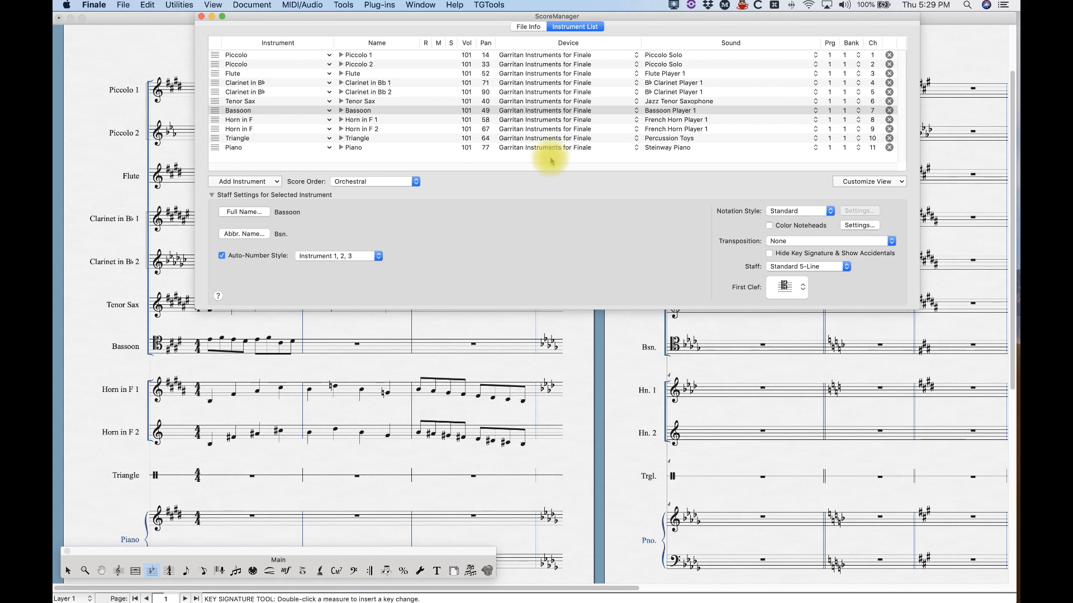
drag(418, 19, 405, 87)
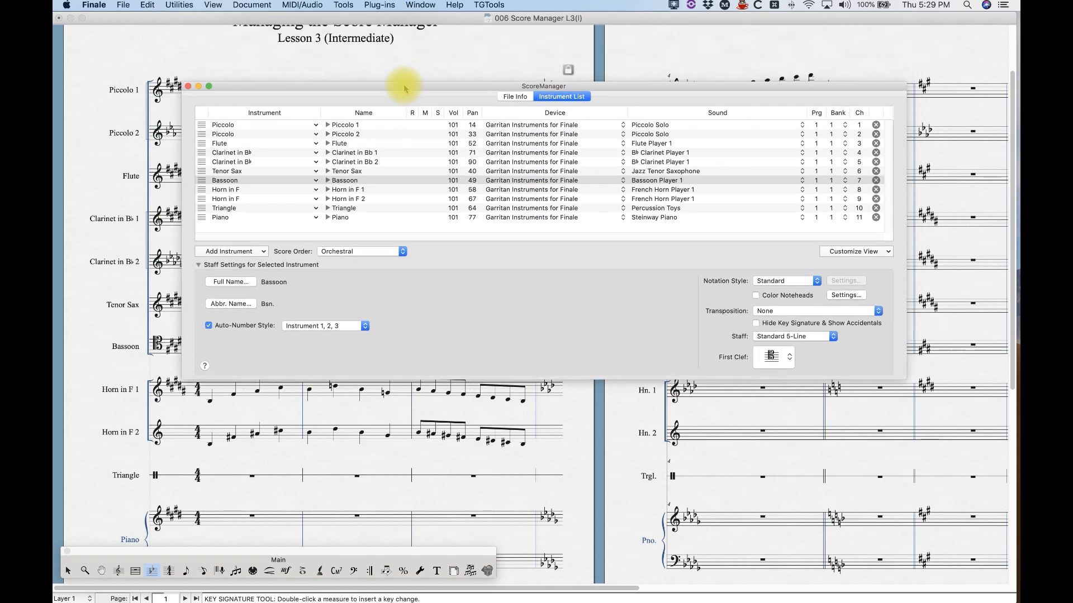